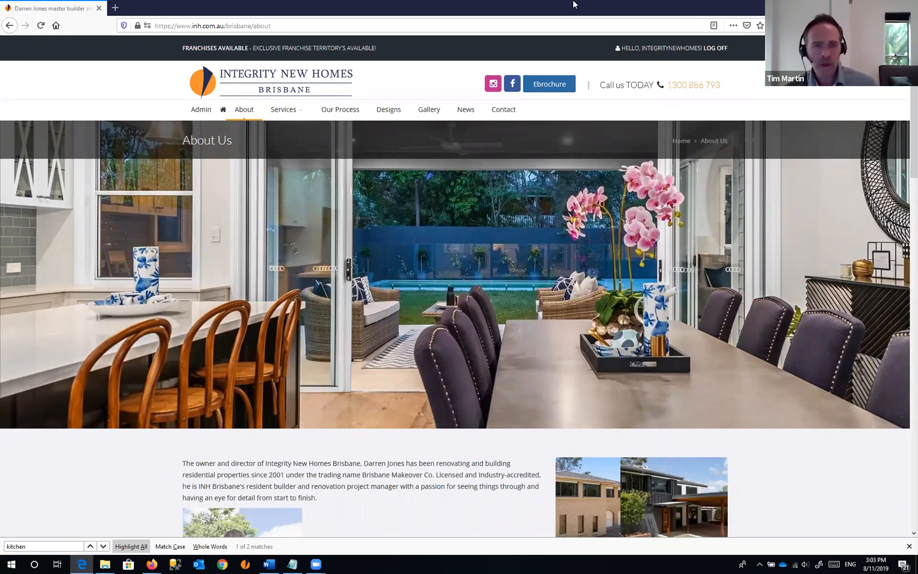
- Open Kitchen Renovations Brisbane from the Services dropdown in the site navigation
click(358, 7)
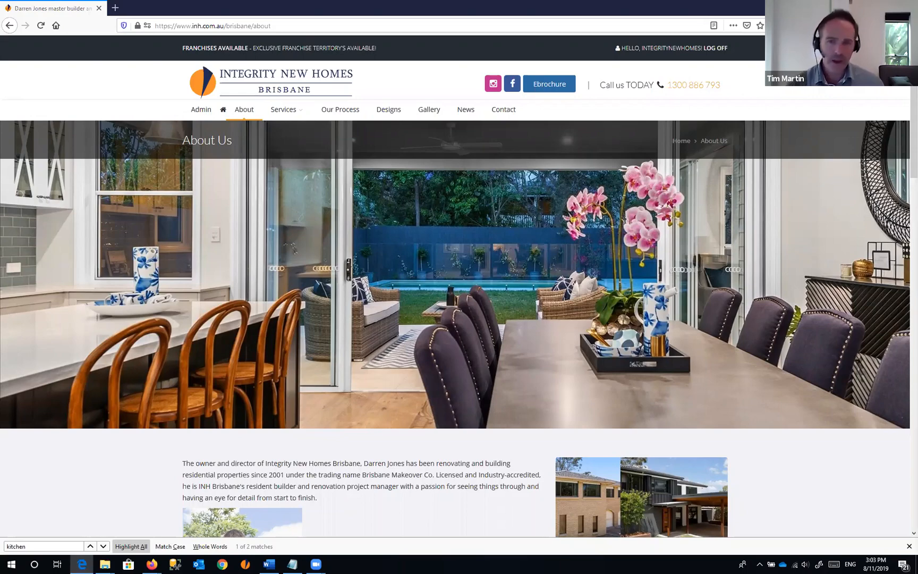
click(313, 462)
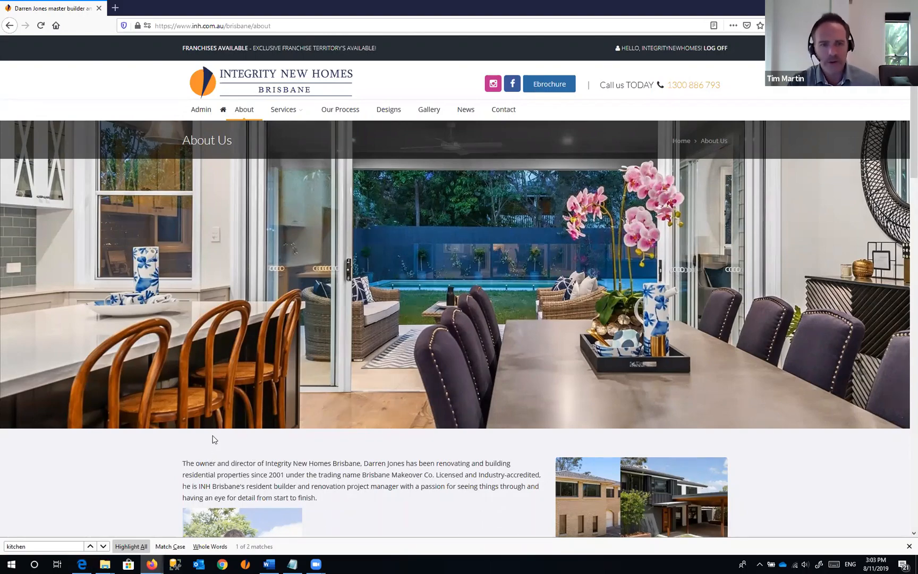
mouse_move(290, 114)
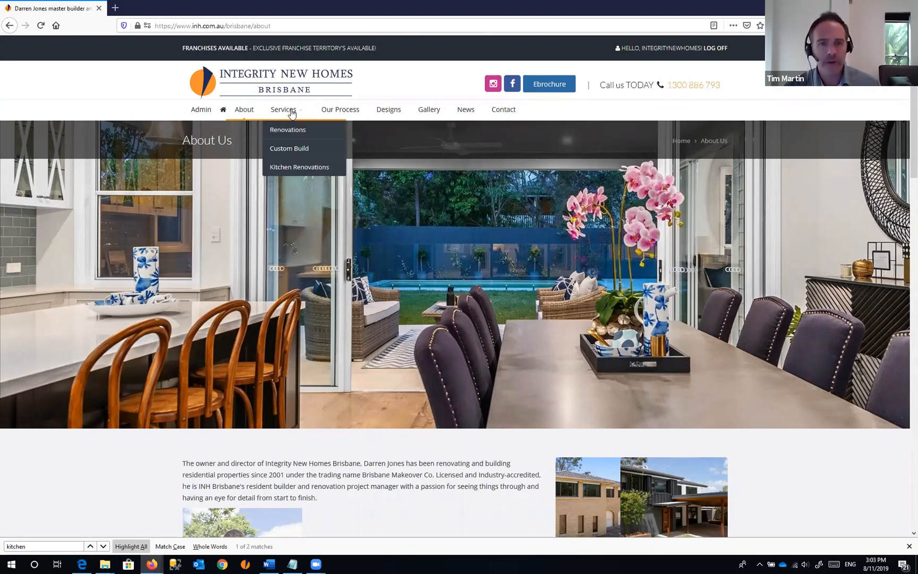
click(306, 171)
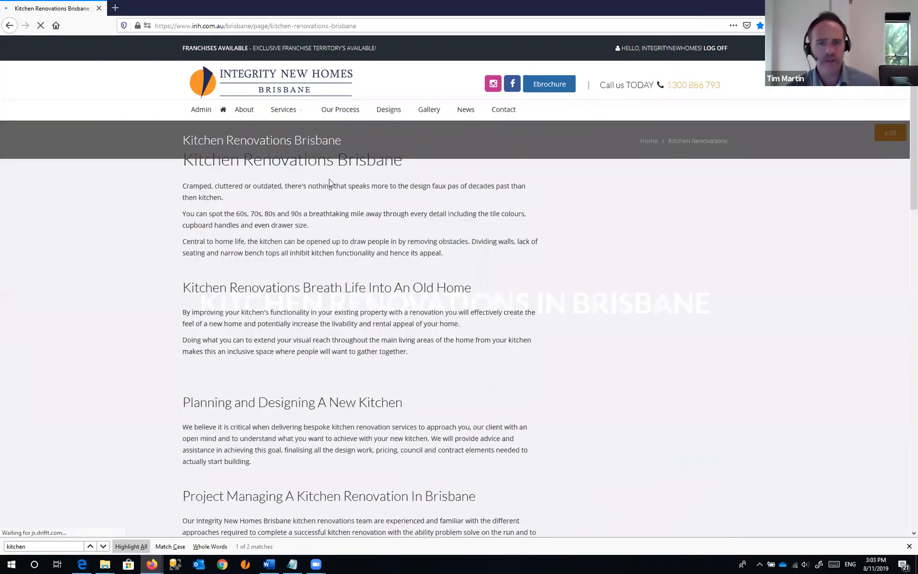
- Scroll the Kitchen Renovations page and highlight its Kitchen Renovations Brisbane heading
scroll(355, 179, down, 4)
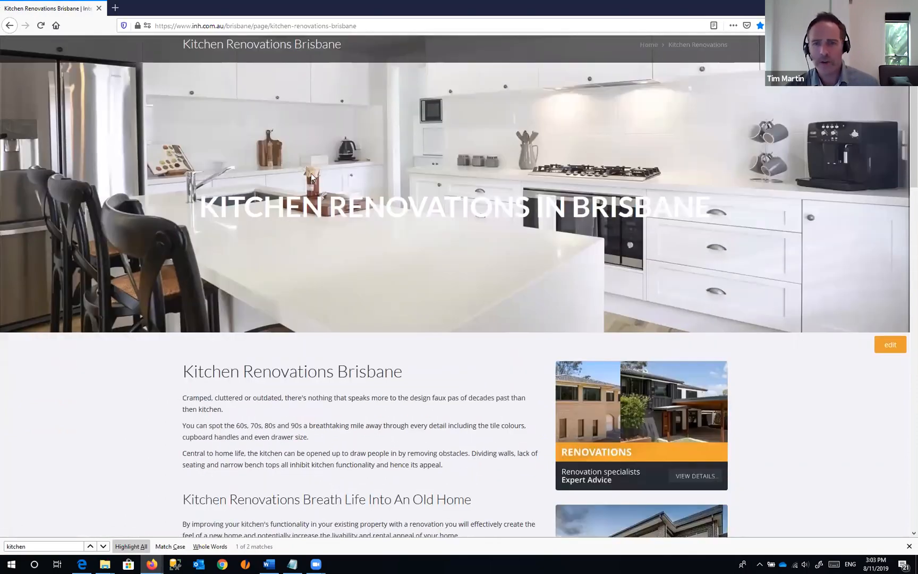
scroll(289, 184, down, 6)
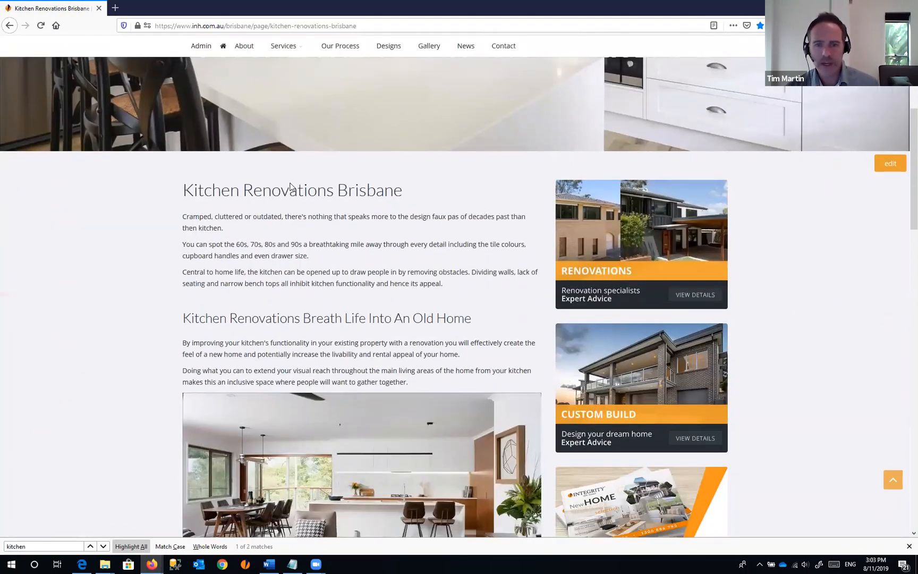
scroll(290, 183, down, 5)
scroll(291, 183, up, 3)
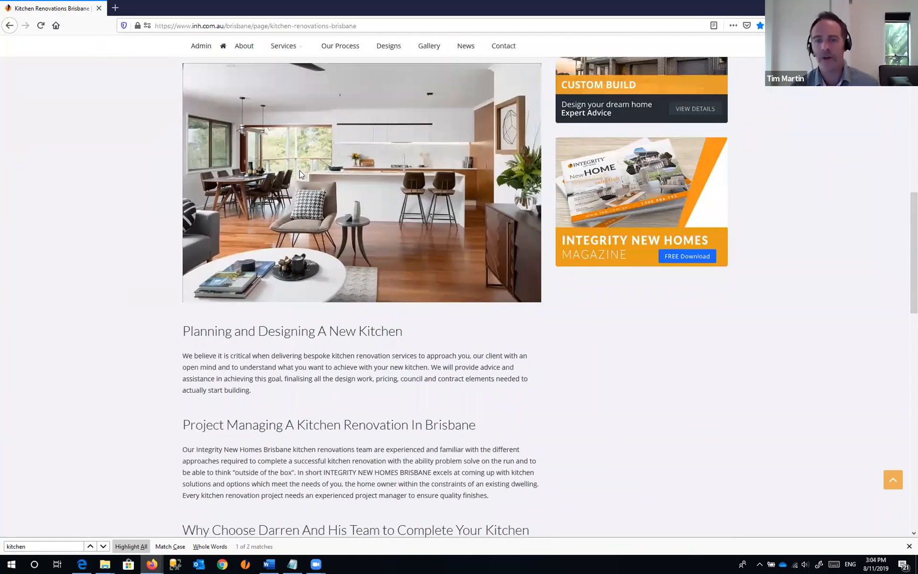
scroll(300, 174, up, 6)
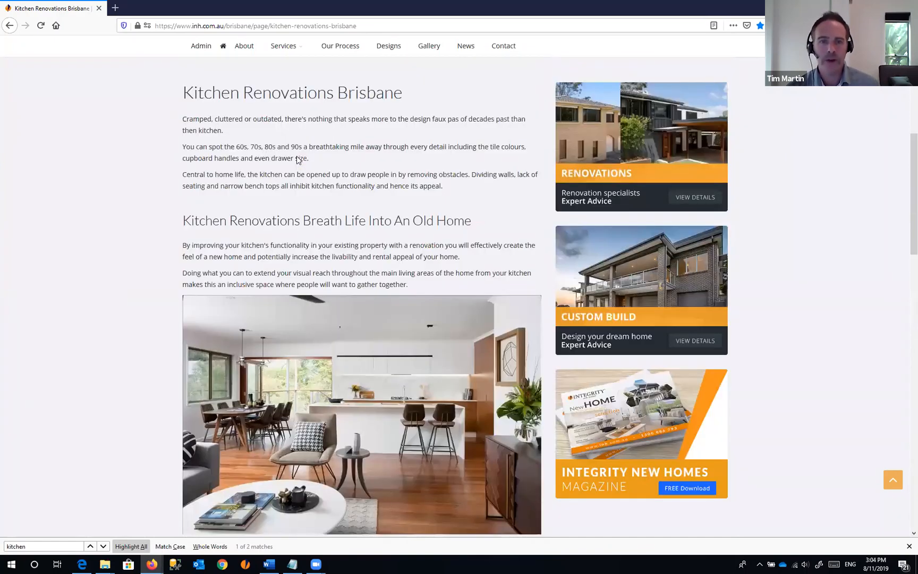
drag(186, 202, 443, 199)
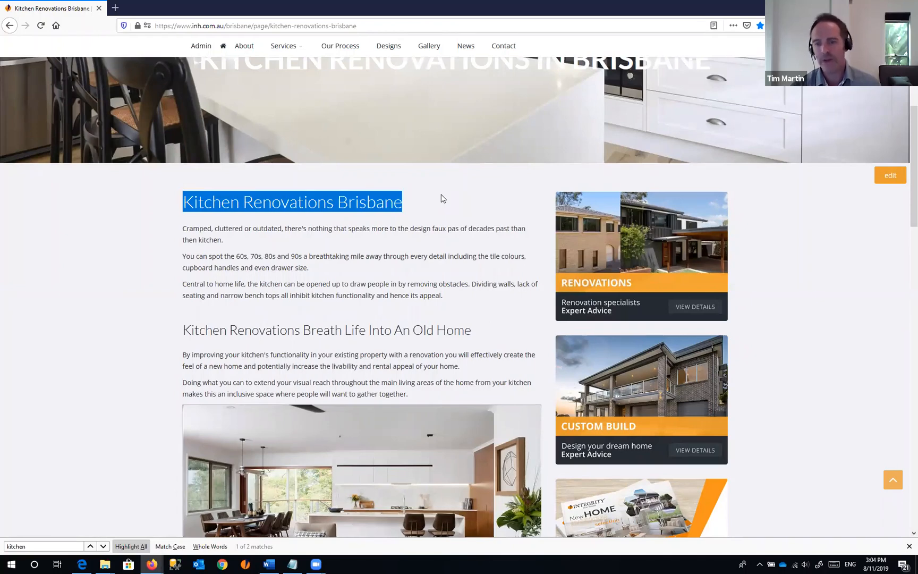
click(296, 238)
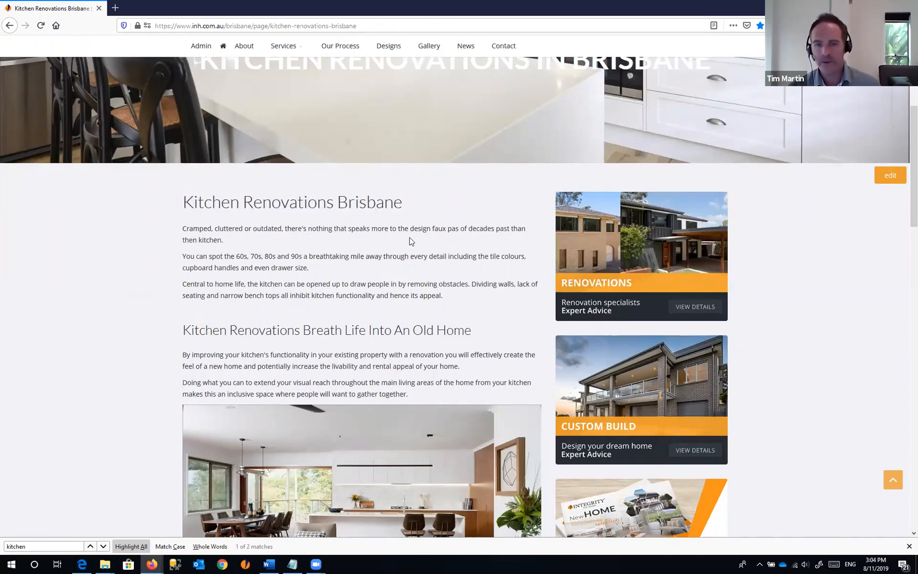
- Review the rest of the kitchen page, then go to the Admin Index
scroll(420, 243, down, 3)
scroll(477, 200, down, 4)
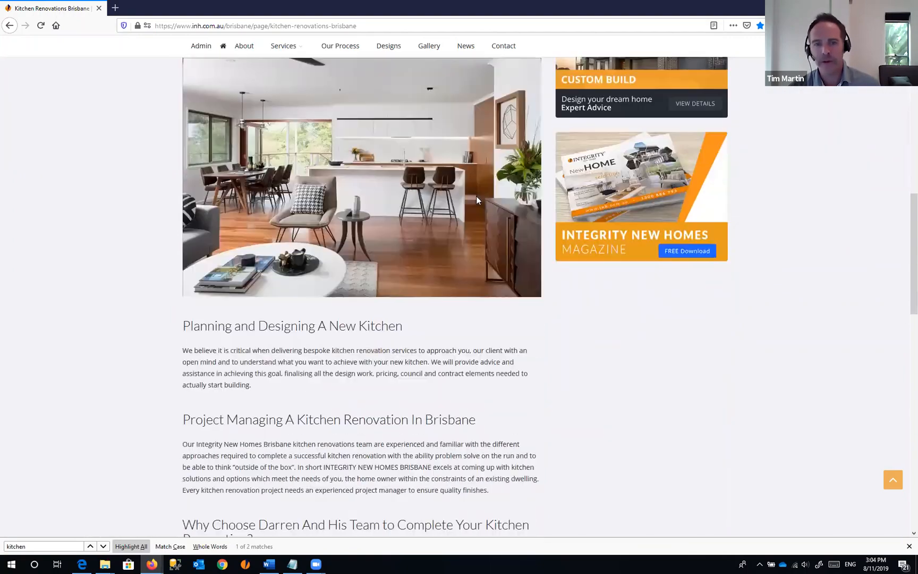
scroll(477, 199, down, 4)
scroll(477, 199, down, 1)
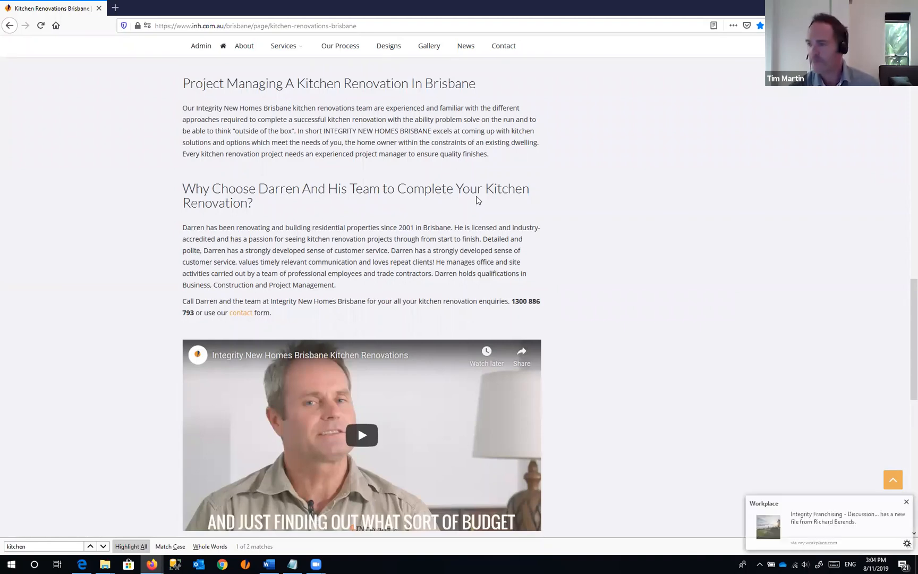
scroll(647, 192, up, 10)
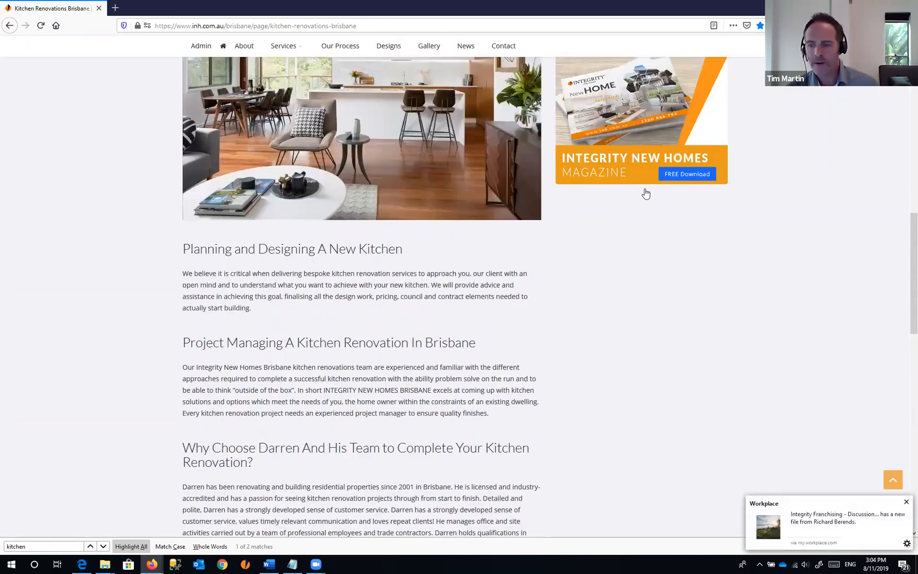
scroll(669, 193, up, 3)
scroll(668, 190, up, 5)
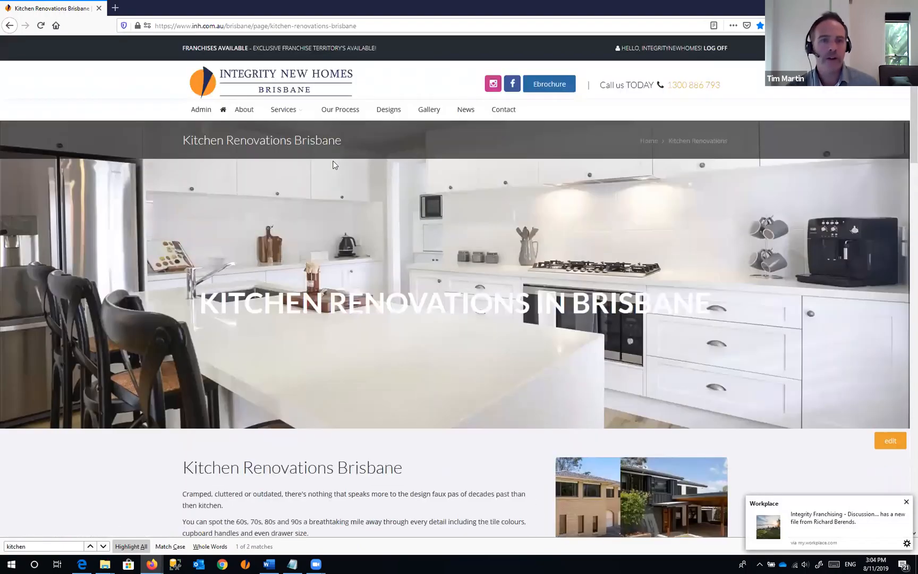
click(202, 116)
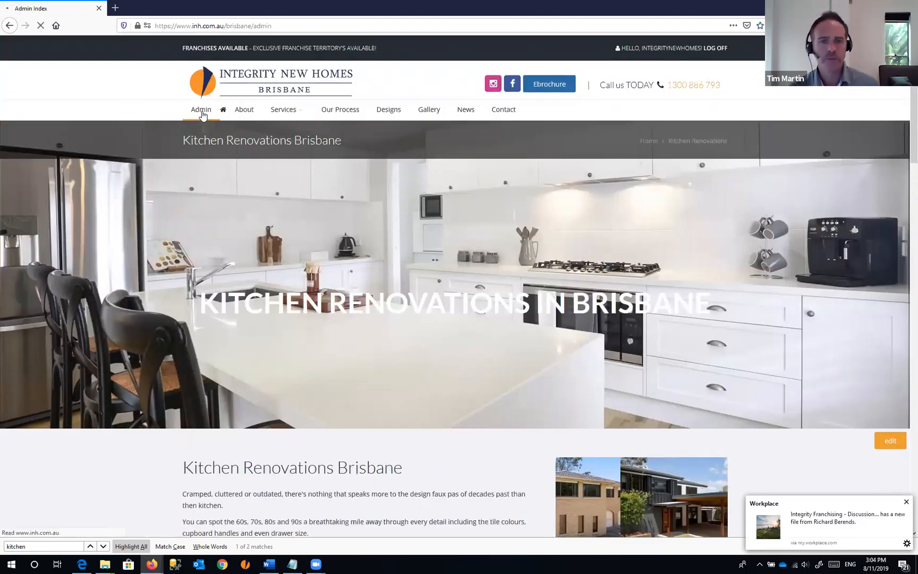
- Search the pages list for 'kitch' and highlight the kitchen-renovations-brisbane entry
scroll(317, 249, down, 8)
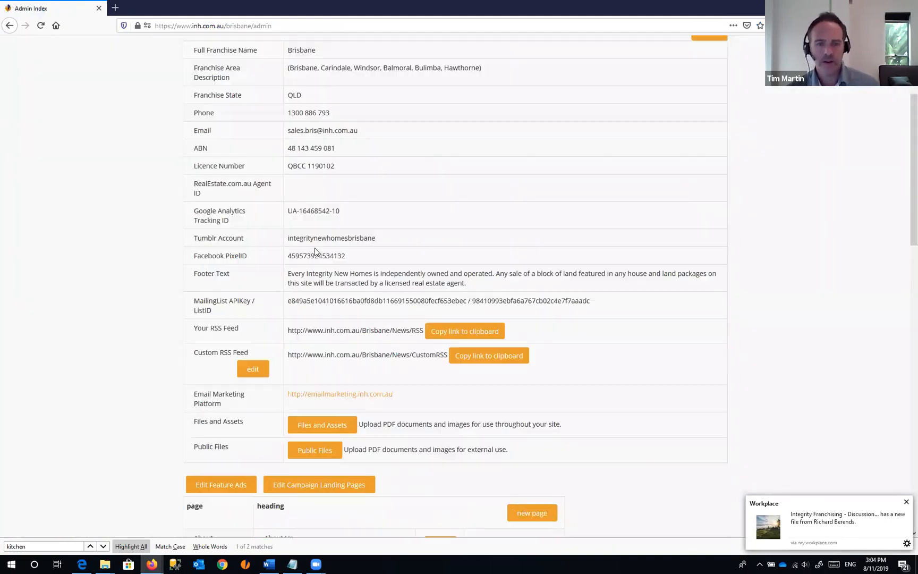
scroll(318, 250, down, 5)
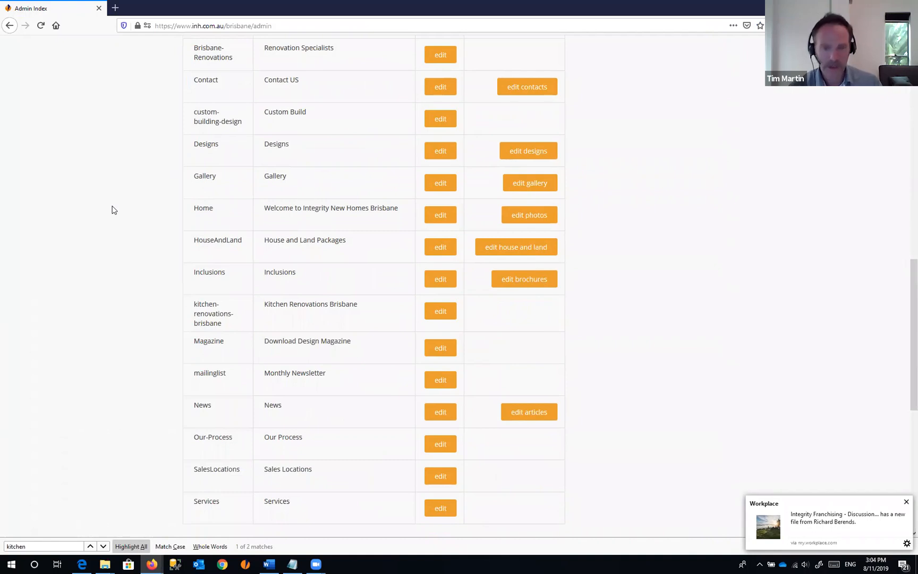
key(ctrl+f)
text(kitch)
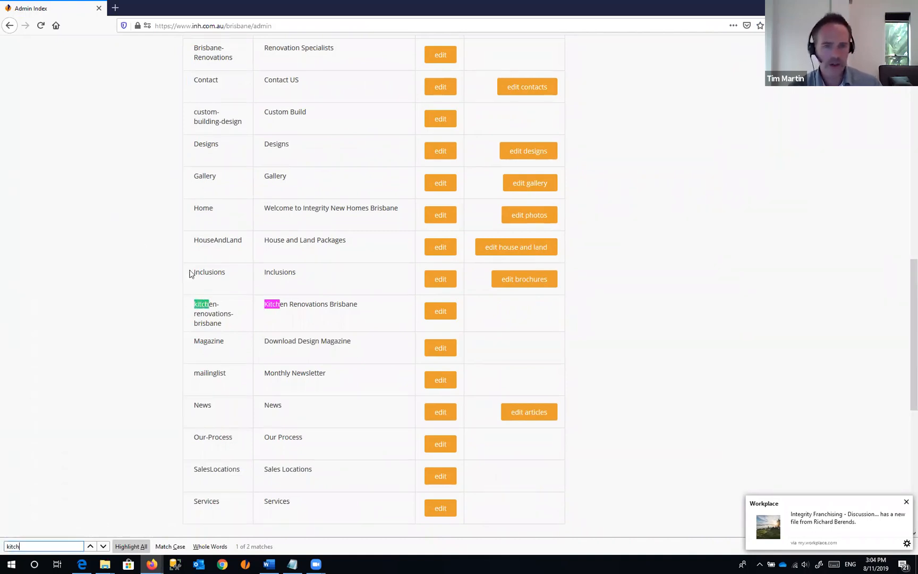
click(195, 304)
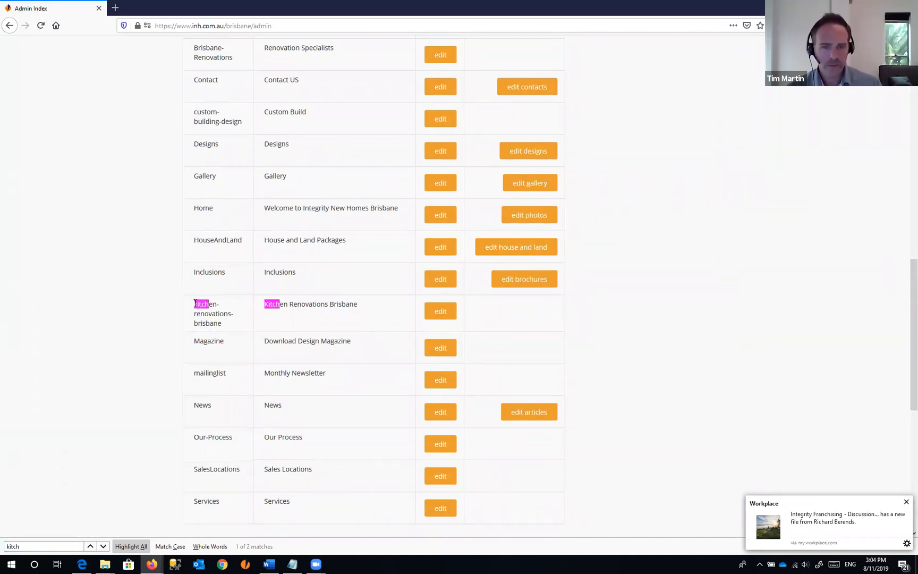
drag(195, 304, 230, 326)
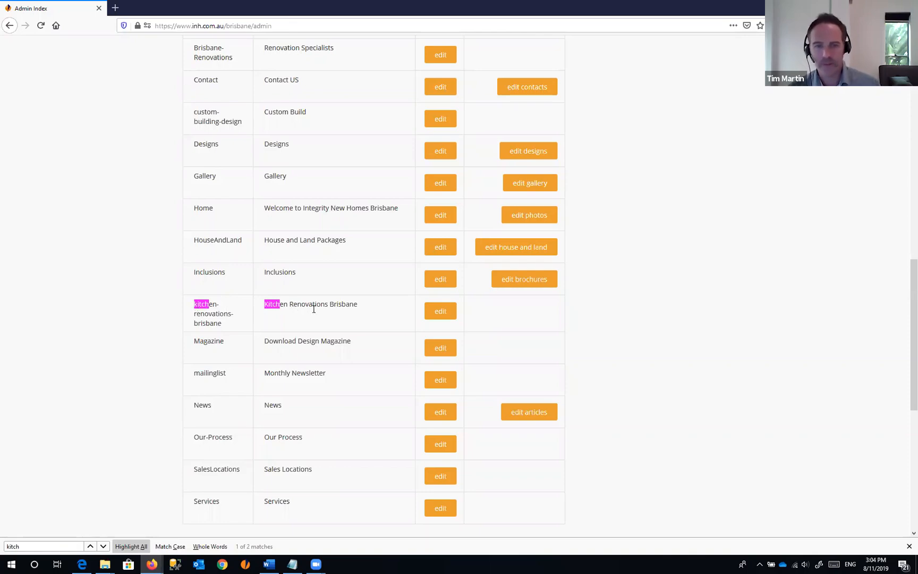
- Start creating a new page from the Admin Index
scroll(611, 256, up, 3)
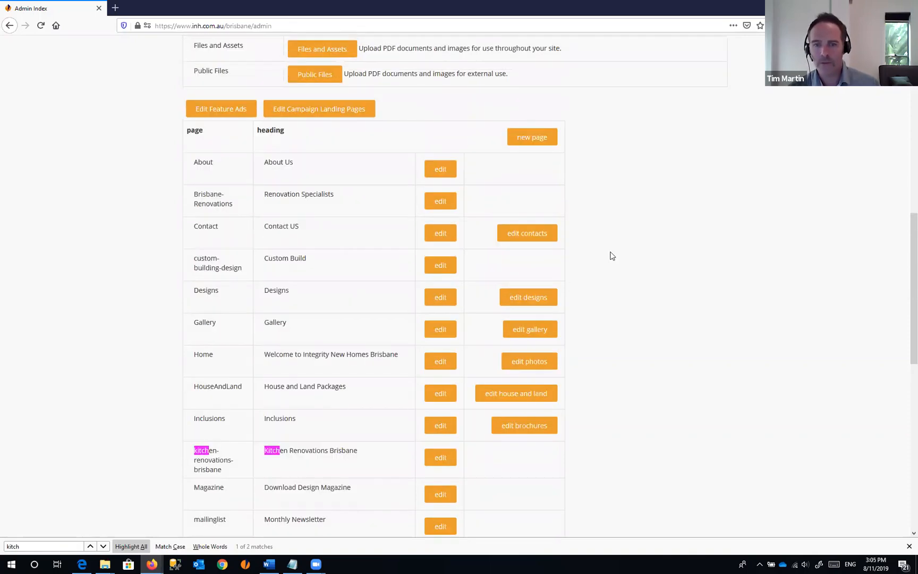
scroll(610, 254, up, 3)
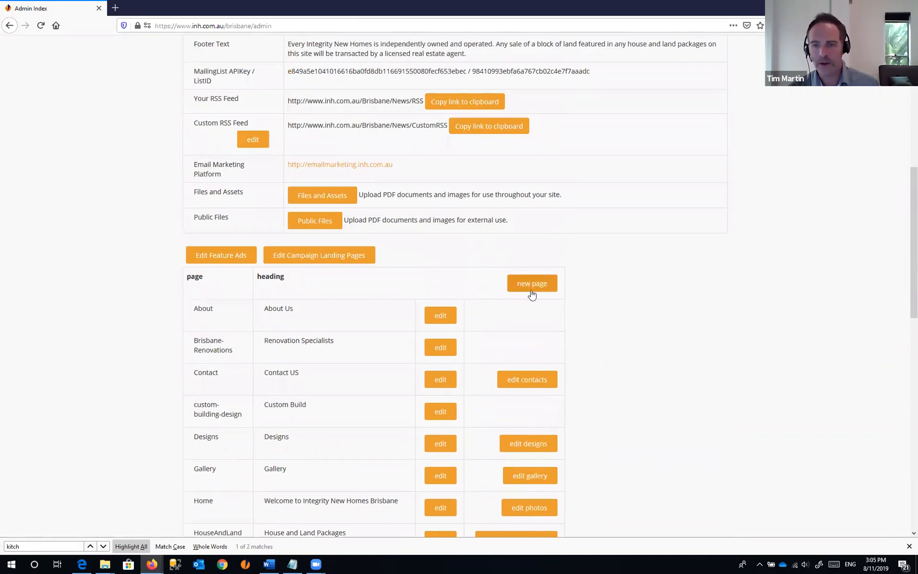
click(532, 284)
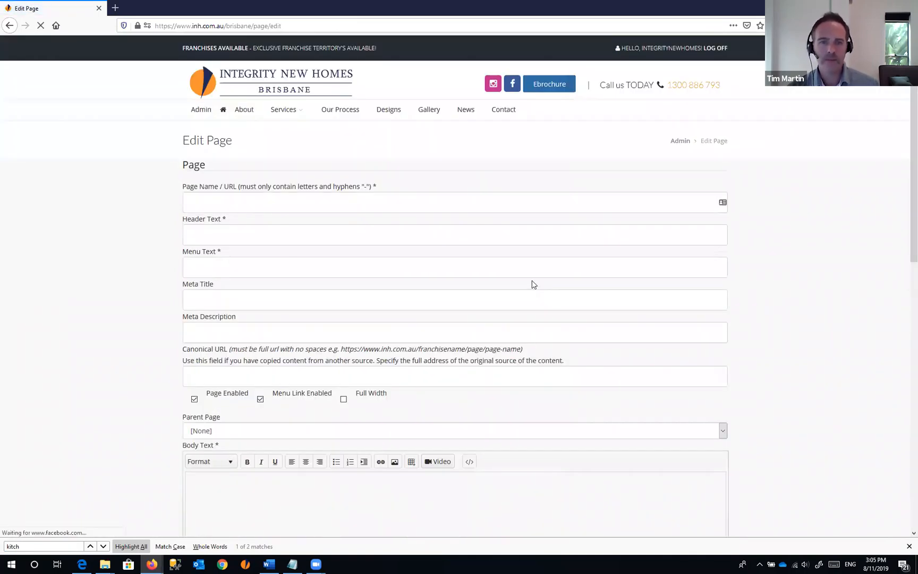
- Enter 'bathroom-renovations-brisbane' as the new page's Page Name / URL
scroll(756, 206, down, 6)
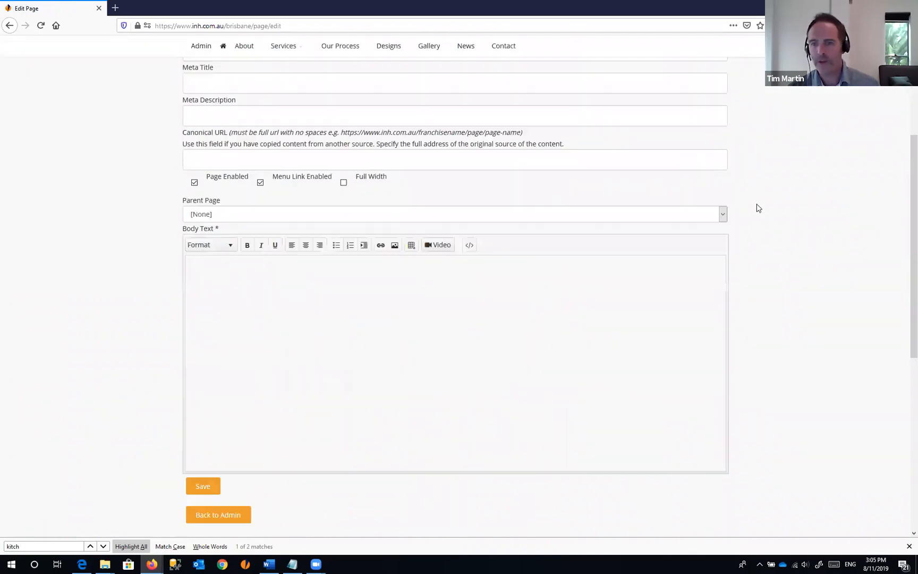
scroll(735, 232, up, 6)
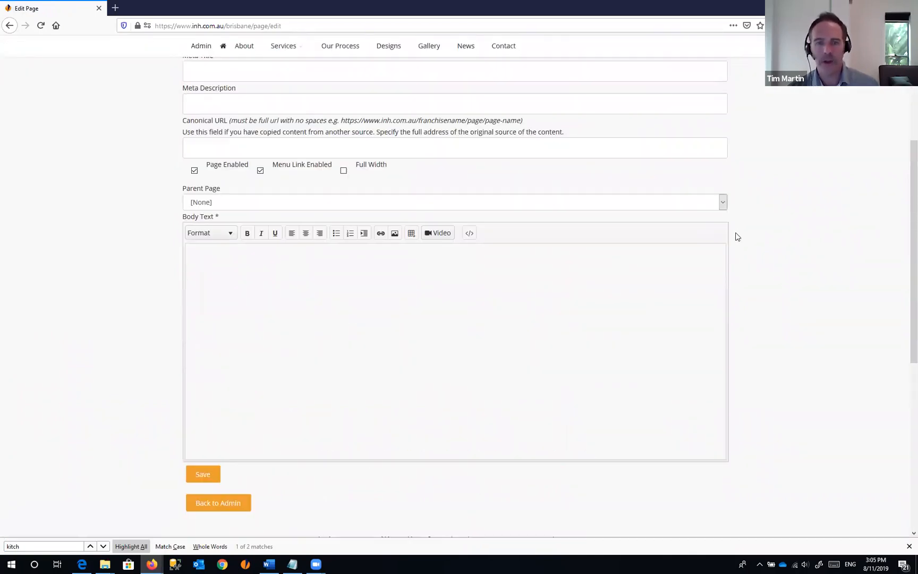
click(210, 203)
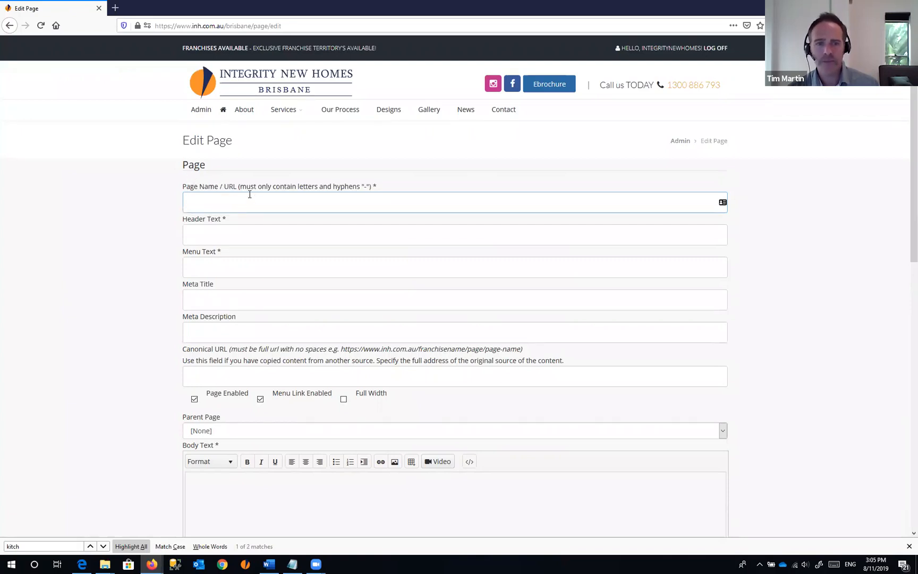
drag(223, 186, 398, 189)
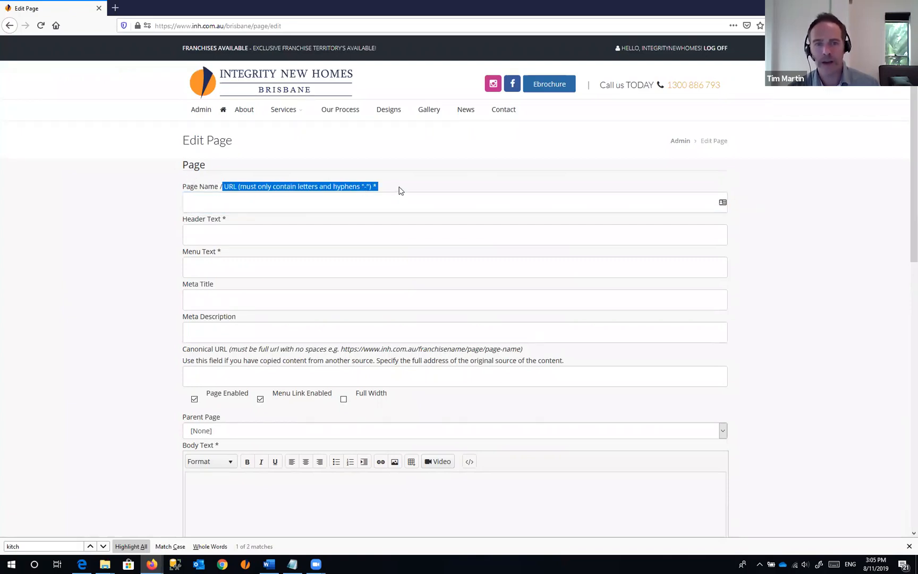
click(314, 26)
click(299, 25)
drag(299, 26, 154, 25)
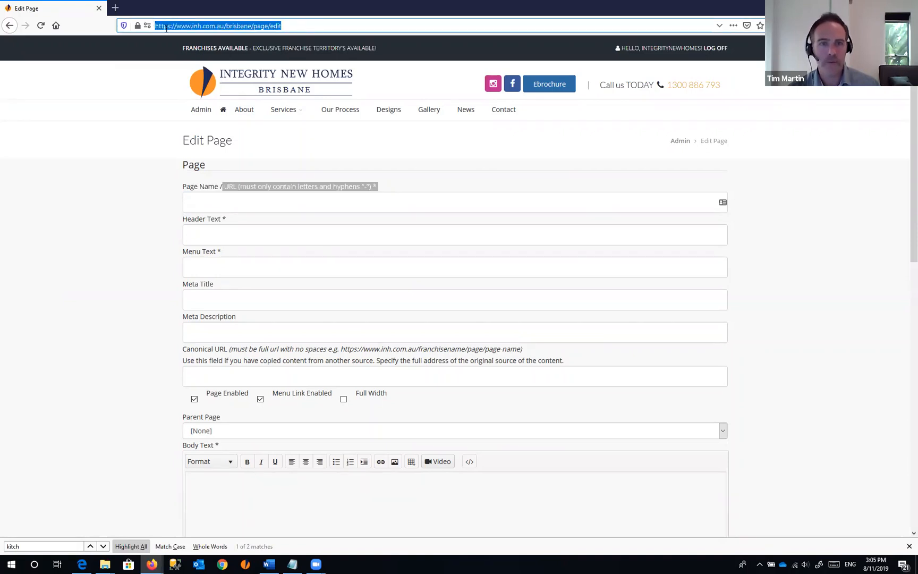
click(229, 203)
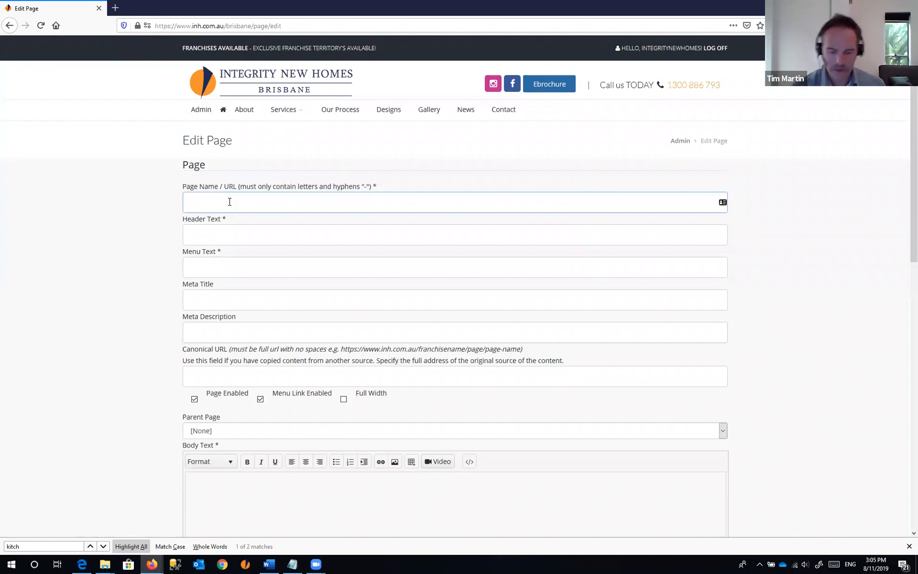
text(bathroom)
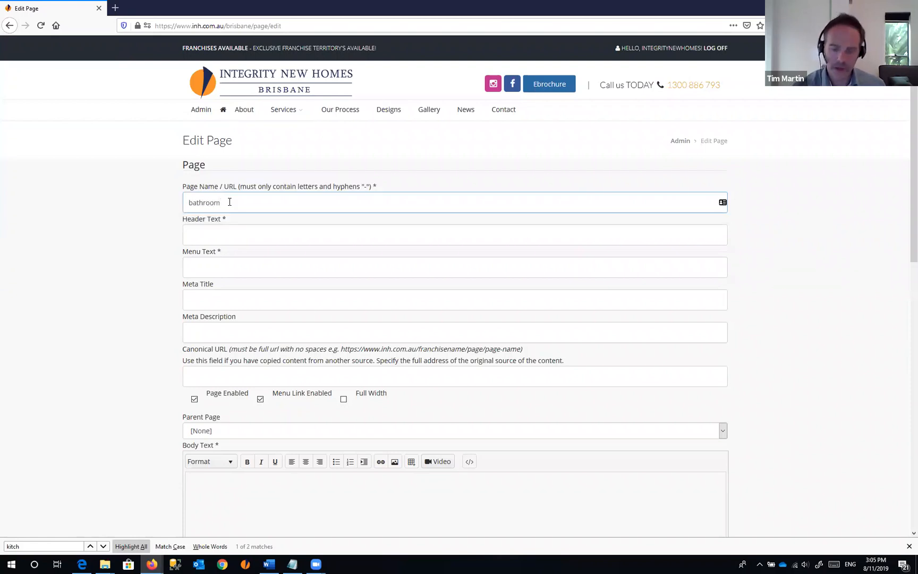
text(-renovat)
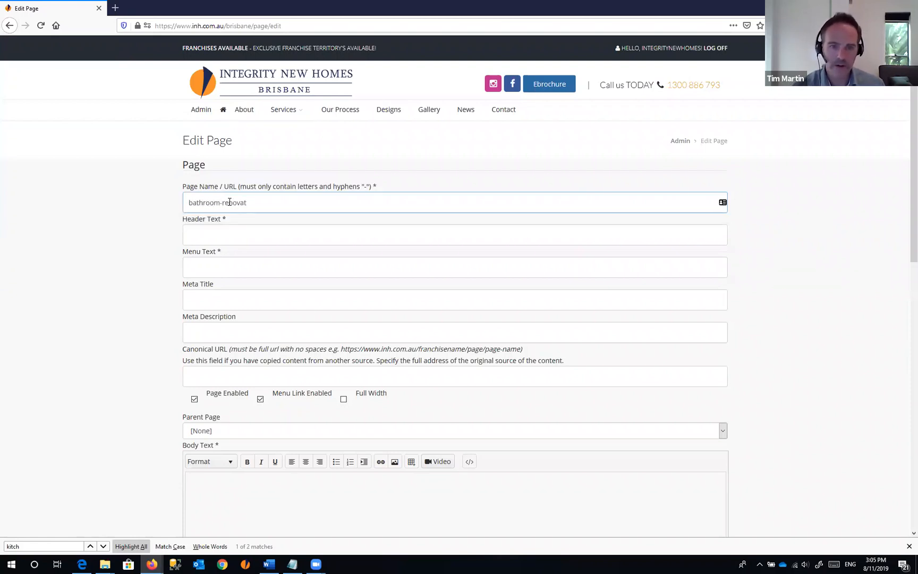
text(ions-brisbane)
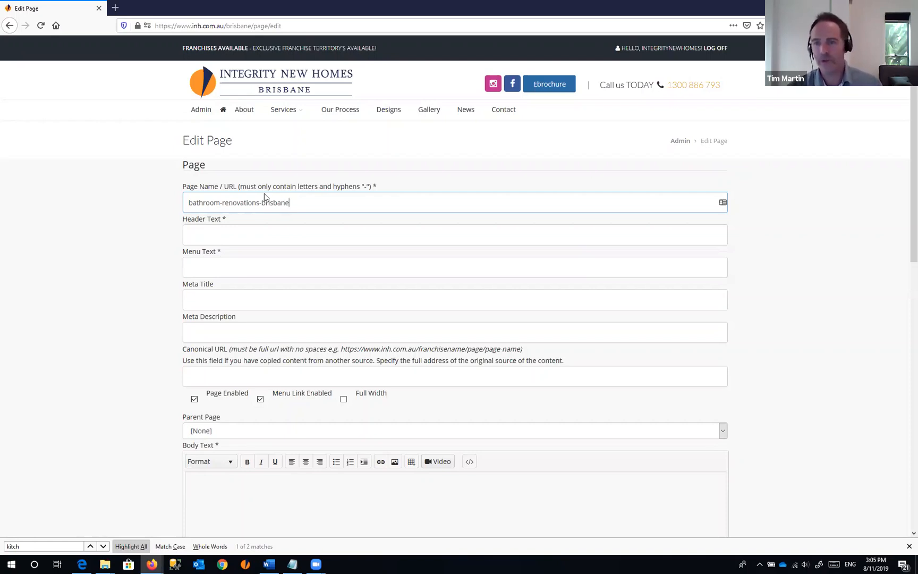
click(230, 235)
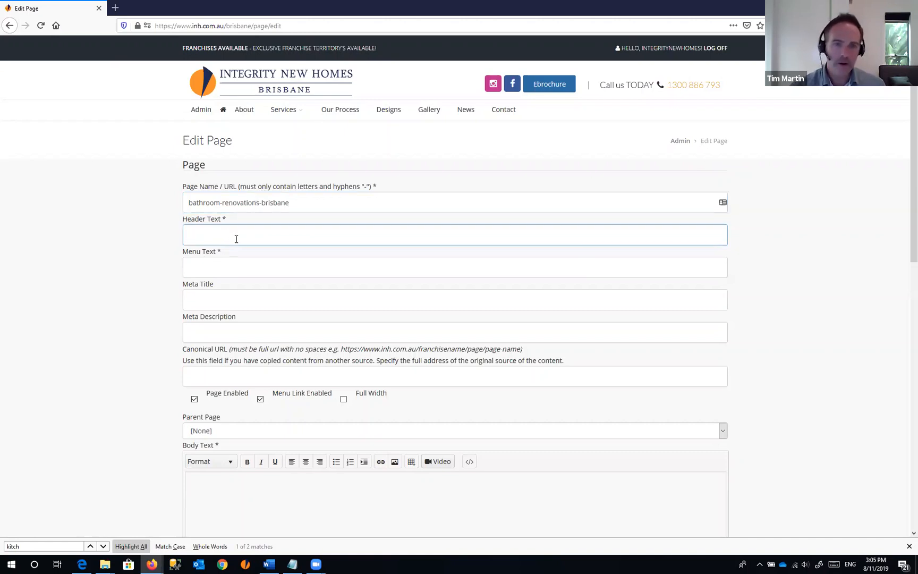
- Open the Kitchen Renovations page in a new tab from the Services menu
mouse_move(282, 118)
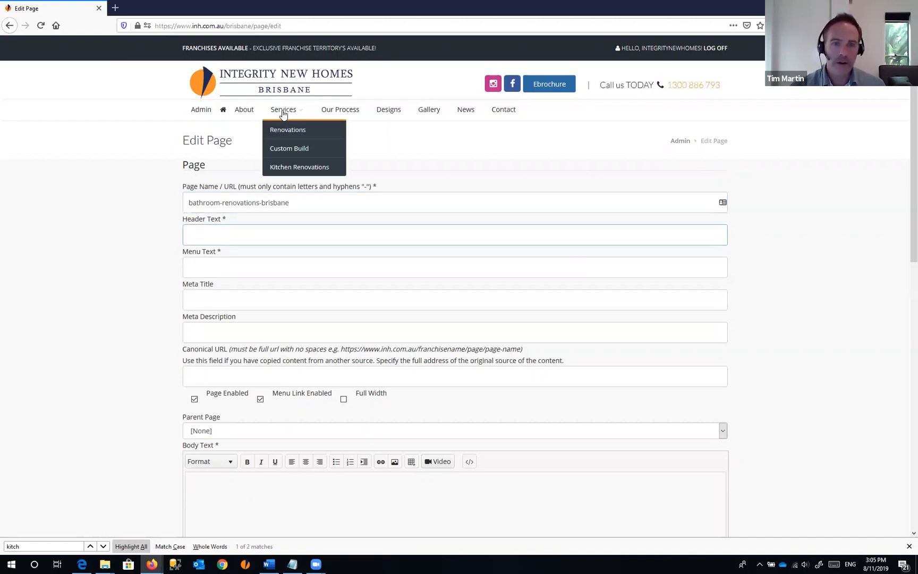
right_click(286, 170)
click(313, 174)
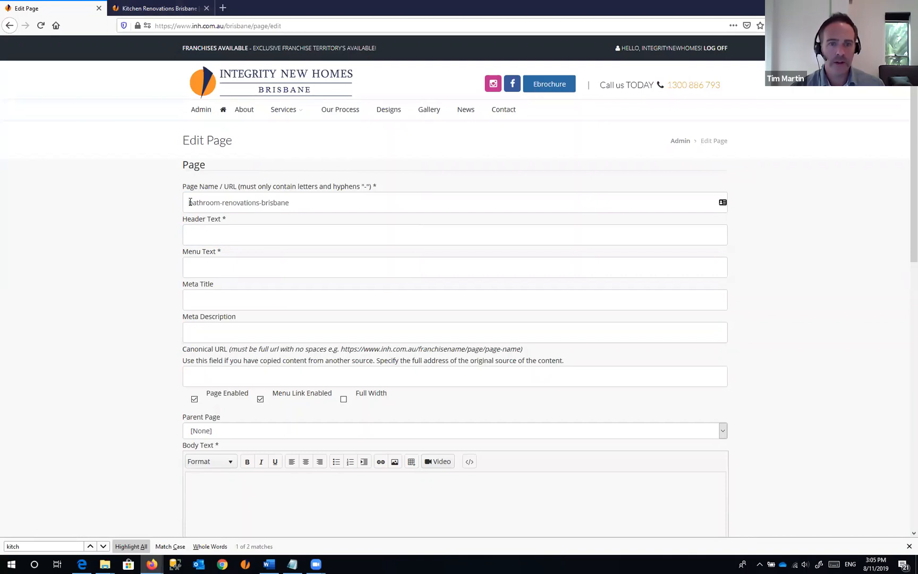
- Compare the entered page name with the edit address, view the kitchen tab, and return
drag(190, 203, 301, 201)
click(300, 25)
click(300, 25)
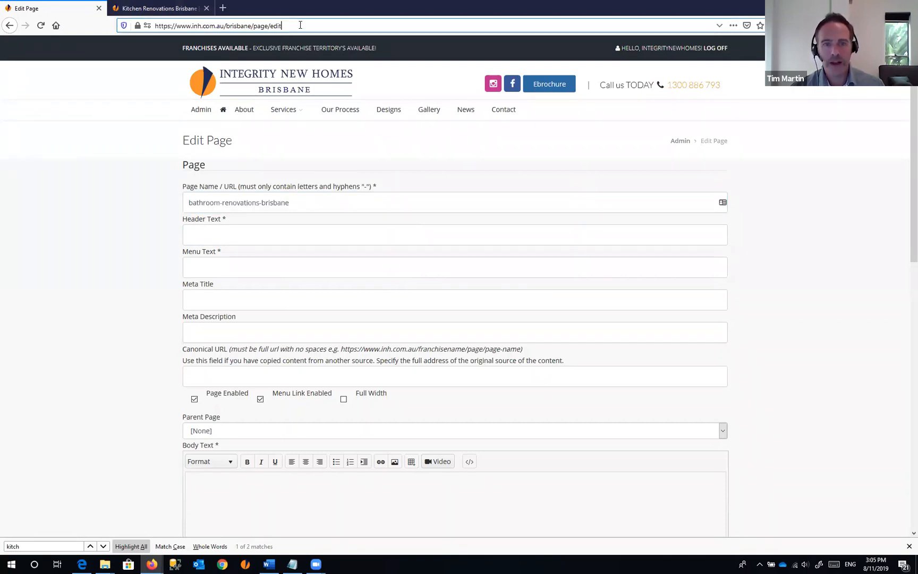
drag(282, 25, 154, 31)
click(194, 234)
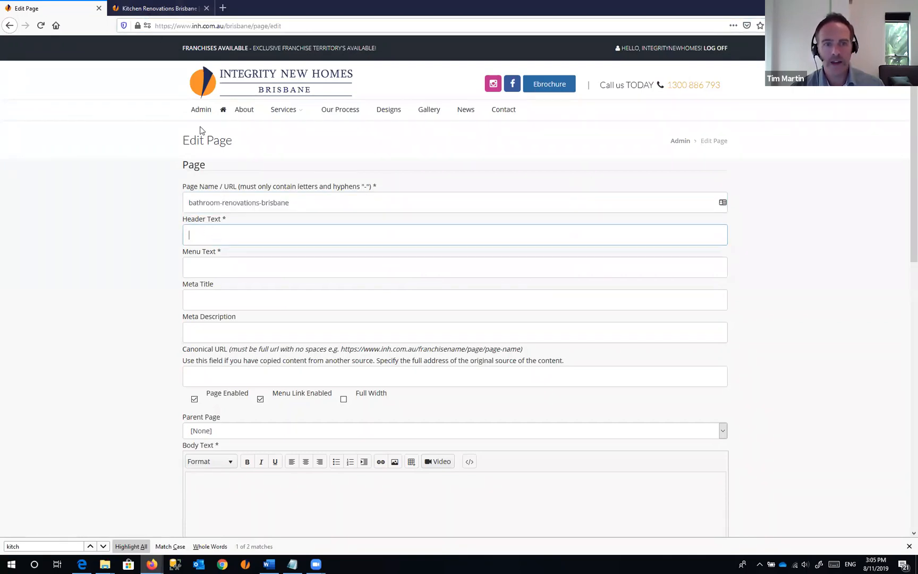
click(159, 9)
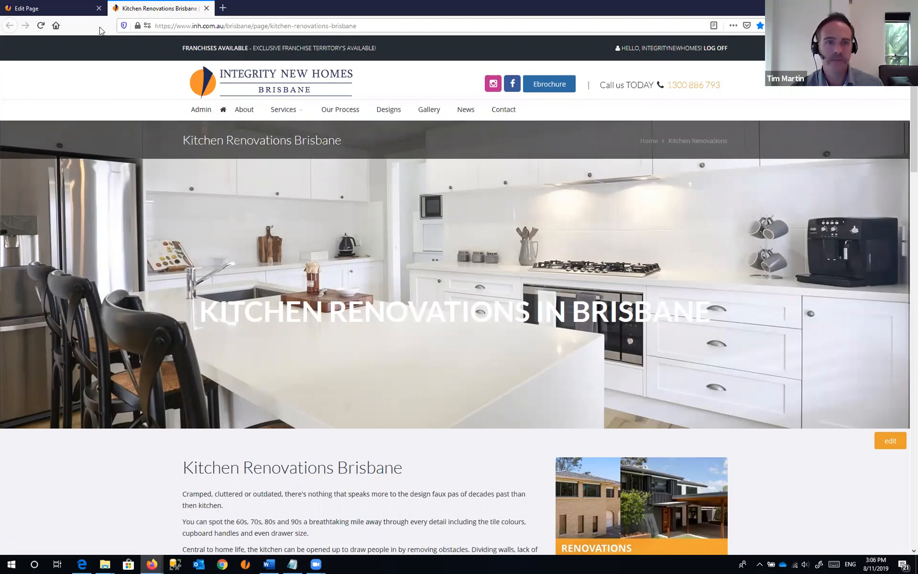
click(69, 9)
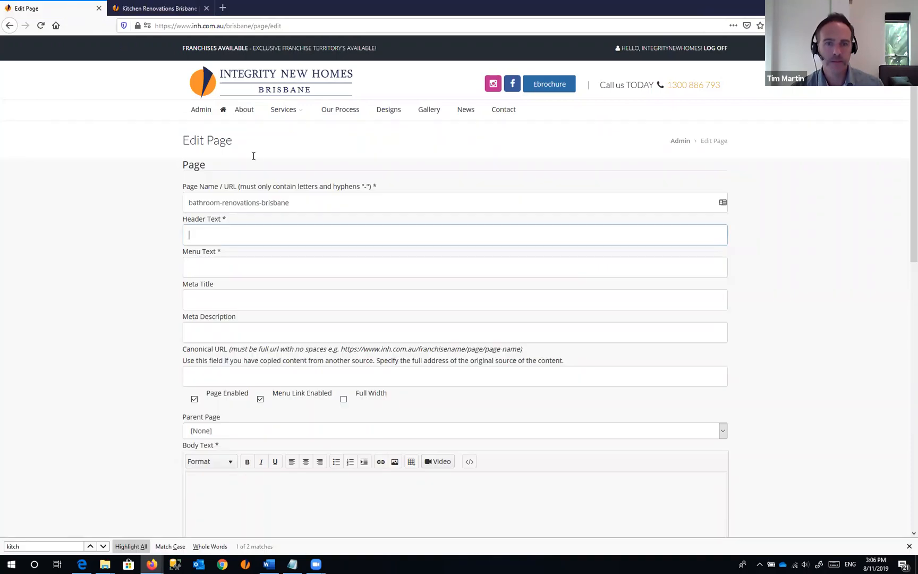
click(204, 234)
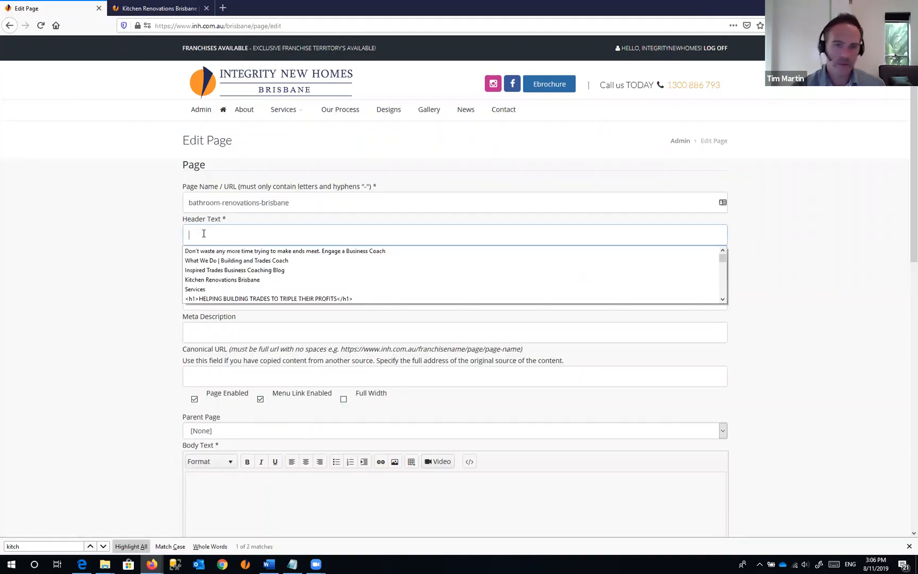
- Enter 'Bathroom Renovations Brisbane' as the Header Text
text(Bathroom R)
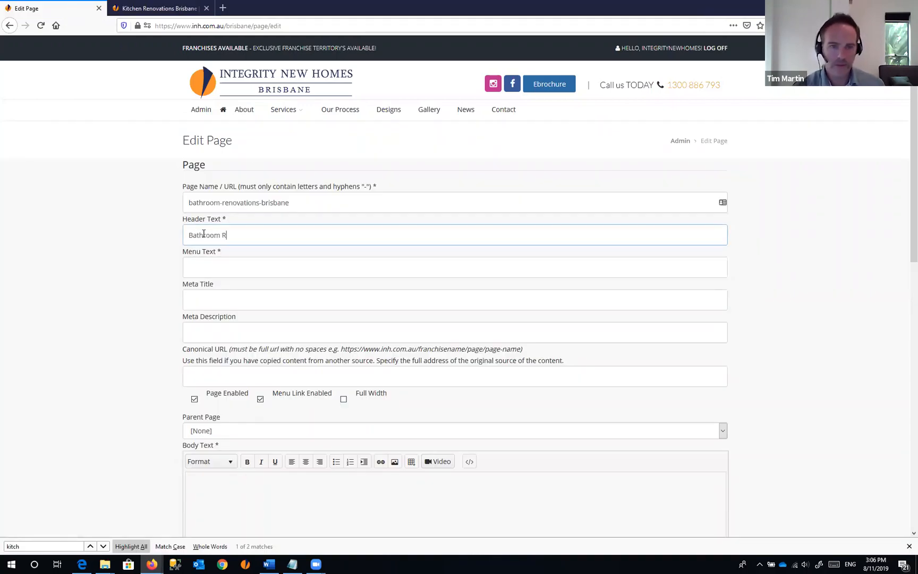
text(enovations Brisbane)
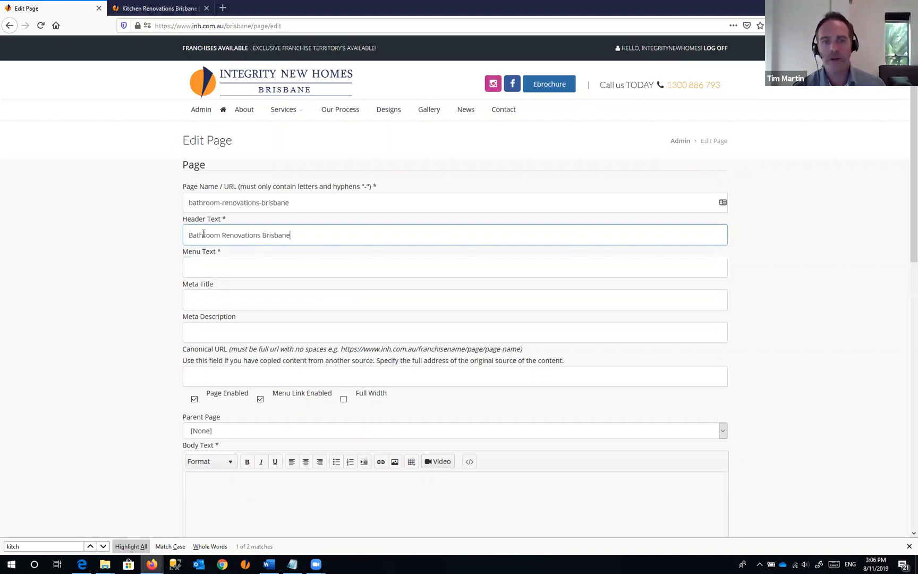
triple_click(206, 234)
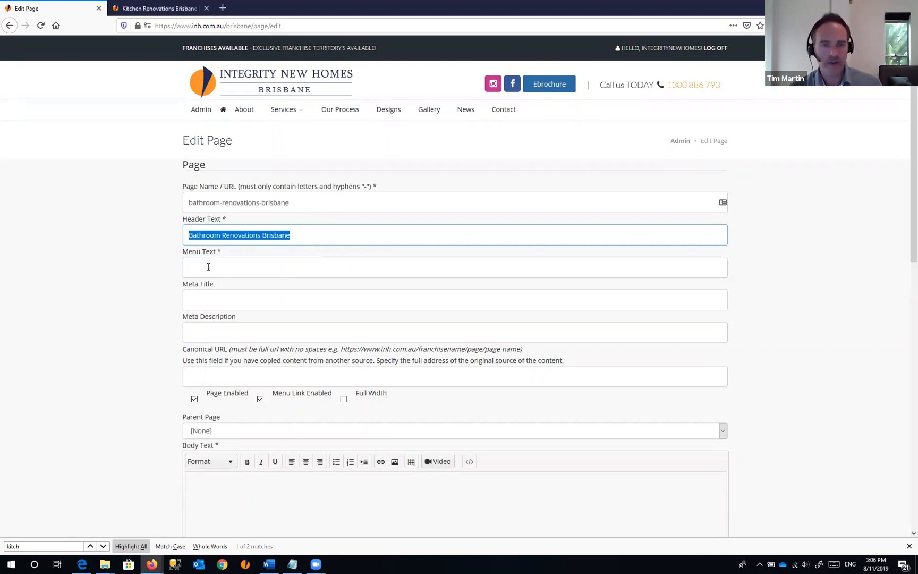
click(223, 261)
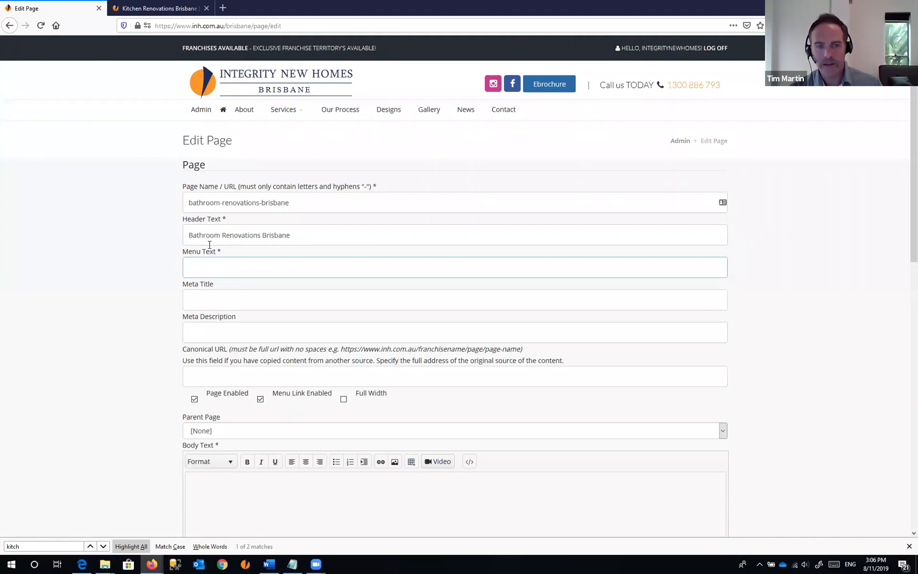
- Enter 'Bathroom Renovations' as Menu Text and check the kitchen page's title format
mouse_move(287, 115)
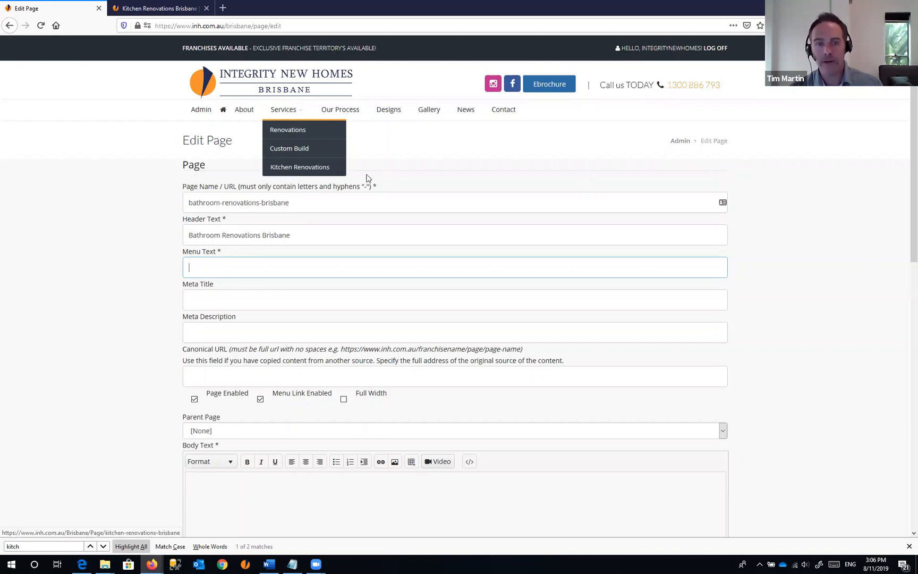
click(212, 267)
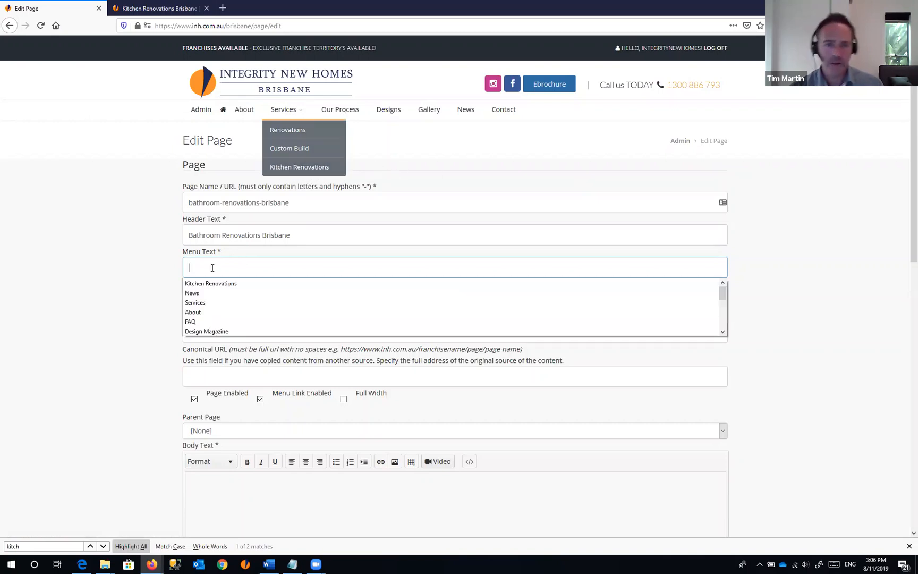
text(Ba)
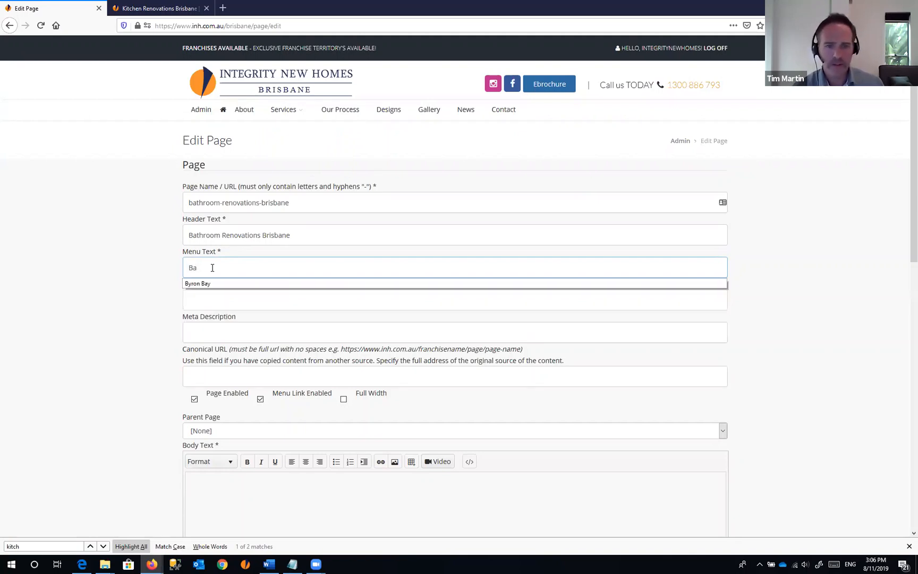
text(throom Renovations)
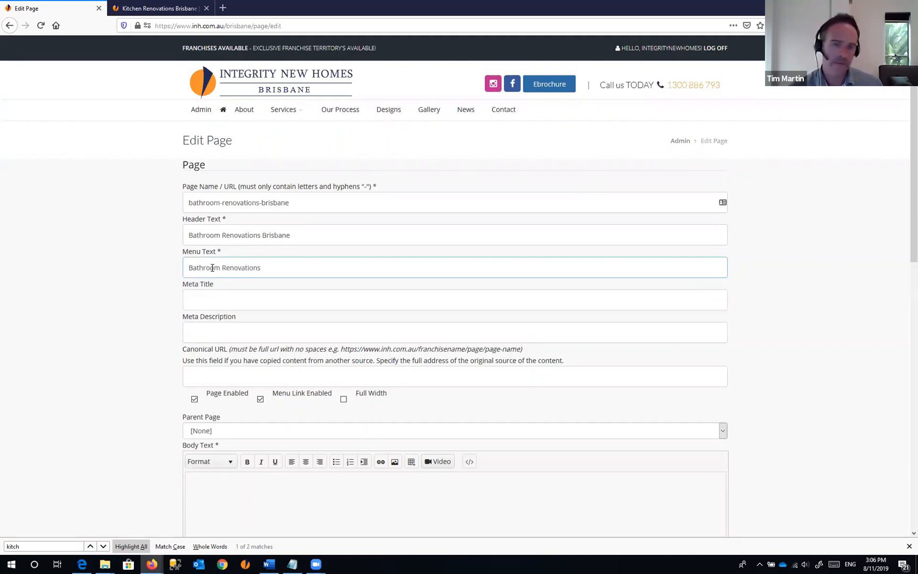
click(223, 302)
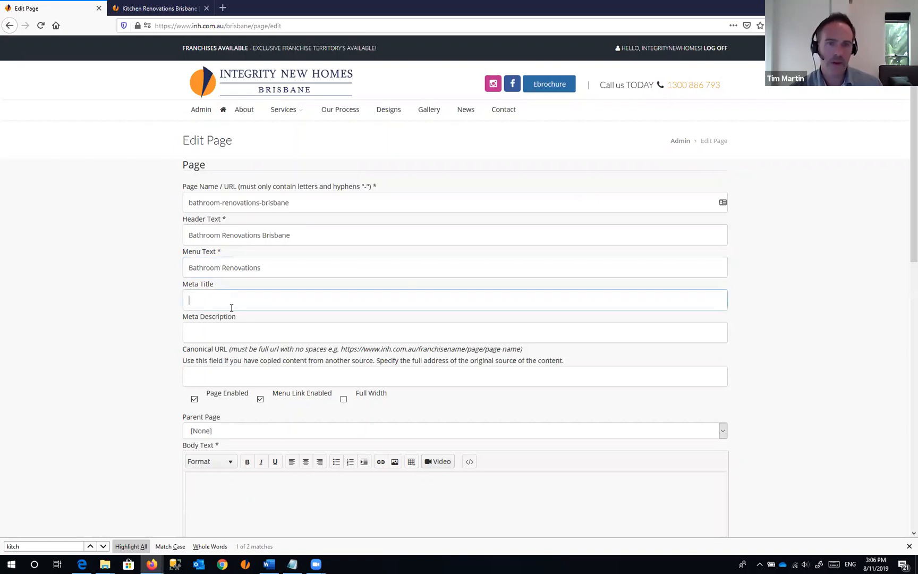
click(162, 12)
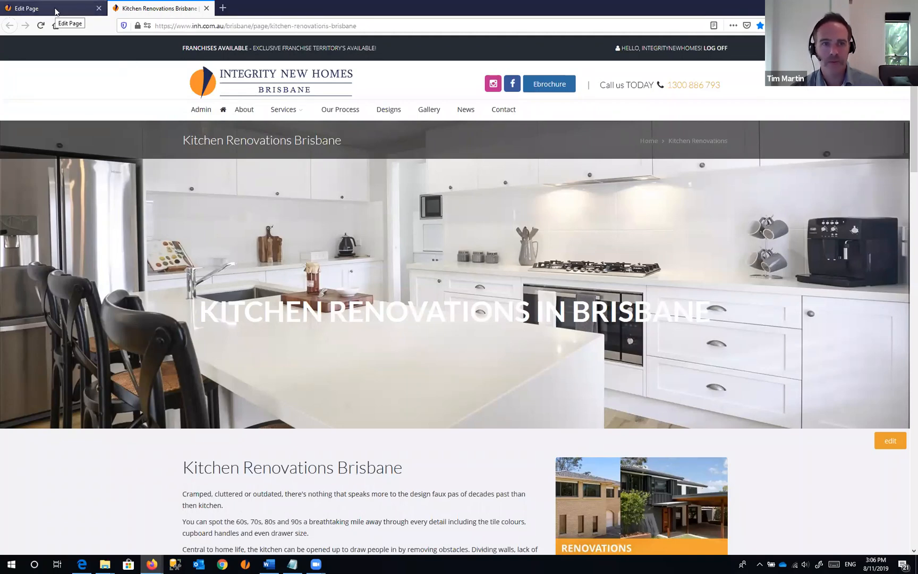
click(56, 8)
click(212, 300)
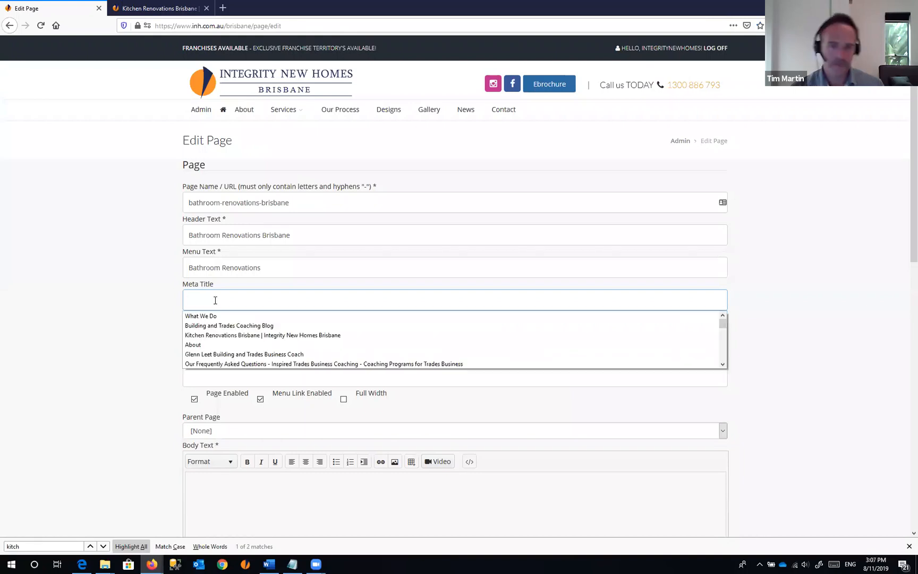
text(Bath)
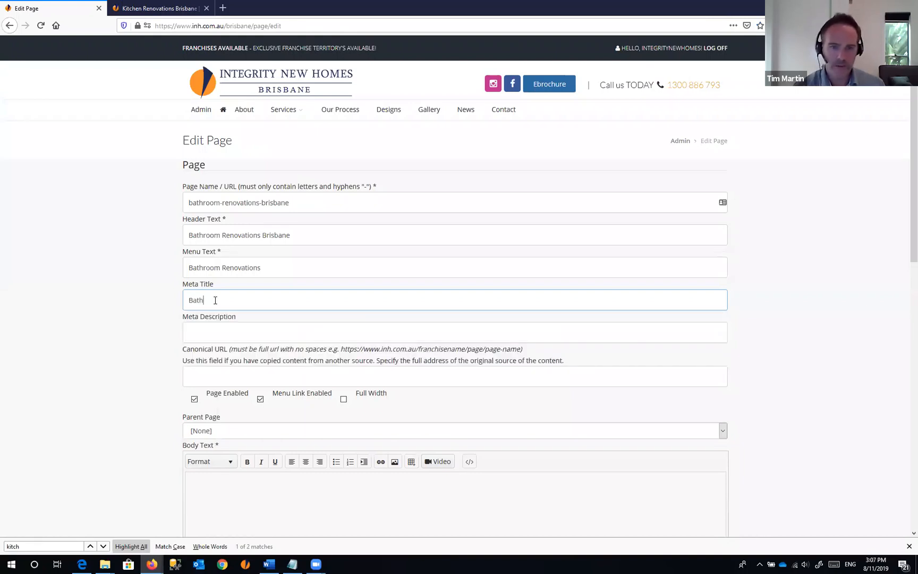
text(room Renovations B)
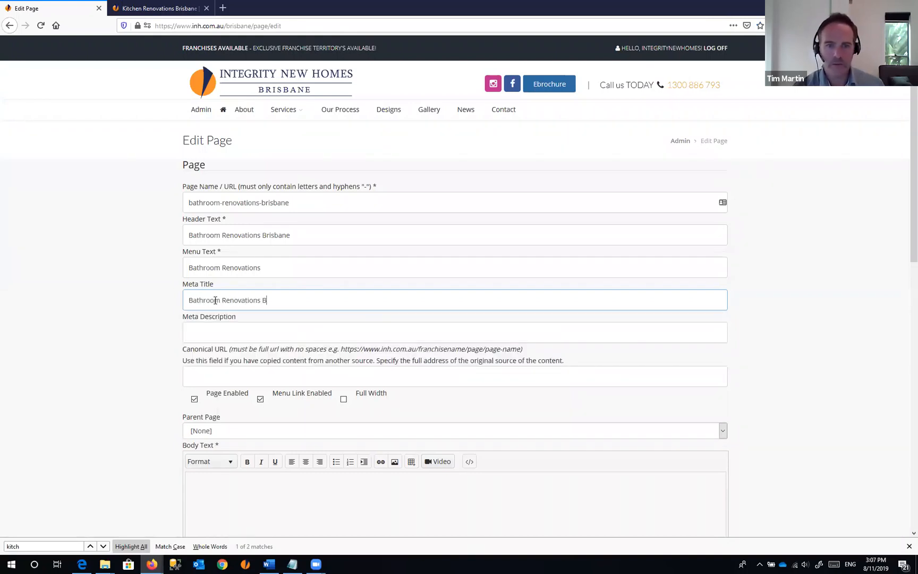
text(risbane )
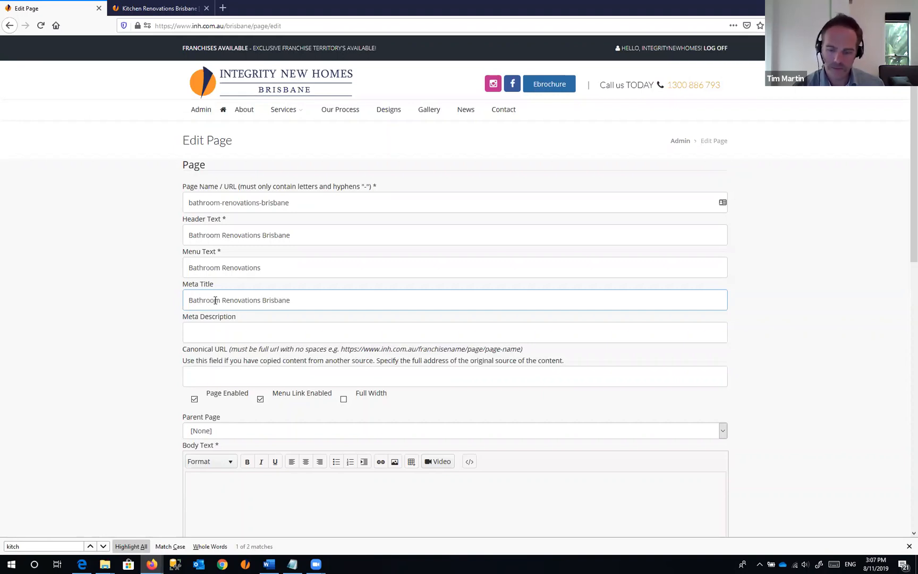
text(| Integrity Ne)
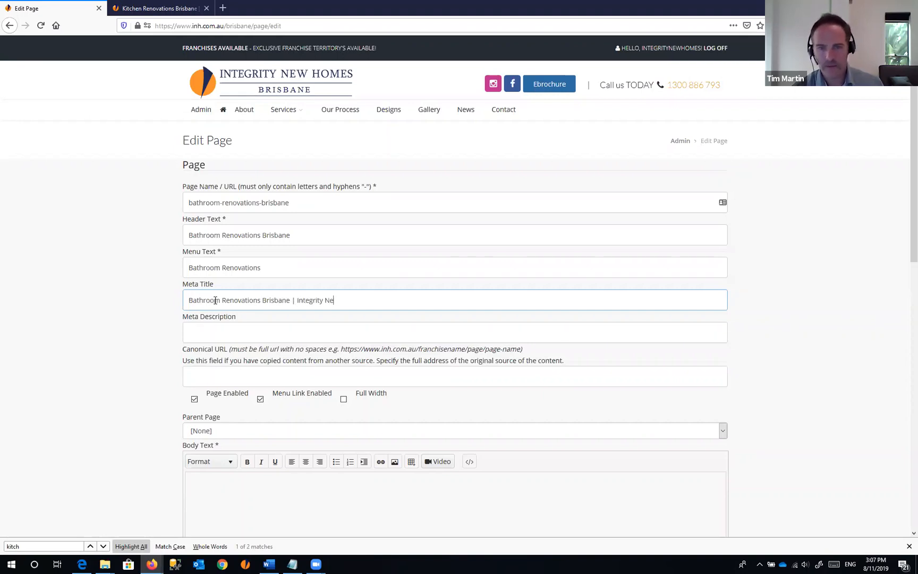
text(w HOmes)
key(BackSpace)
key(BackSpace)
key(BackSpace)
key(BackSpace)
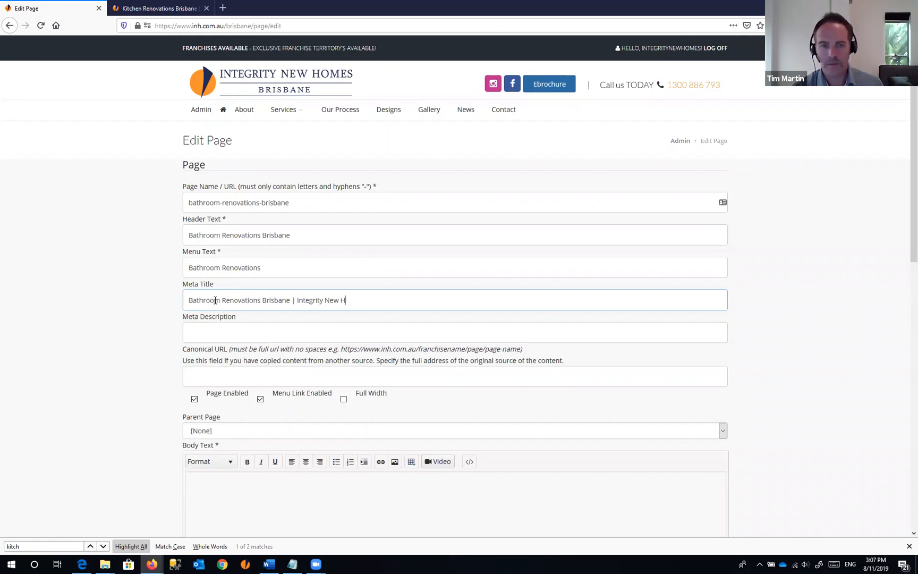
text(omes Brisbane)
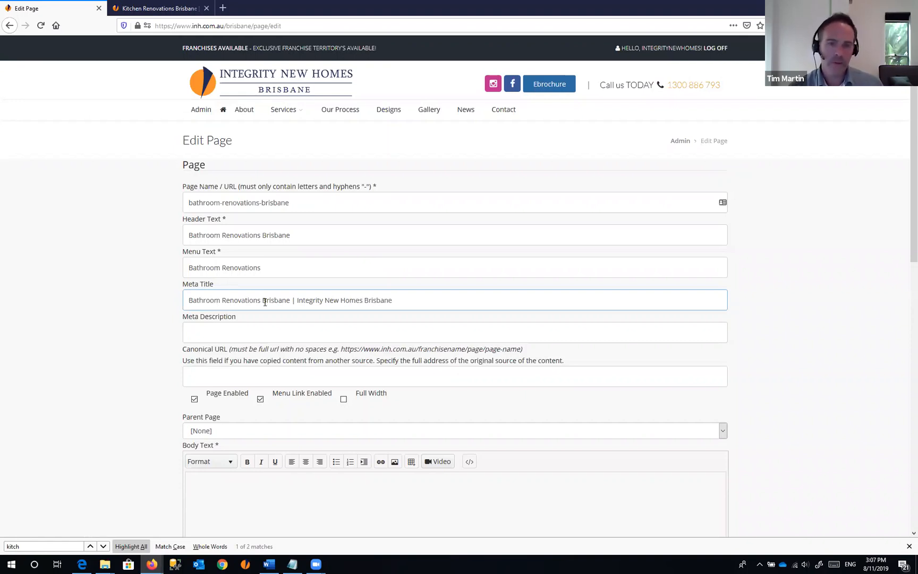
click(282, 234)
click(267, 267)
click(297, 202)
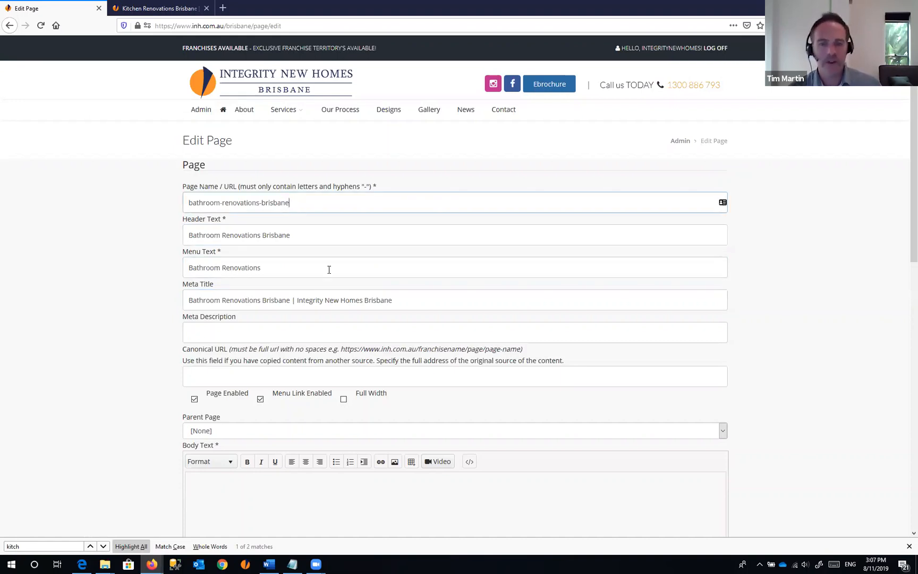
click(216, 331)
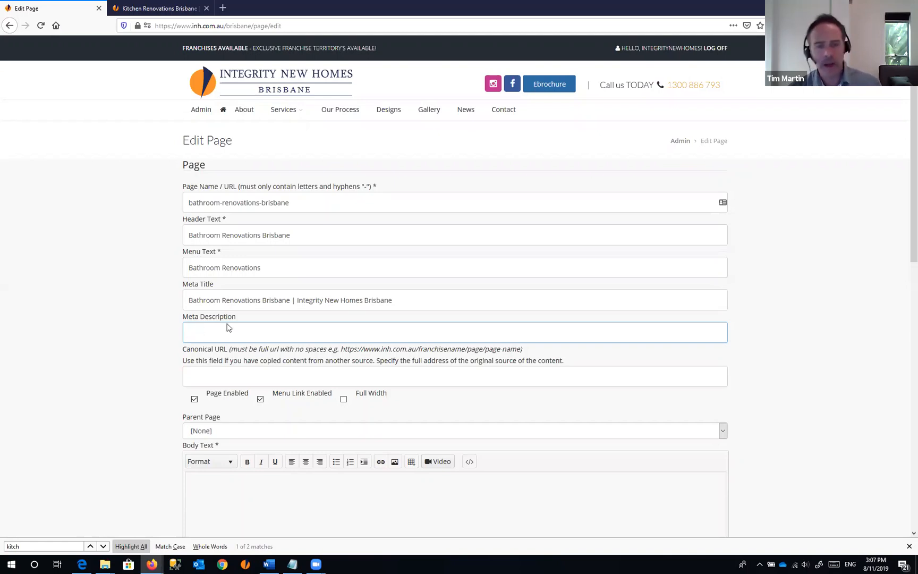
click(127, 328)
scroll(133, 322, down, 3)
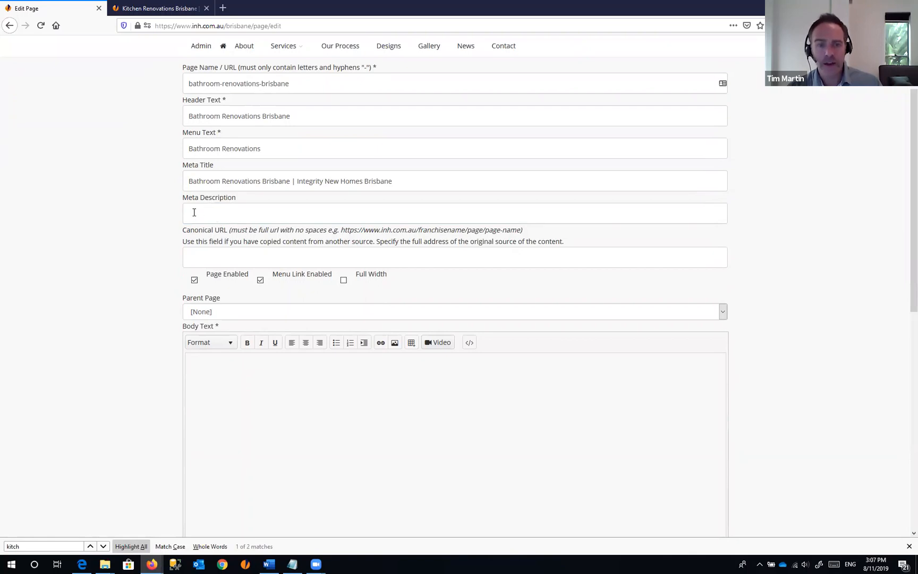
click(228, 213)
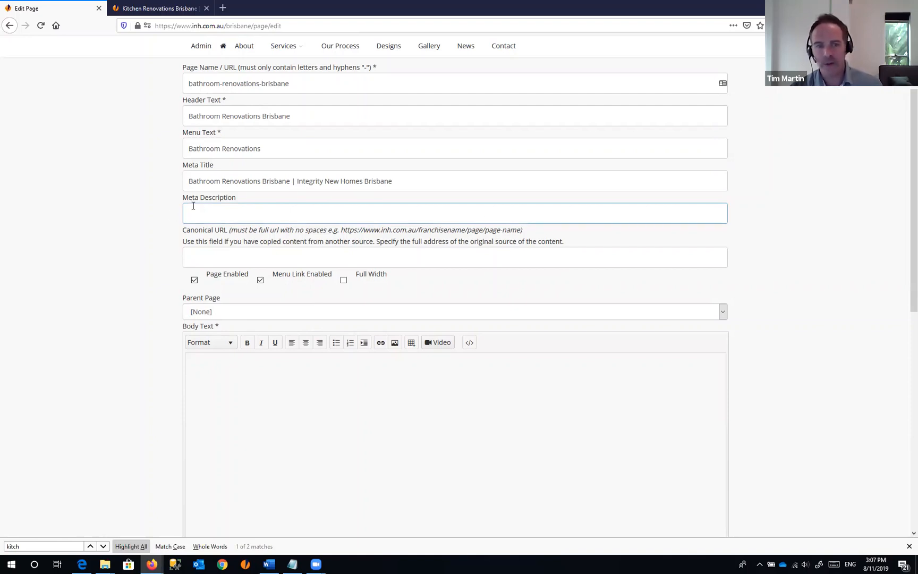
click(215, 256)
drag(182, 230, 230, 230)
click(269, 236)
click(227, 255)
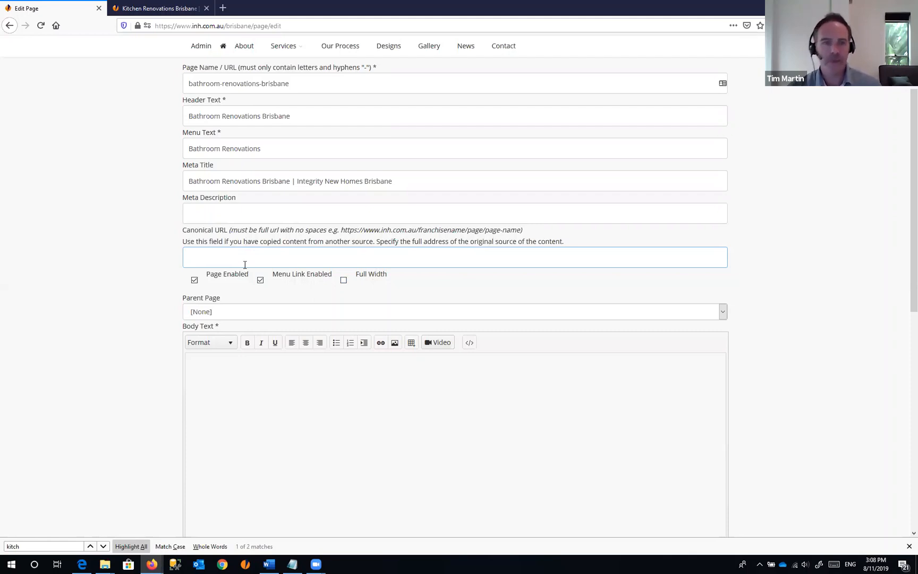
click(176, 5)
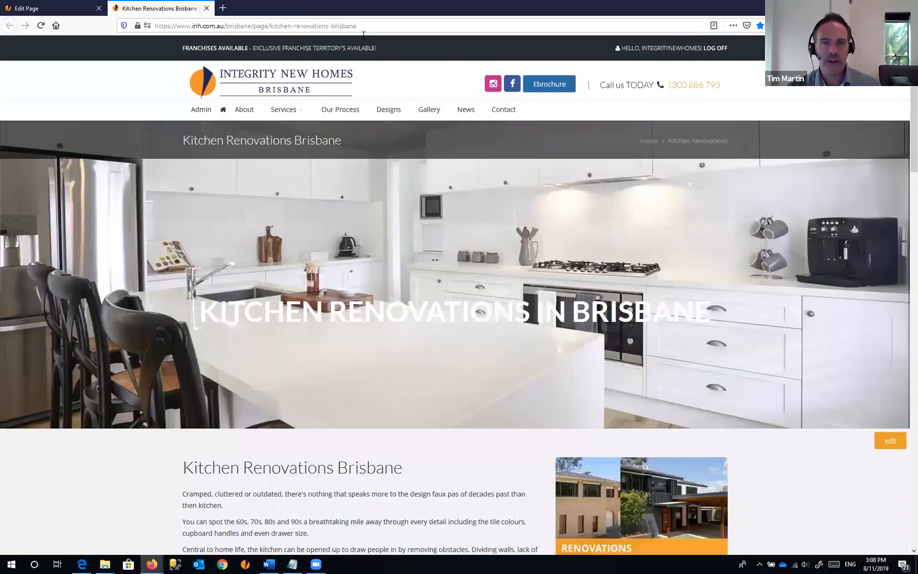
click(372, 27)
key(ctrl+c)
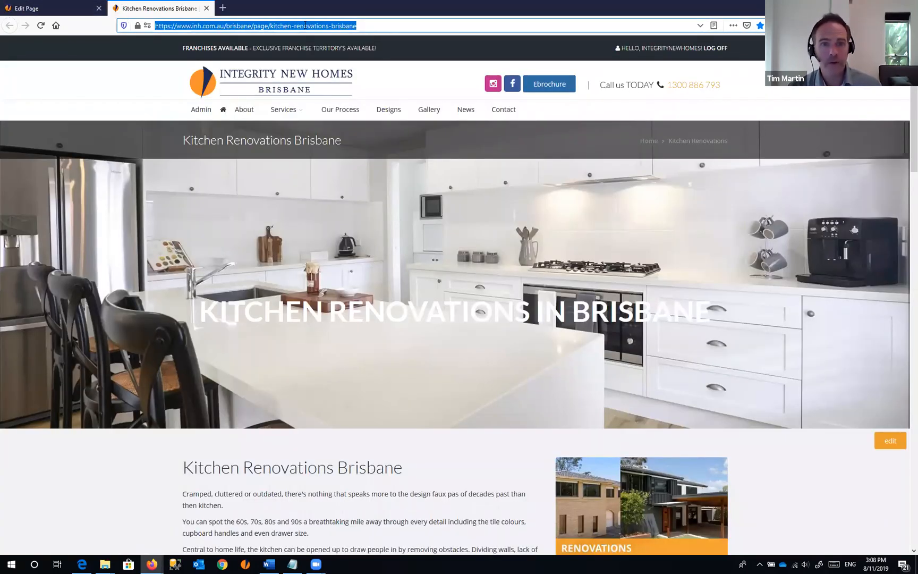
click(271, 25)
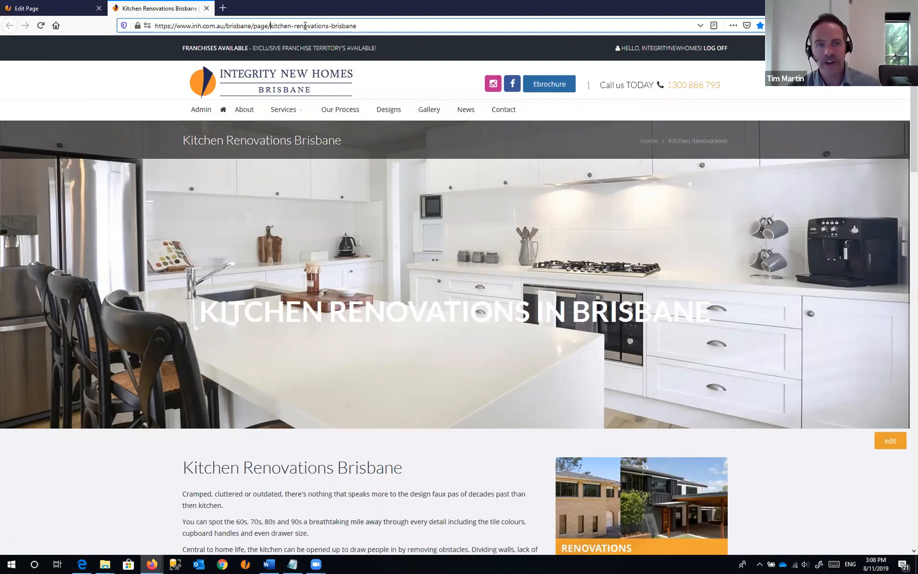
drag(305, 26, 357, 23)
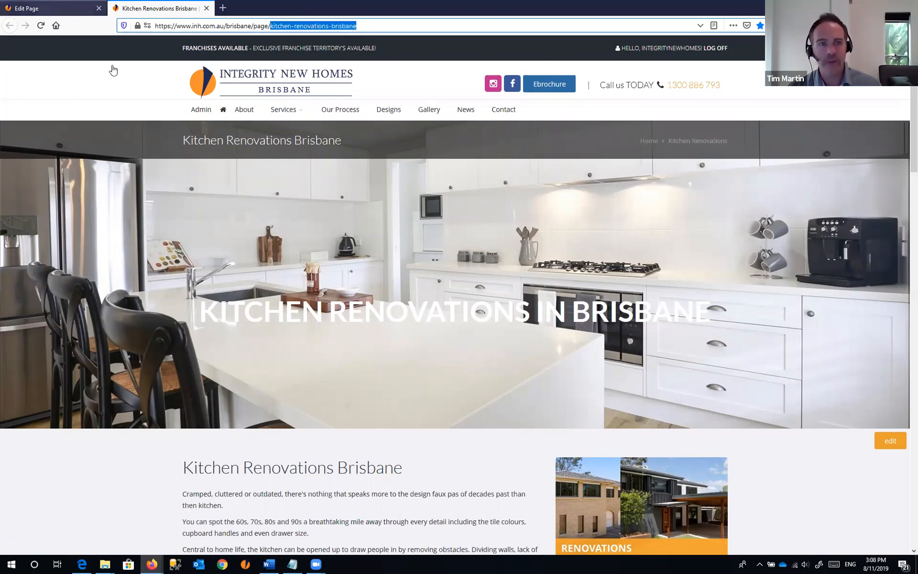
key(ctrl+Page_Up)
click(222, 262)
key(ctrl+v)
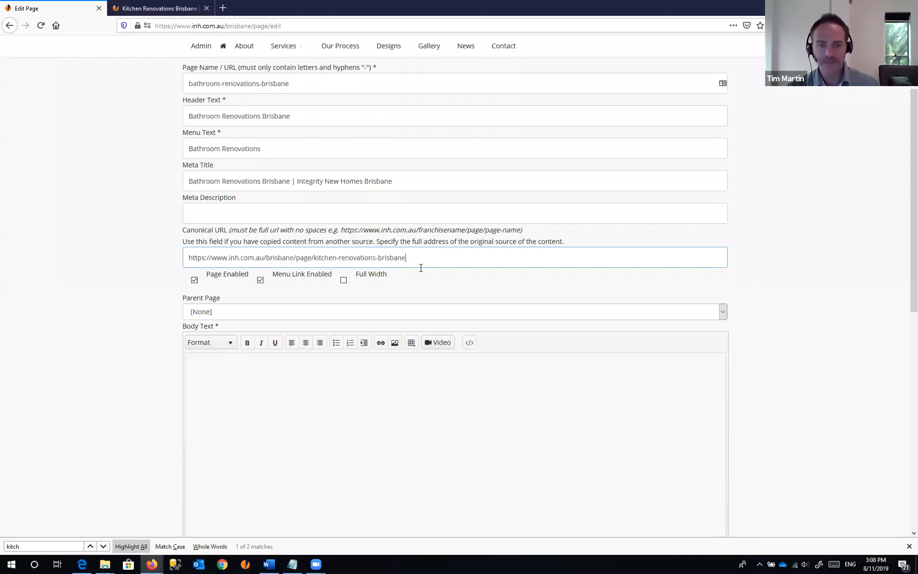
click(504, 237)
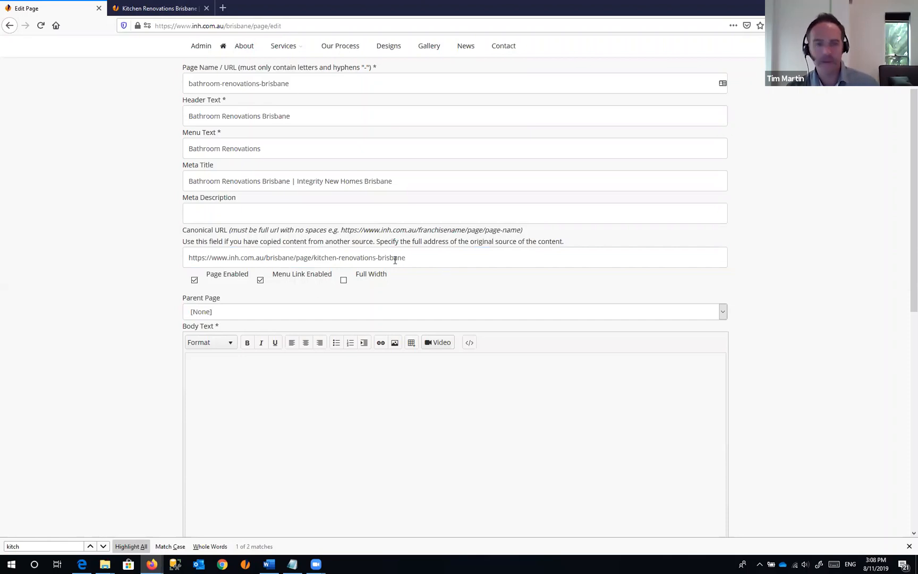
- Write 'Bathroom Renovations.' in the Body Text editor and save the new page
click(275, 371)
scroll(453, 222, down, 1)
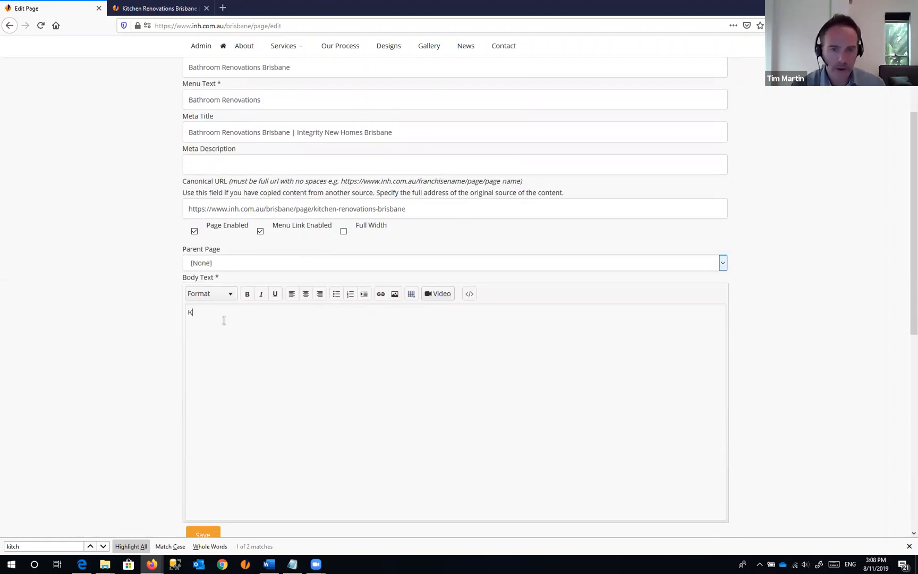
text(Bathroom )
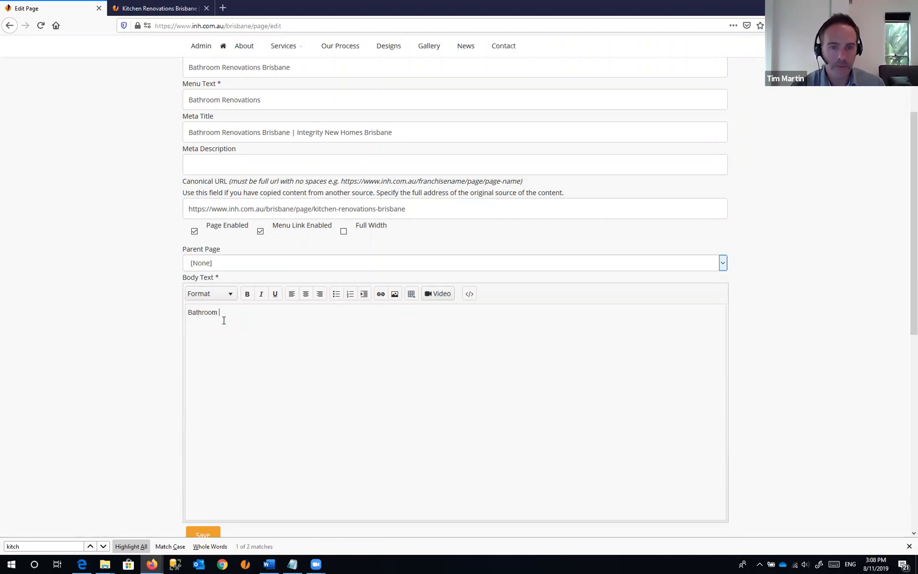
text(Renovations.)
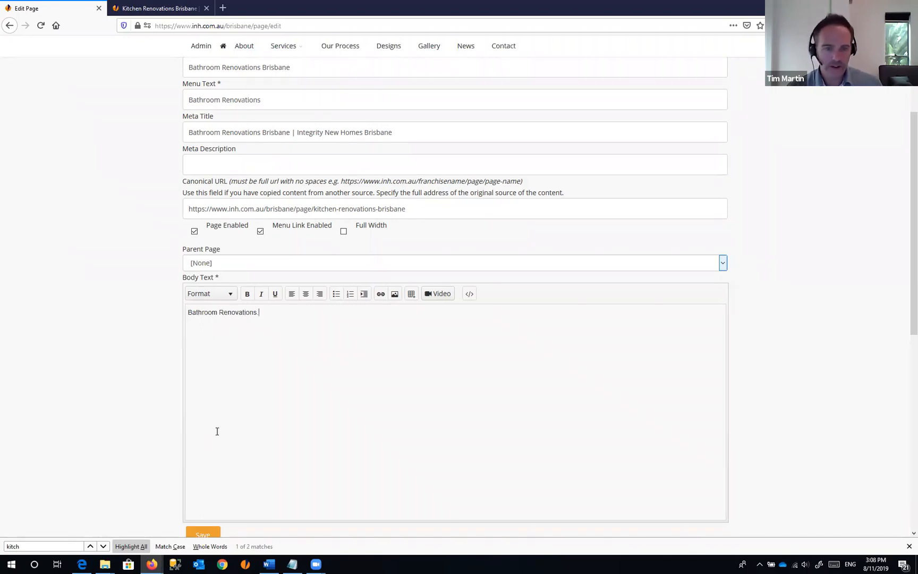
scroll(229, 365, down, 2)
scroll(229, 365, up, 3)
scroll(230, 366, up, 3)
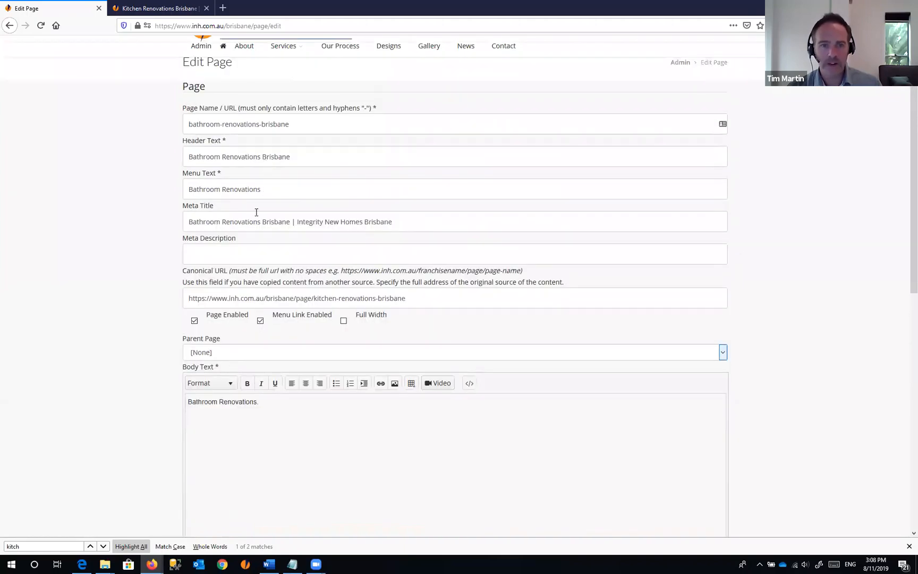
scroll(284, 344, down, 5)
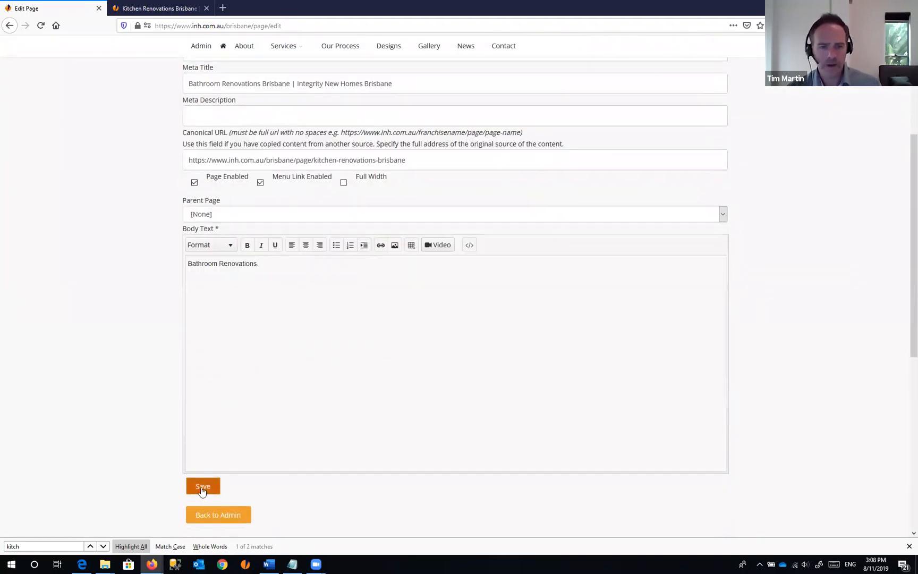
click(202, 487)
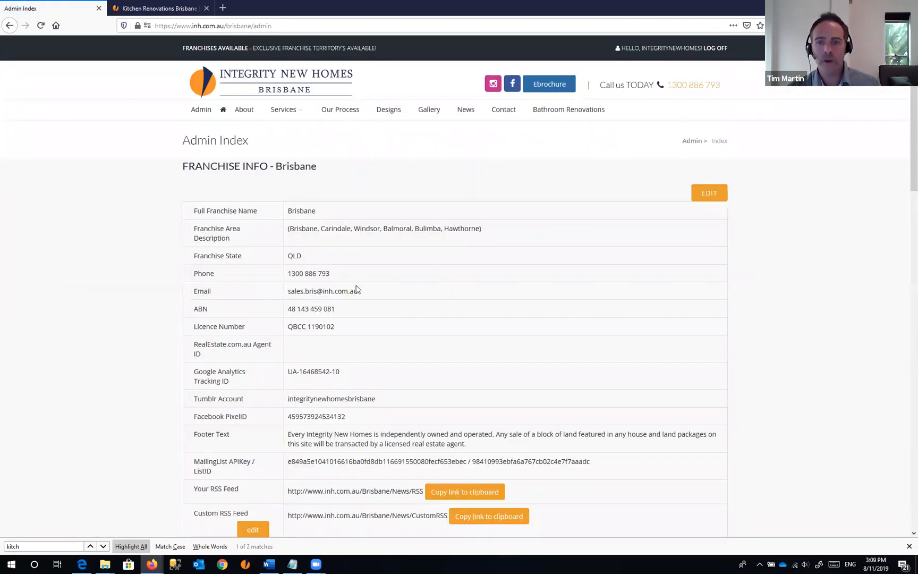
scroll(356, 285, down, 10)
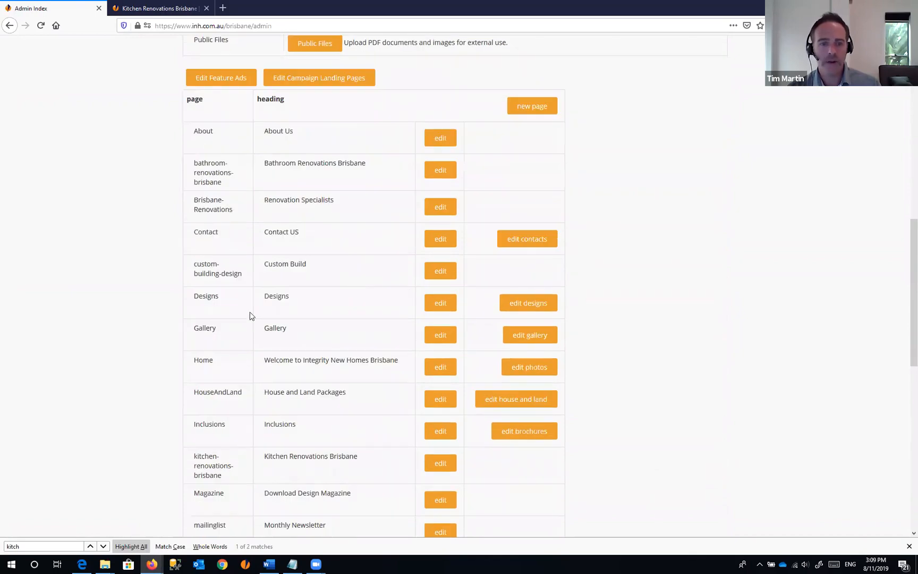
scroll(476, 291, up, 4)
scroll(522, 292, up, 8)
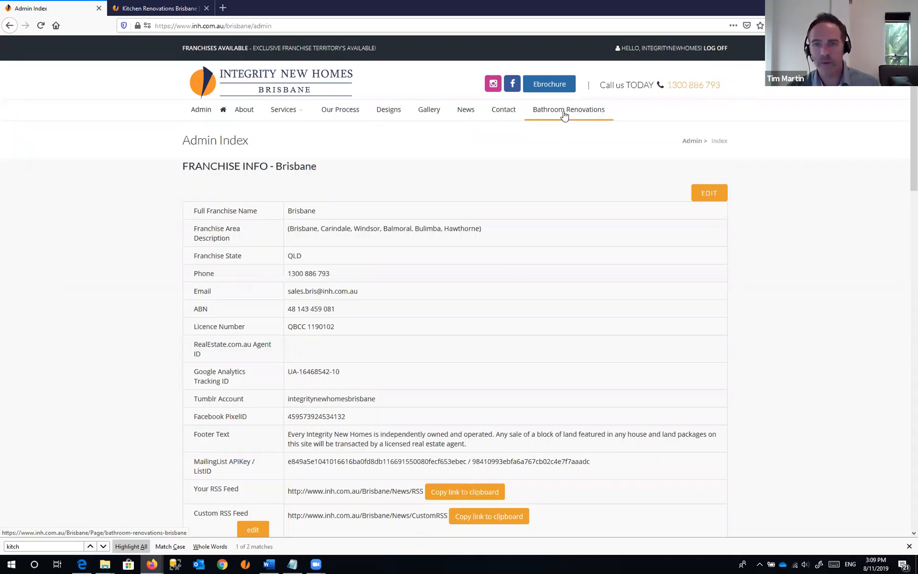
click(565, 110)
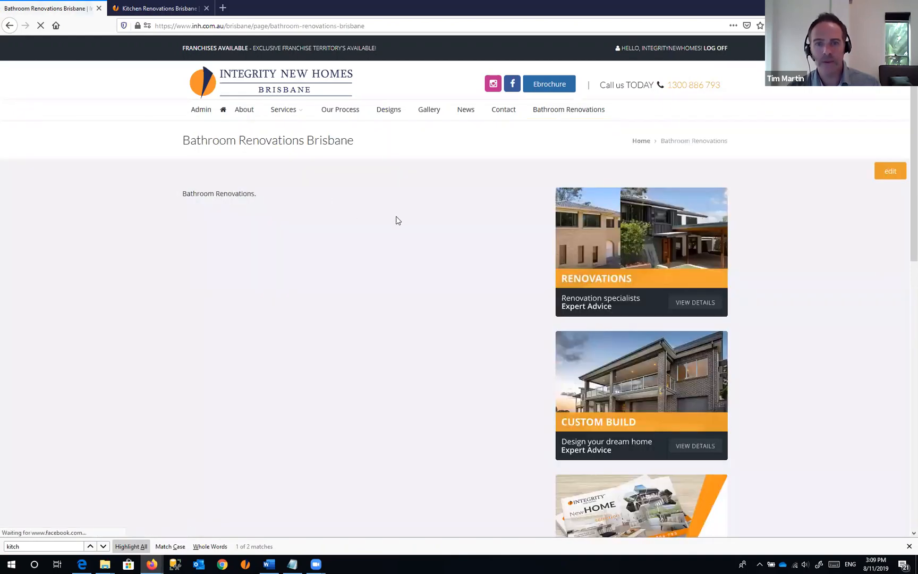
scroll(387, 234, down, 7)
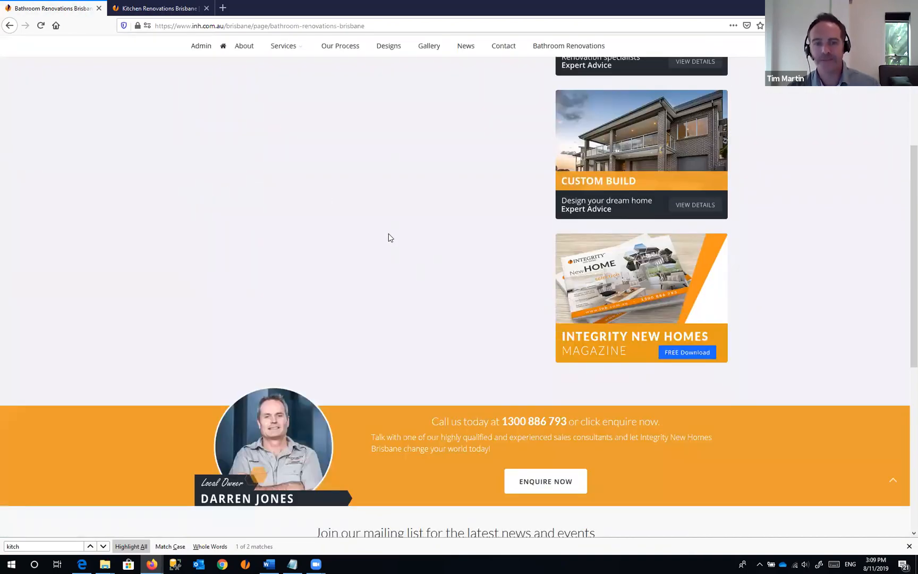
scroll(388, 234, up, 2)
scroll(388, 238, up, 5)
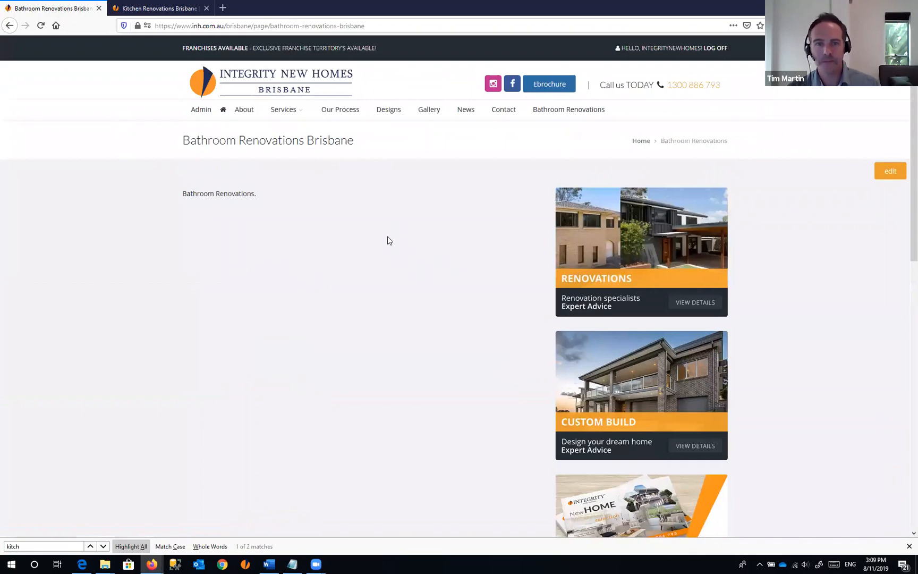
click(201, 113)
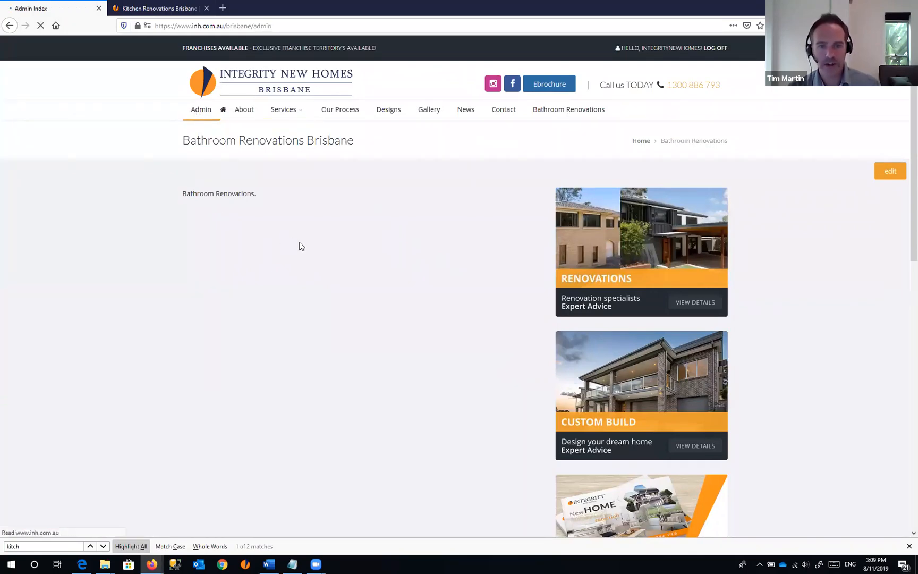
- Find the bathroom-renovations-brisbane row by searching 'bathroom' and open it for editing
scroll(177, 271, down, 2)
scroll(176, 278, down, 8)
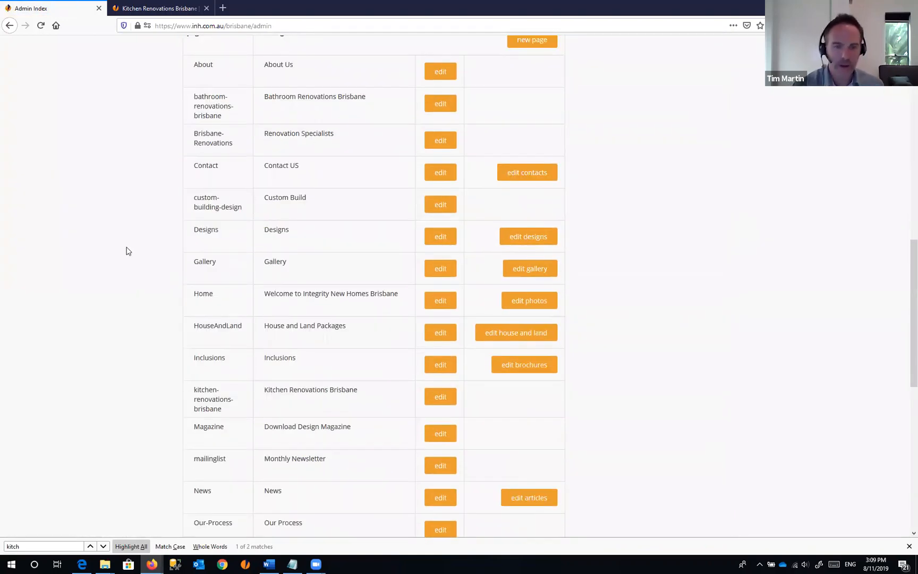
key(ctrl+f)
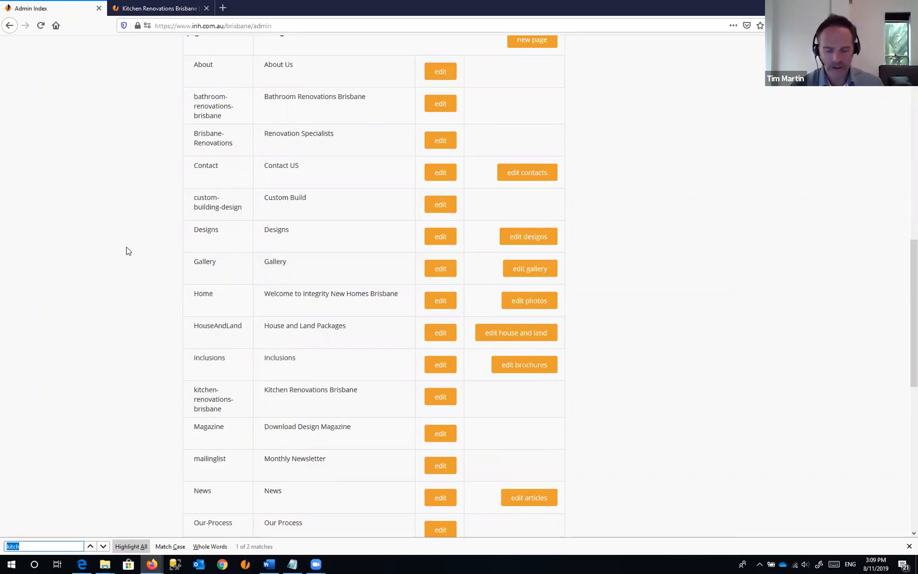
text(bathr)
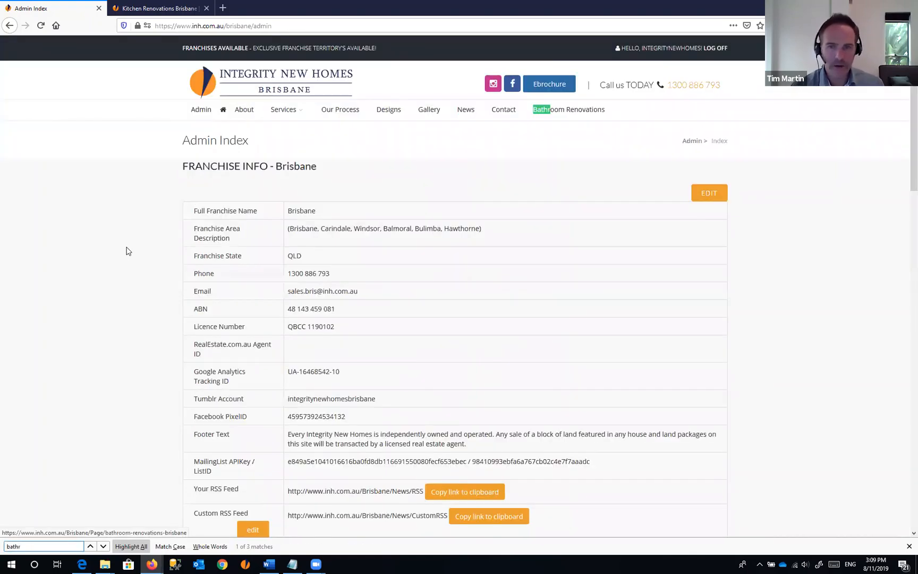
text(oom)
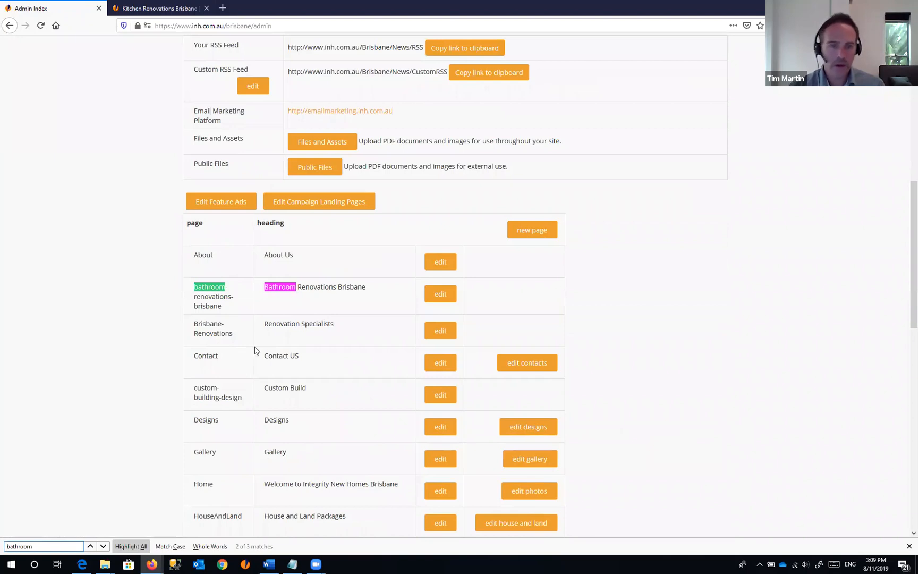
drag(194, 288, 227, 305)
click(265, 307)
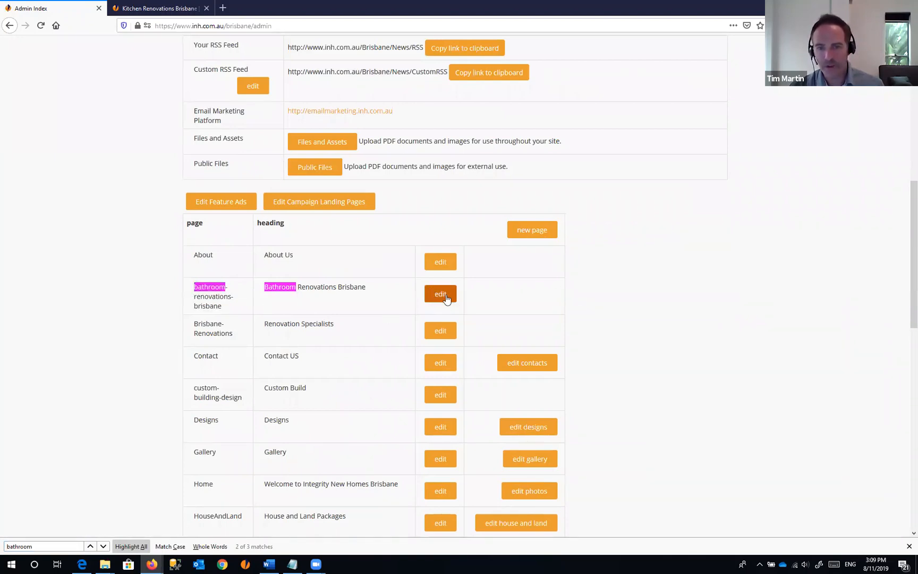
click(445, 297)
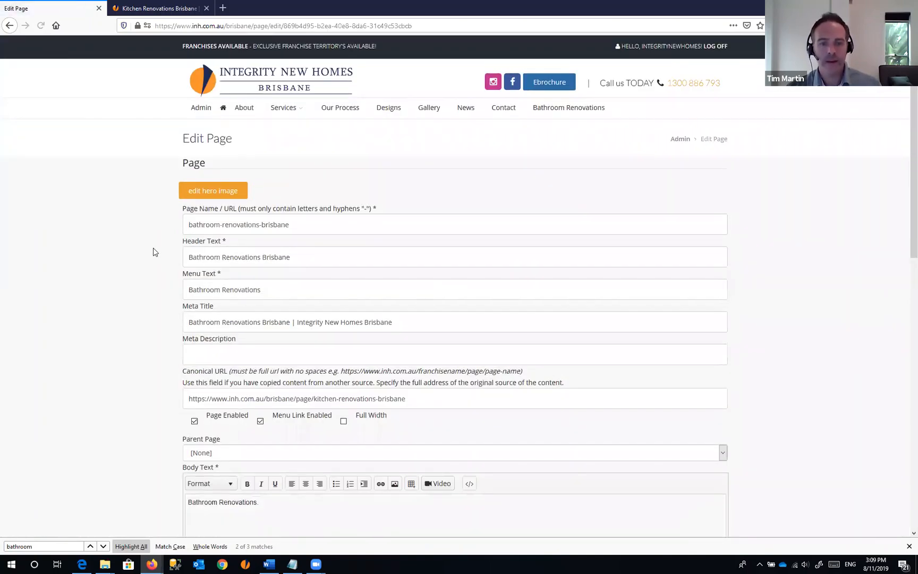
- Untick Page Enabled, save the page as disabled, and return to its edit form
scroll(153, 248, down, 3)
scroll(146, 310, down, 1)
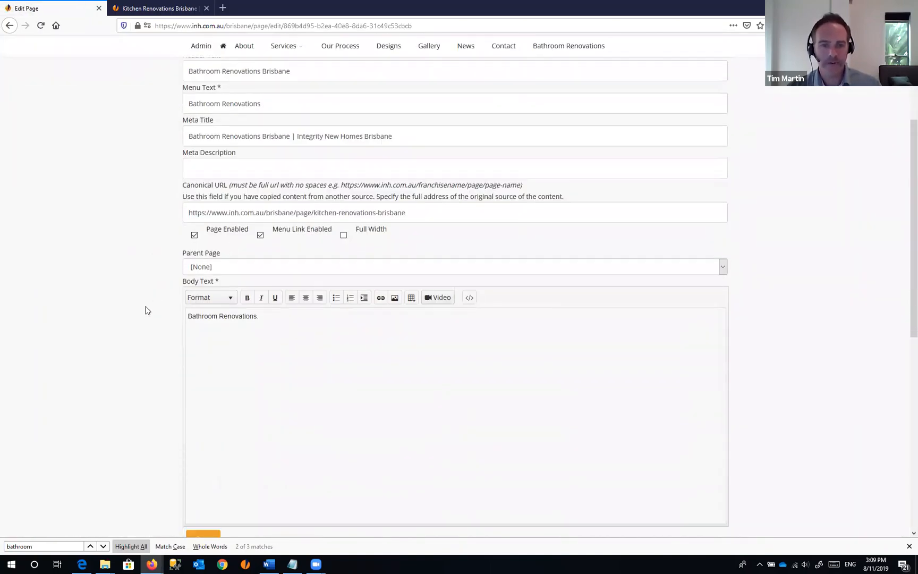
scroll(130, 273, up, 1)
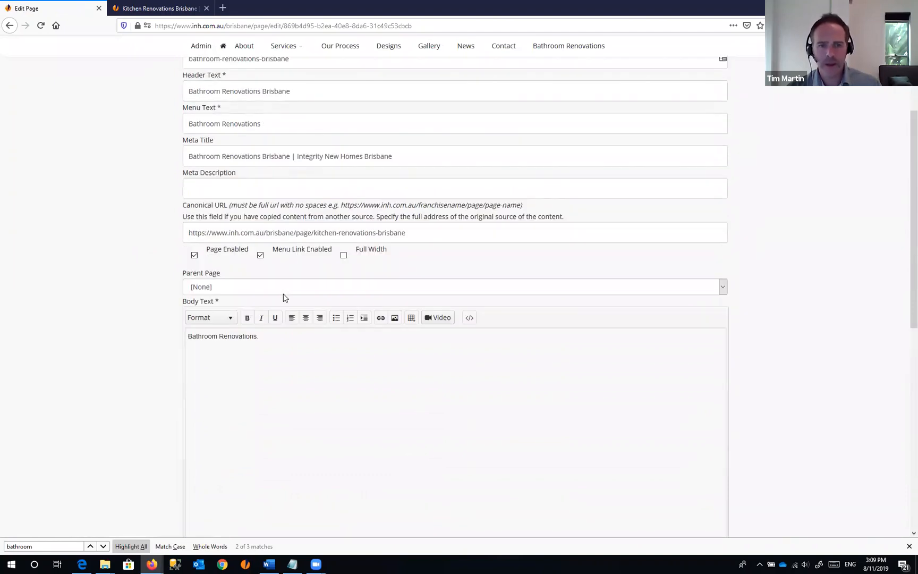
click(194, 256)
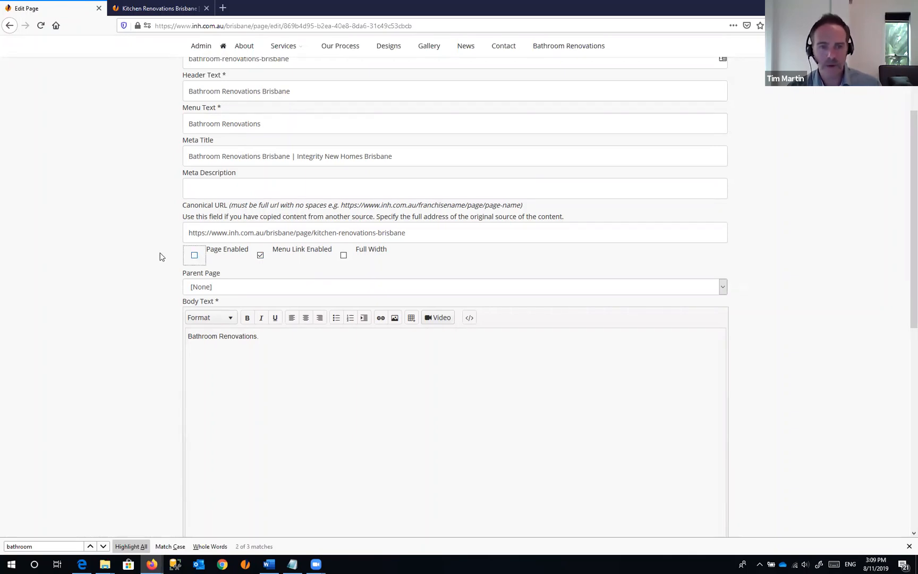
scroll(181, 271, down, 5)
click(204, 319)
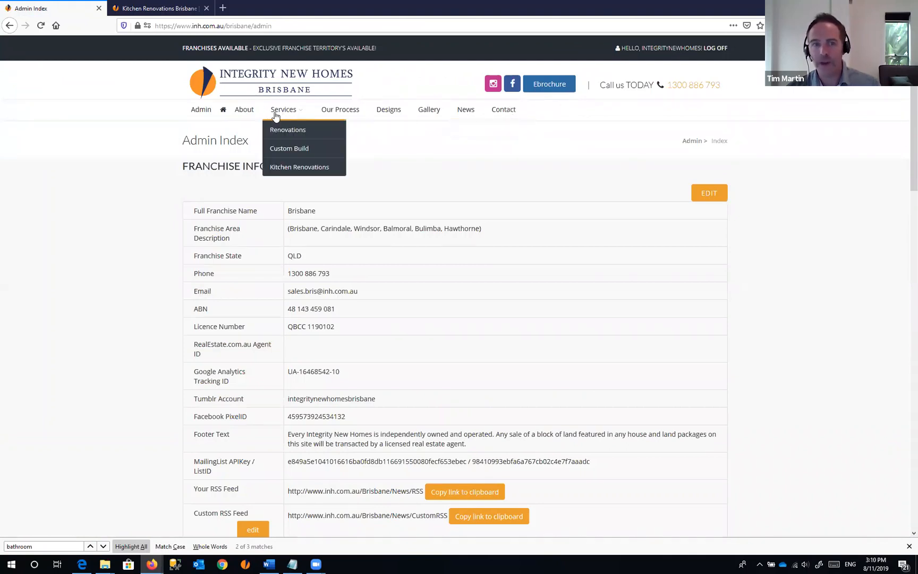
click(10, 28)
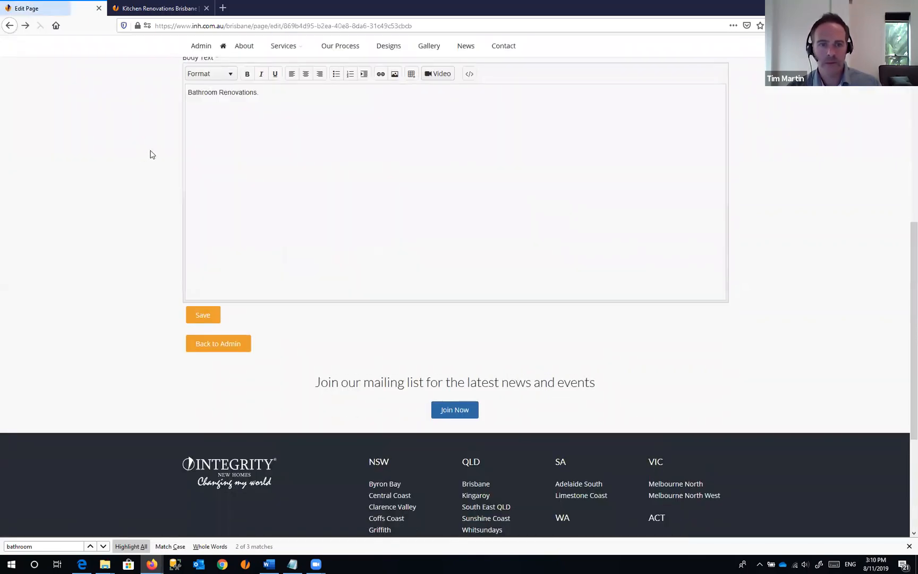
- Re-enable the page, save it without its menu link, then re-tick Menu Link Enabled
scroll(150, 154, up, 3)
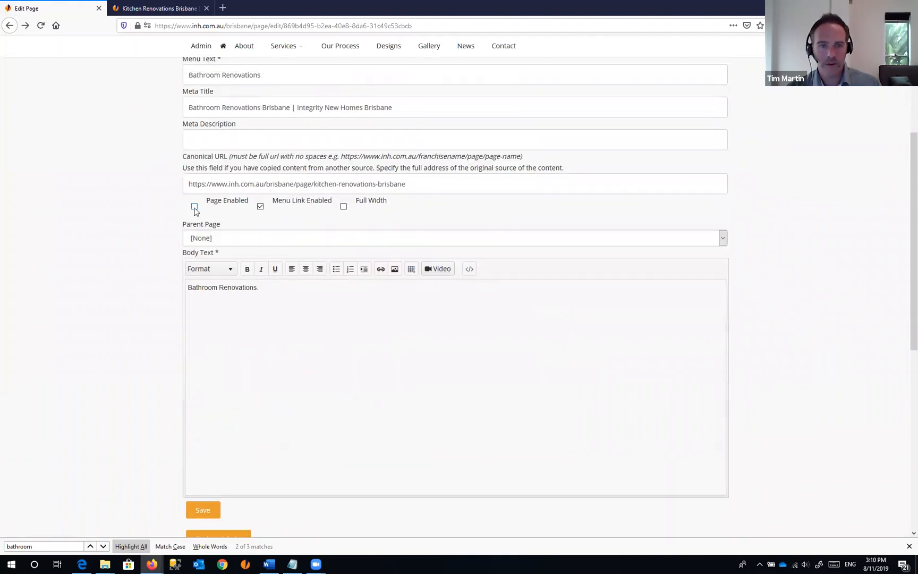
click(194, 206)
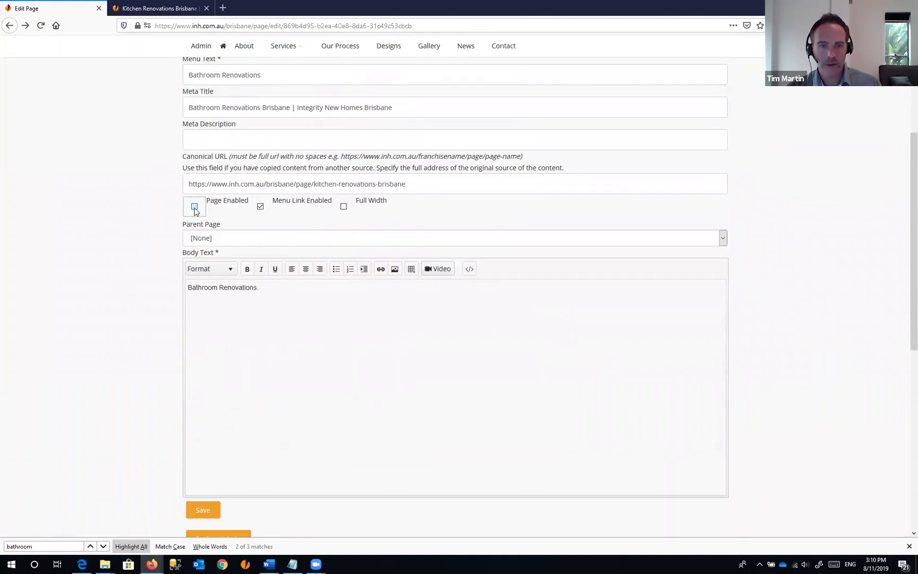
click(260, 207)
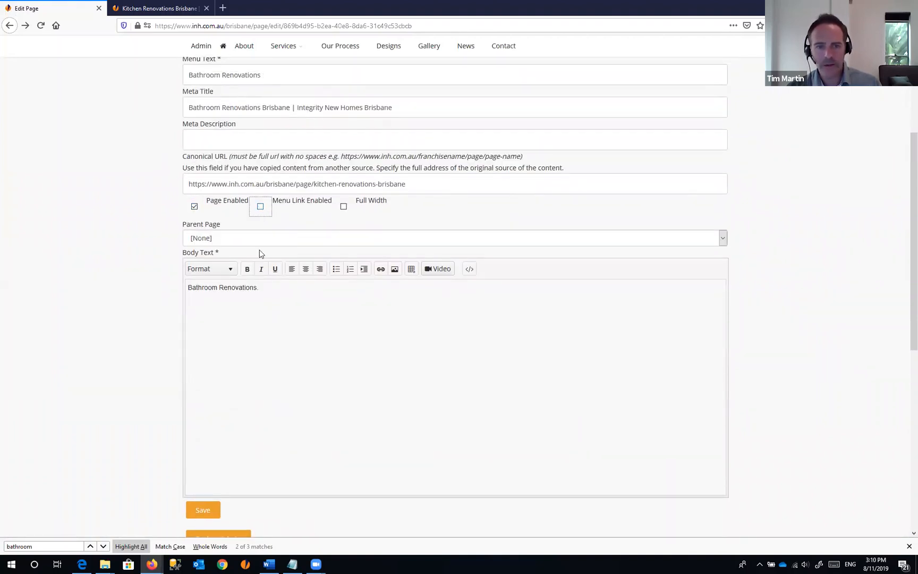
click(203, 510)
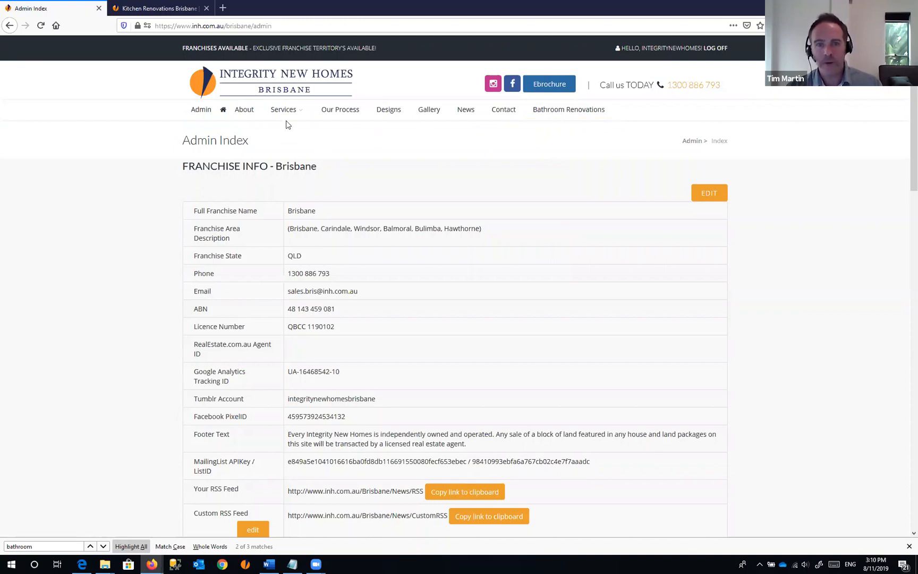
mouse_move(283, 110)
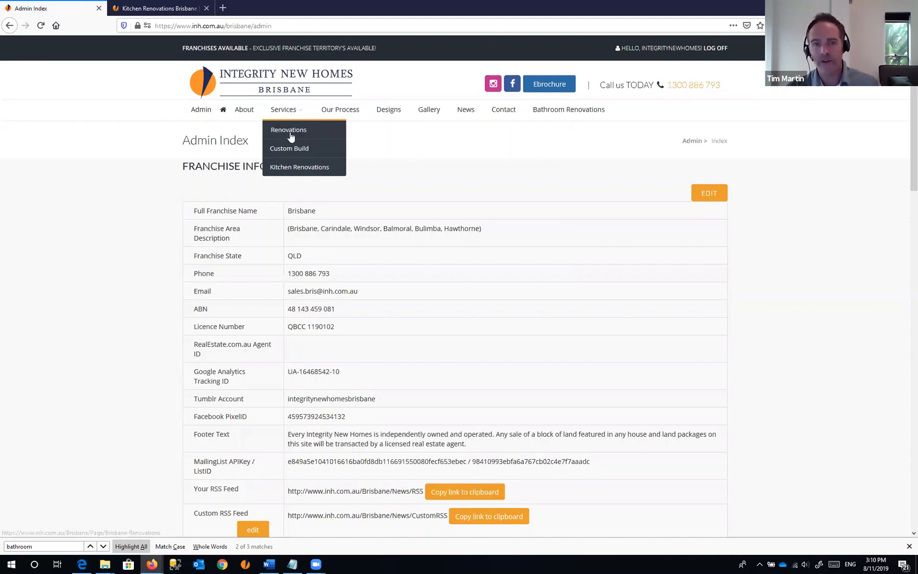
click(9, 26)
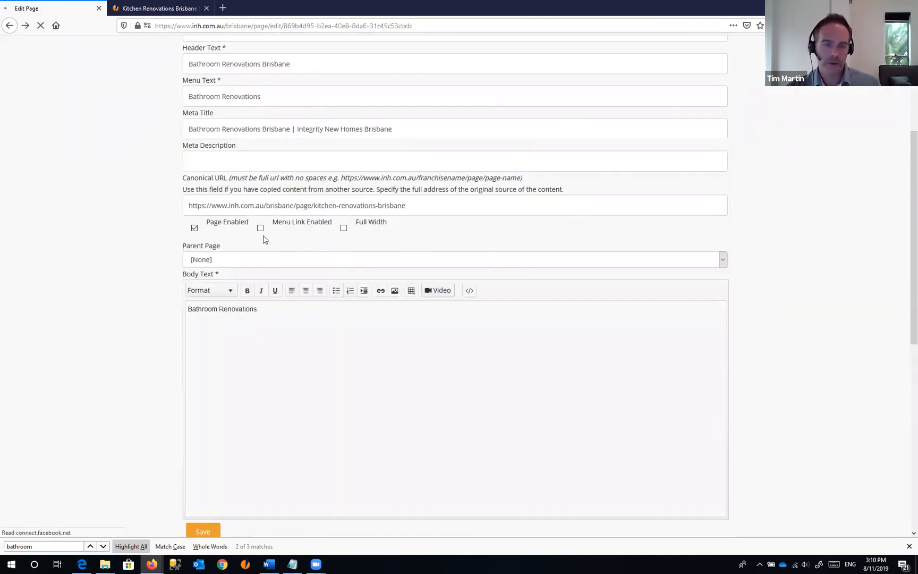
click(262, 210)
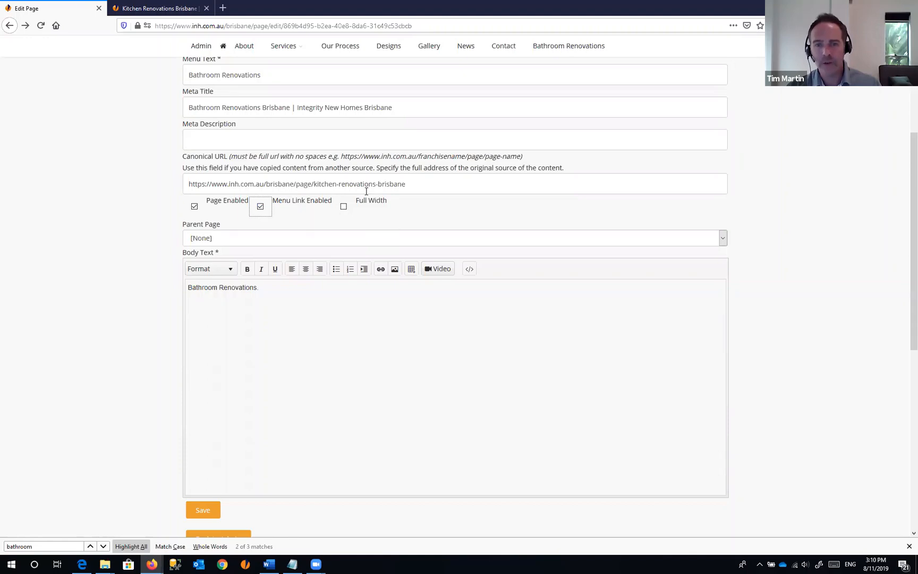
- Reload the live Kitchen Renovations page
click(176, 8)
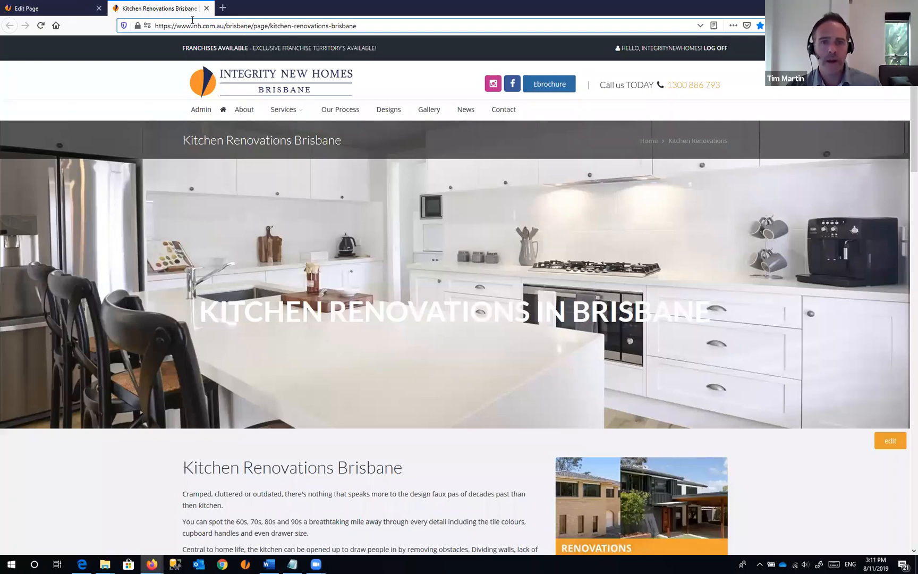
click(359, 27)
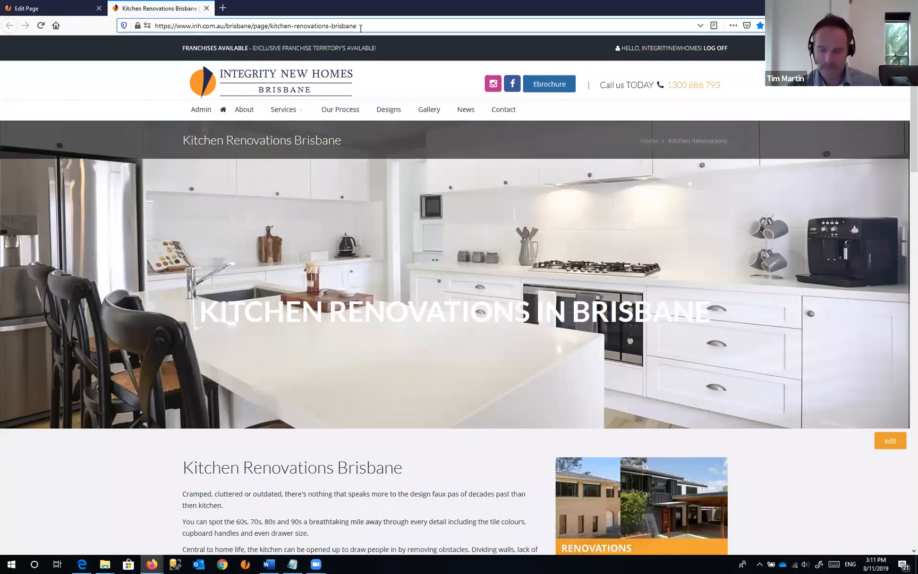
key(Return)
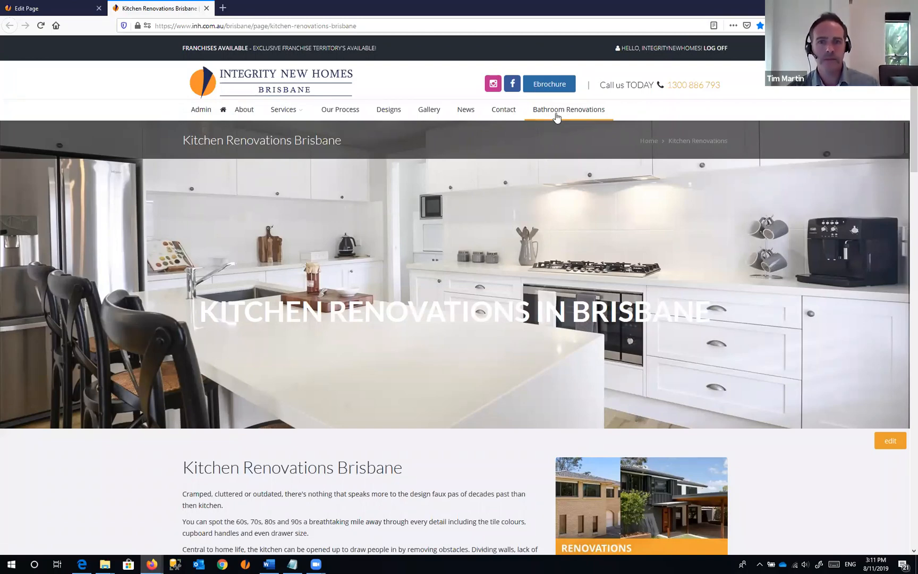
- Save the page with its menu link restored, then open live Bathroom Renovations from the refreshed nav bar
click(42, 10)
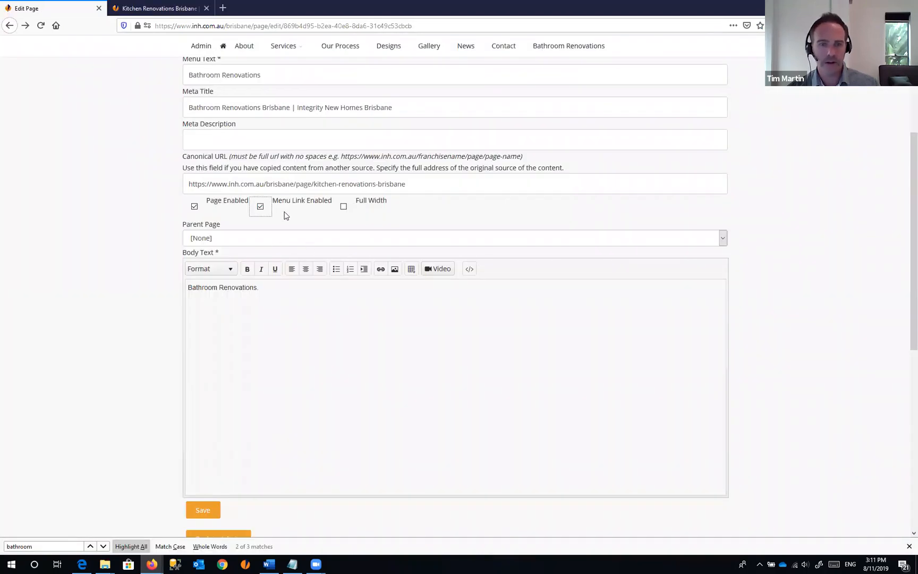
click(202, 511)
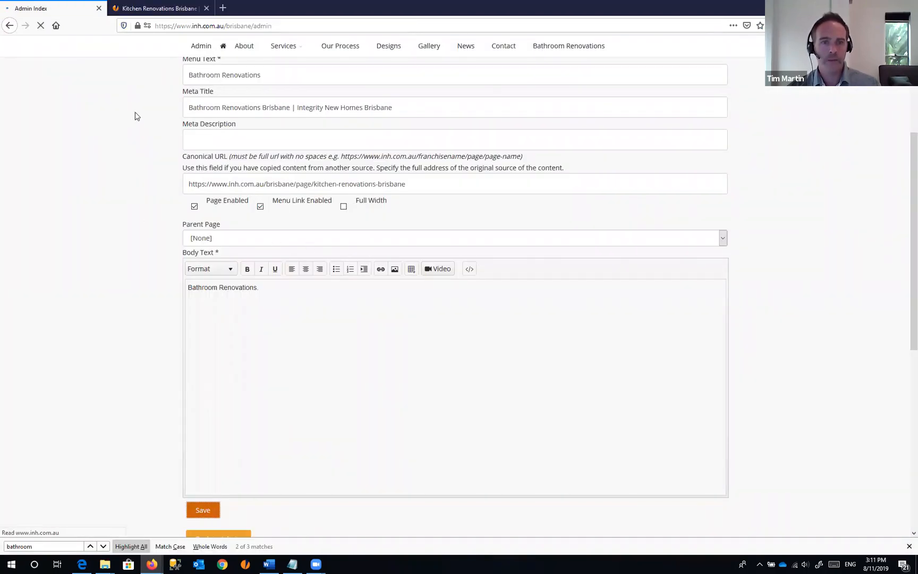
click(568, 110)
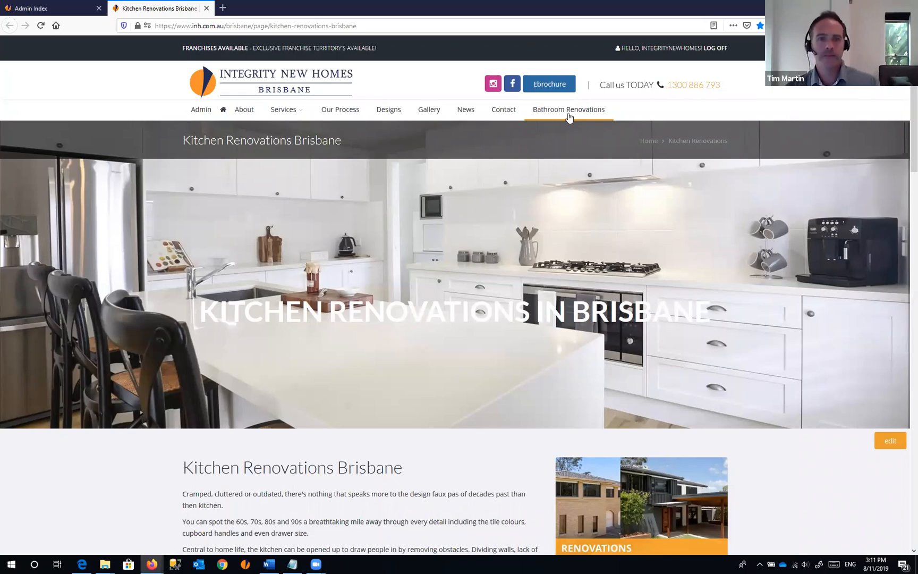
click(576, 109)
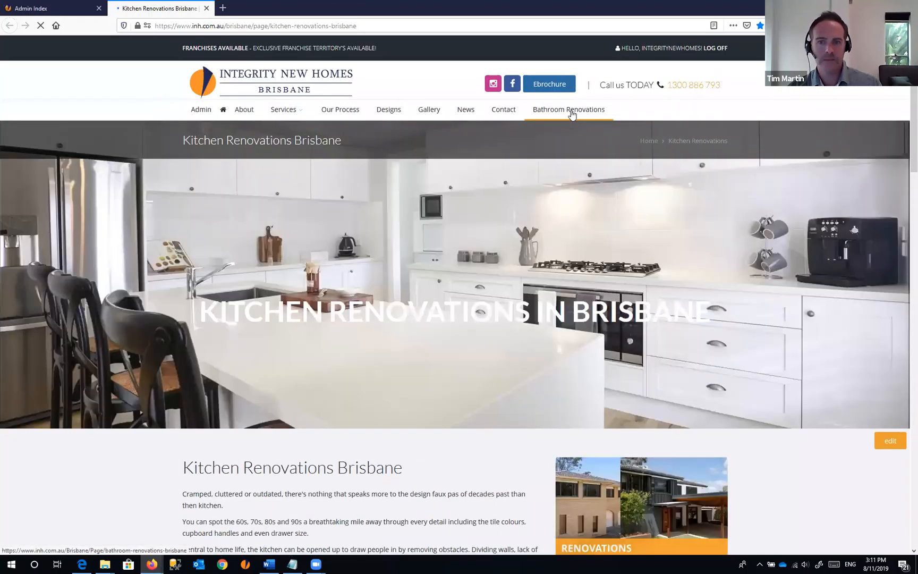
click(572, 113)
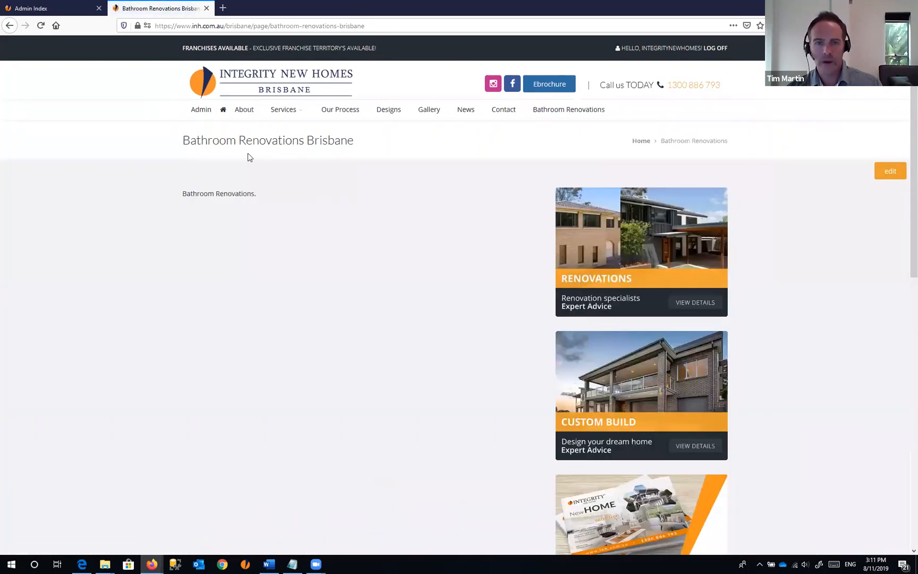
click(60, 8)
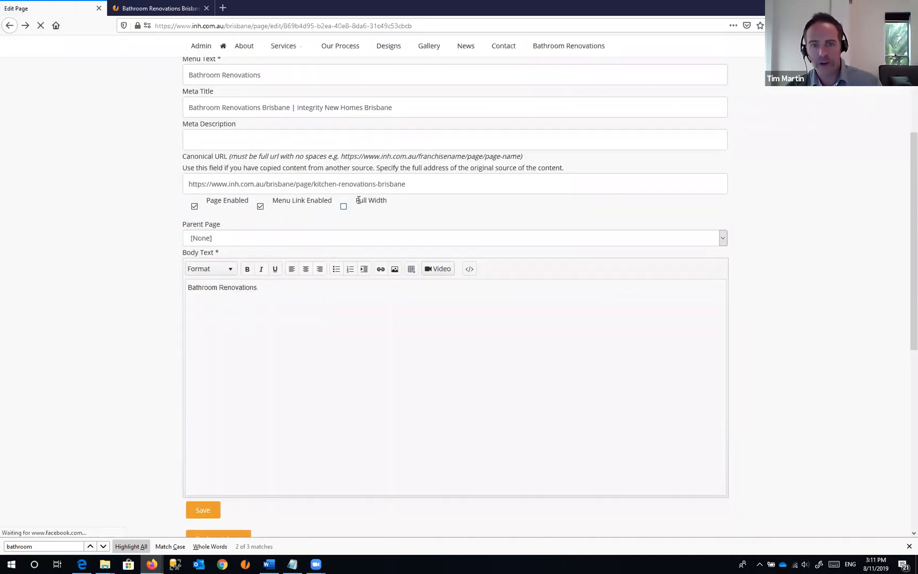
triple_click(394, 203)
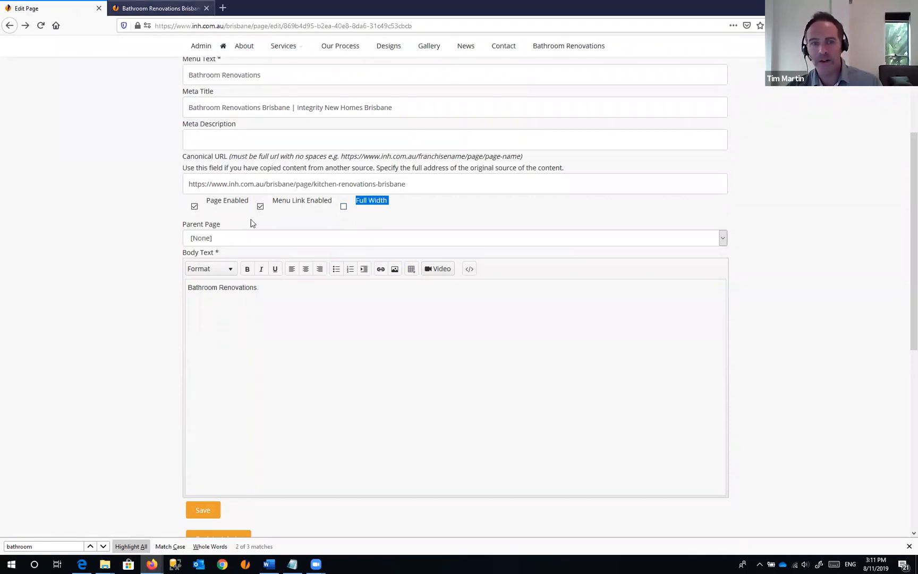
key(ctrl+Tab)
triple_click(527, 194)
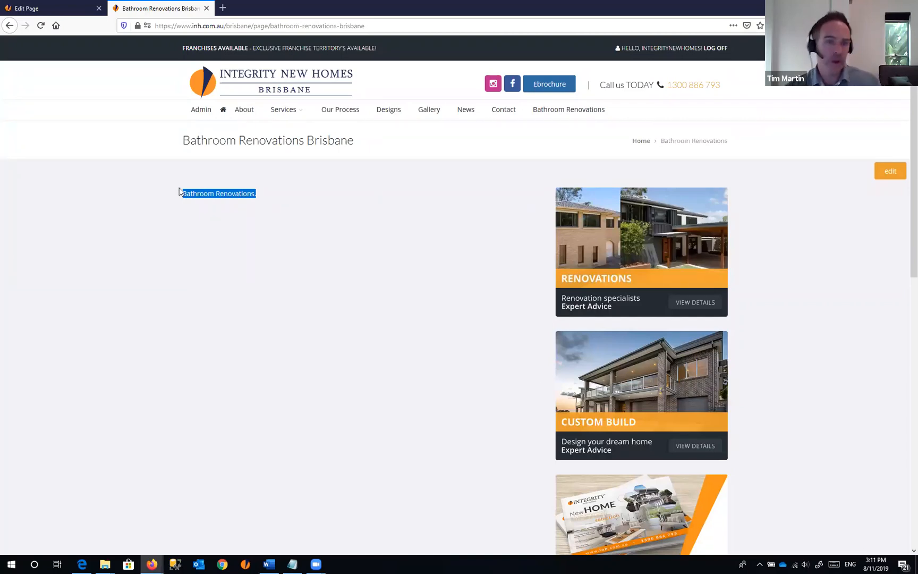
click(602, 249)
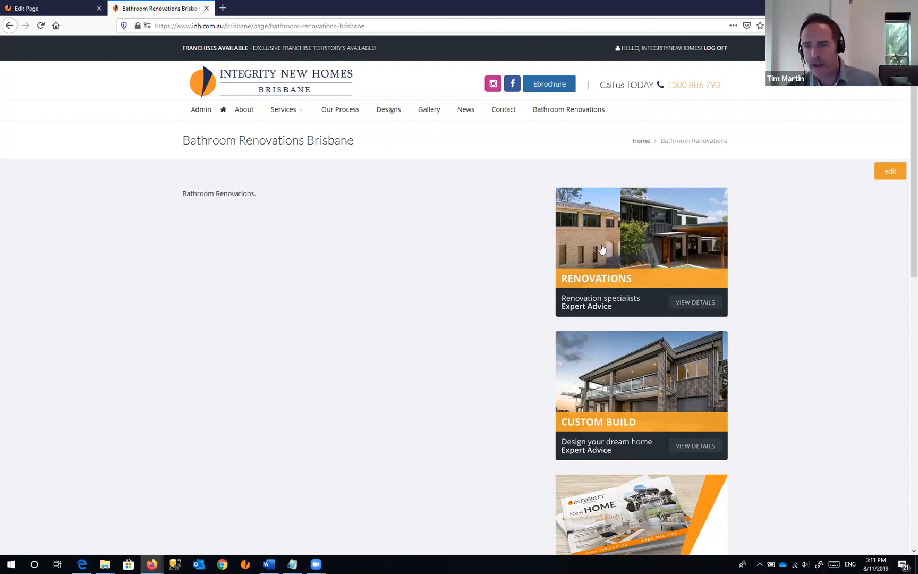
scroll(691, 468, down, 1)
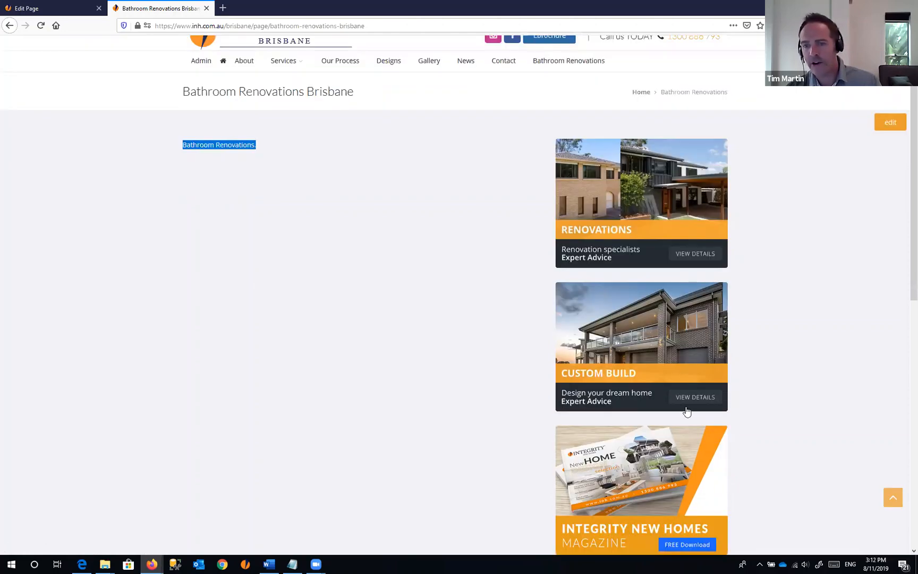
scroll(688, 488, down, 2)
scroll(674, 417, up, 3)
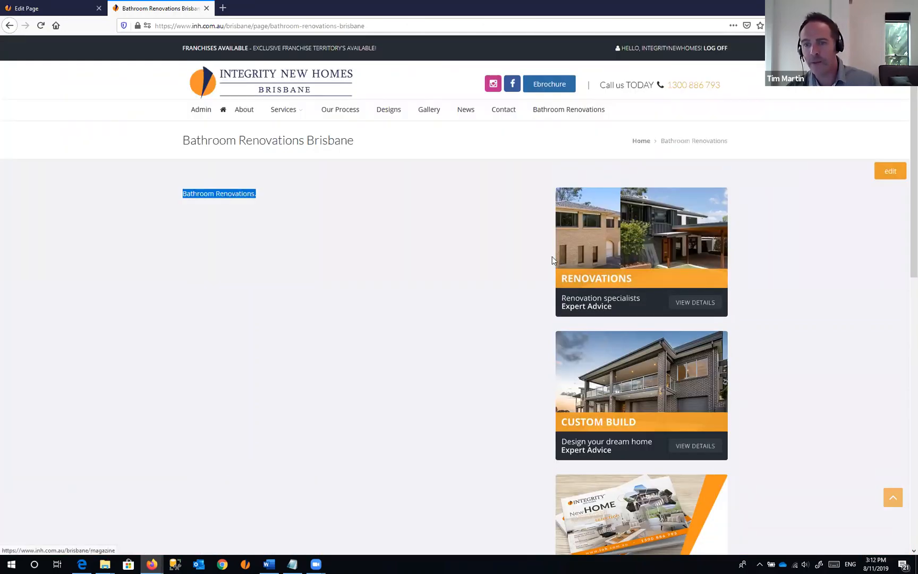
click(236, 202)
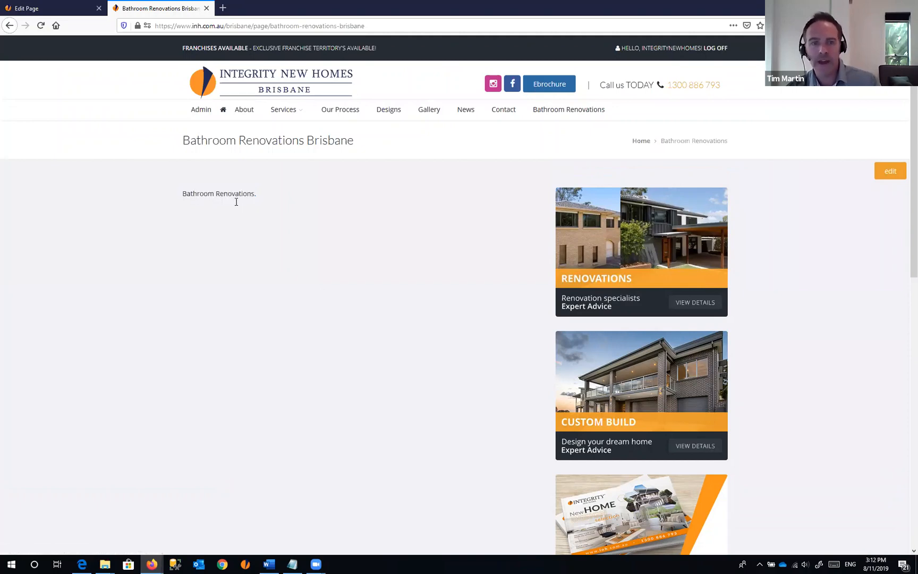
drag(183, 194, 258, 197)
click(275, 200)
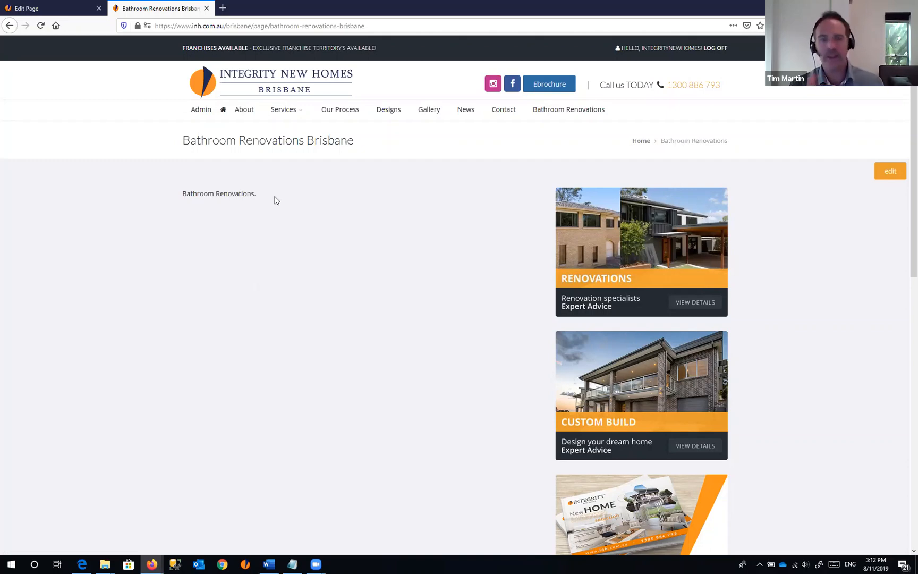
- Turn on Full Width for the Bathroom Renovations page and save it
click(81, 14)
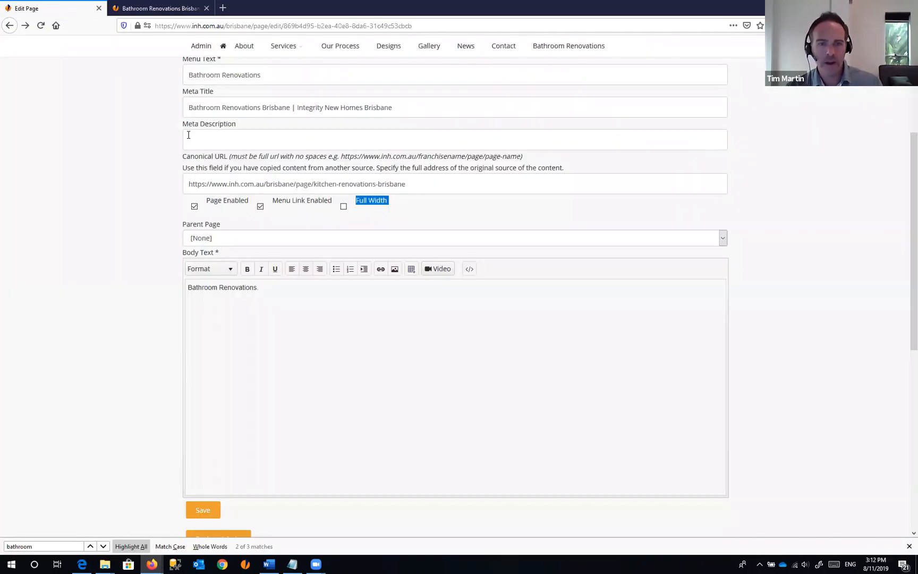
click(344, 208)
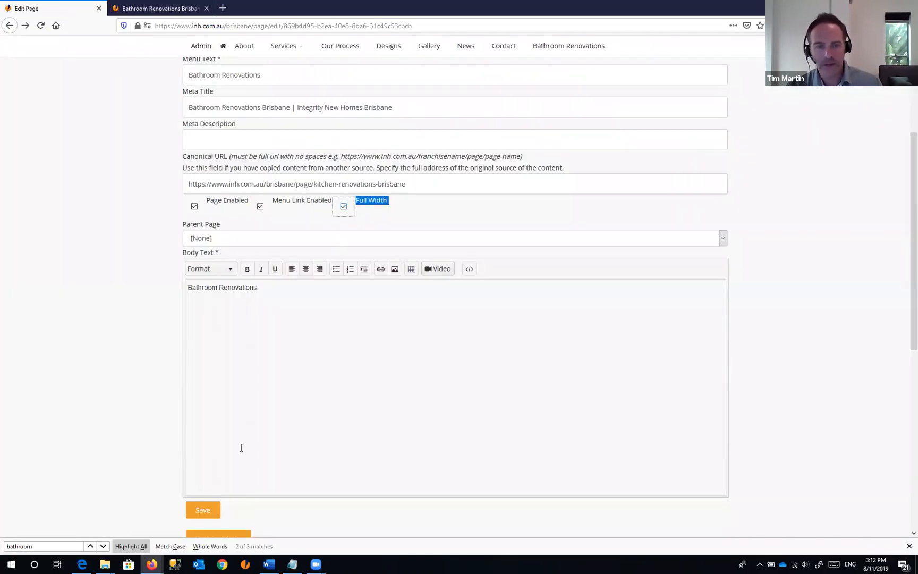
click(206, 514)
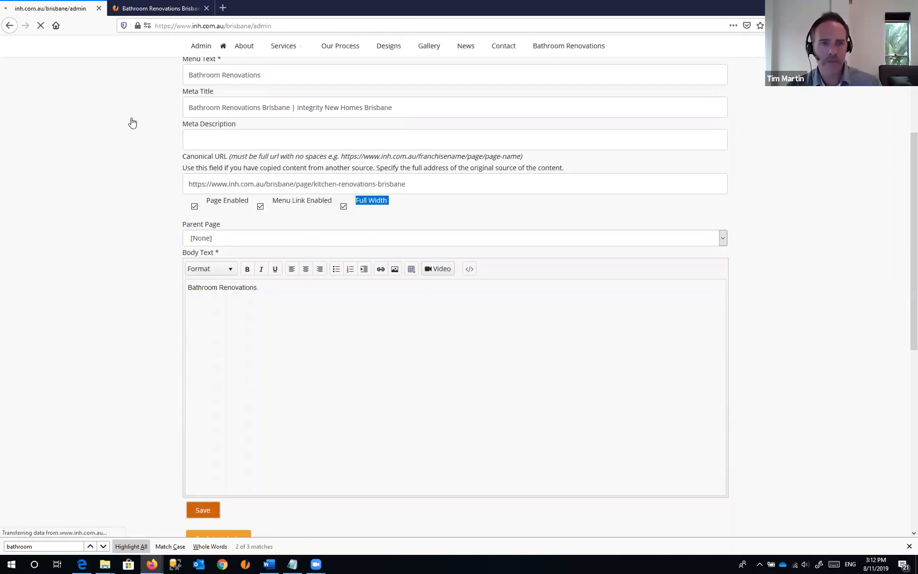
- Reload the live page to check the change, then return to the page's Edit Page form
click(163, 12)
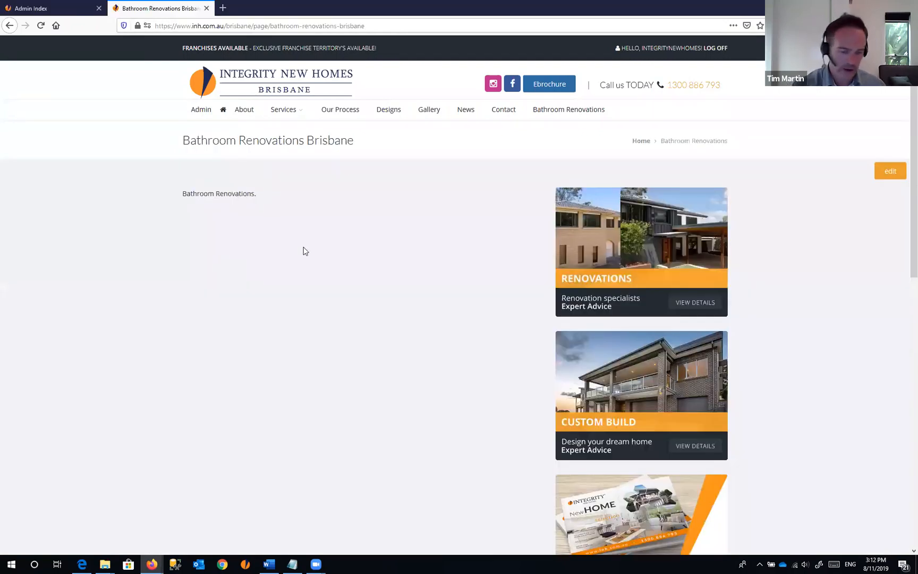
key(F5)
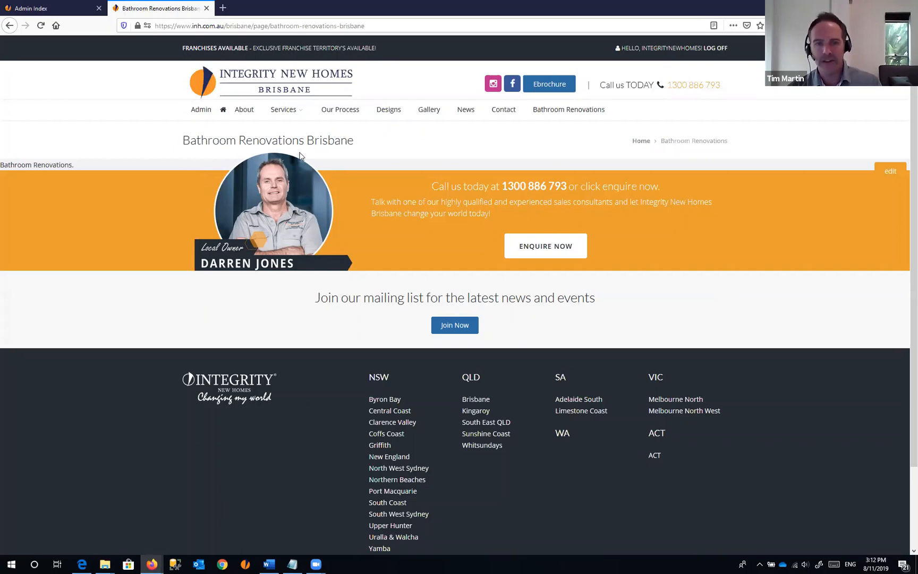
click(45, 10)
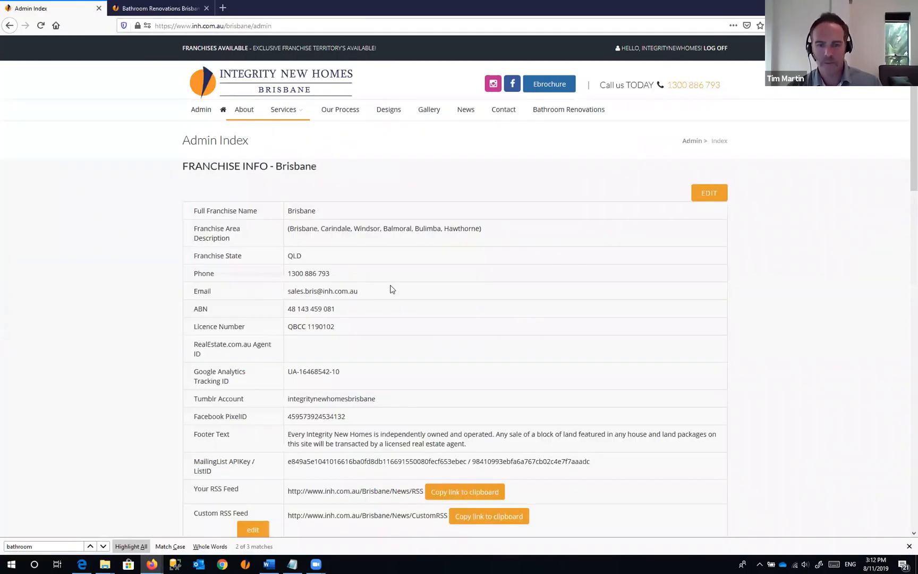
scroll(391, 289, down, 5)
click(9, 25)
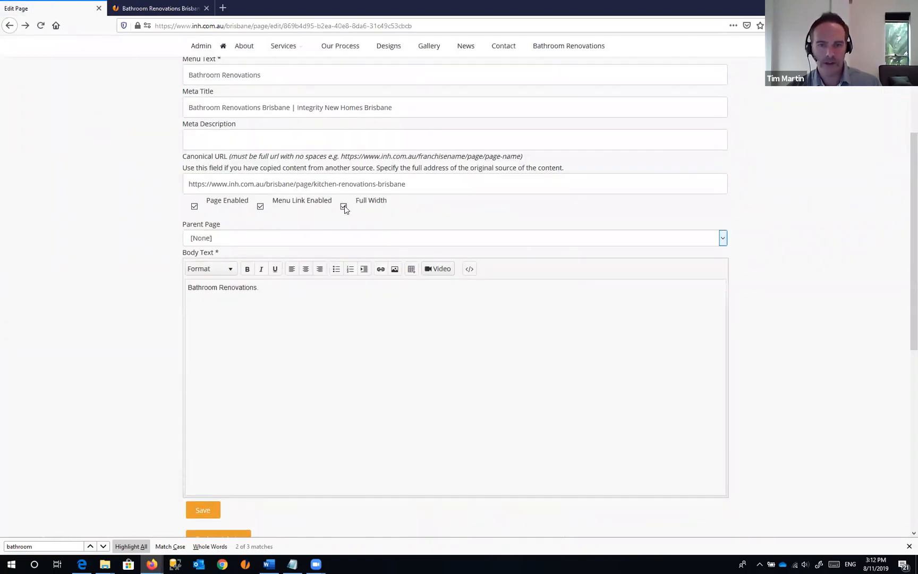
- Uncheck Full Width, save the Bathroom Renovations page, and reopen its edit form
click(344, 206)
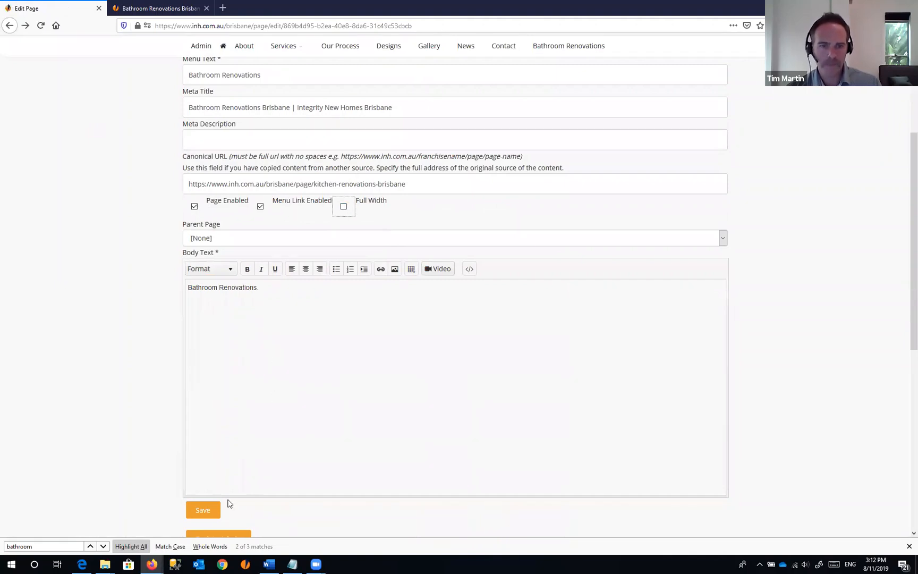
click(215, 511)
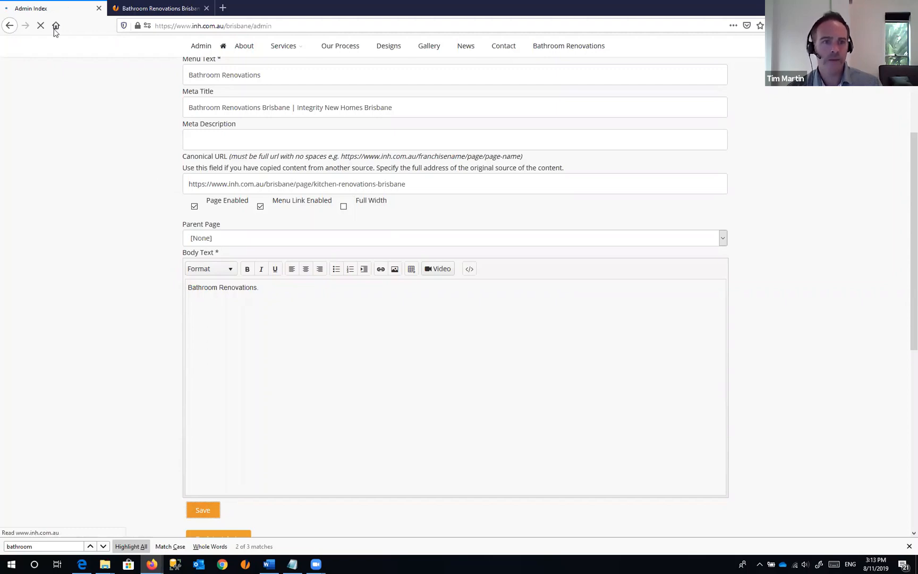
click(9, 26)
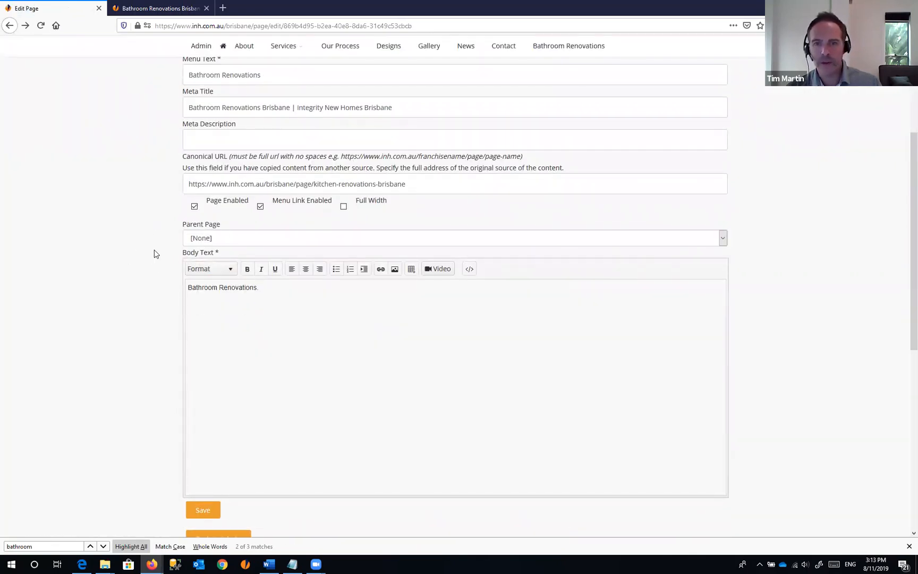
scroll(156, 254, up, 1)
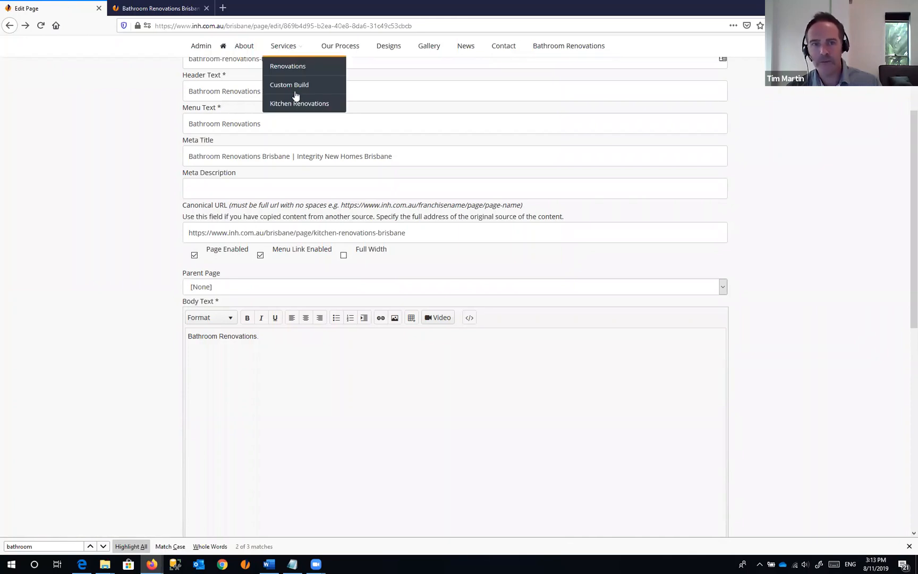
- Set Parent Page to Services, save, confirm it under the Services menu, and return to the form
click(723, 288)
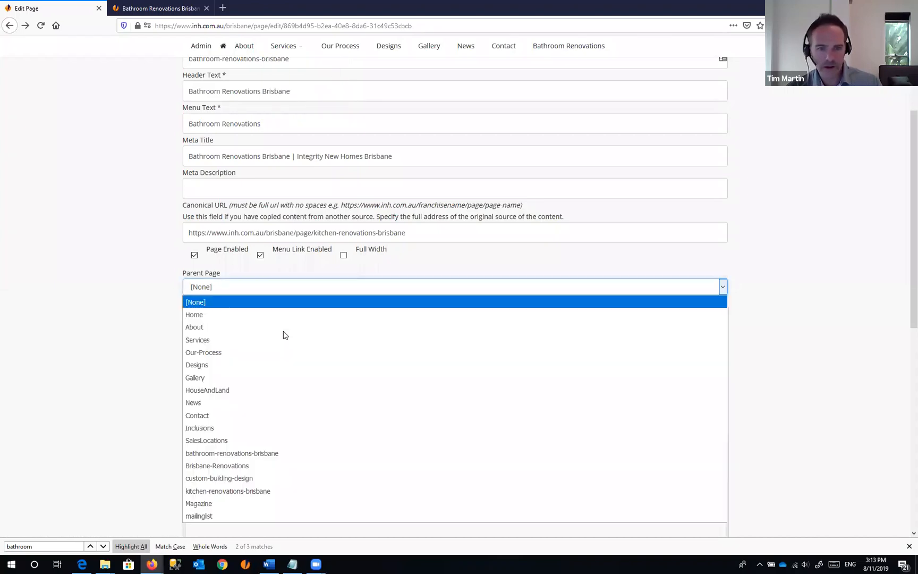
click(236, 340)
scroll(112, 339, down, 3)
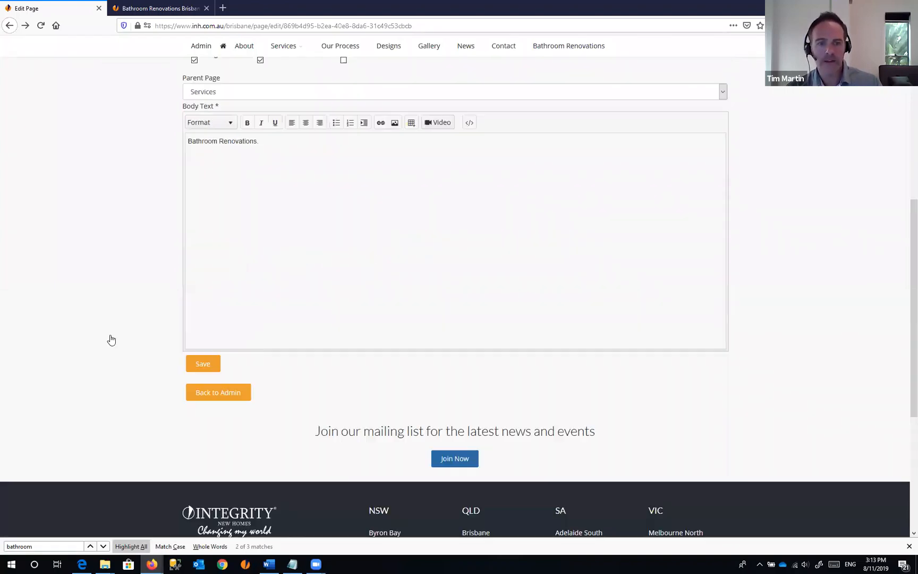
click(204, 365)
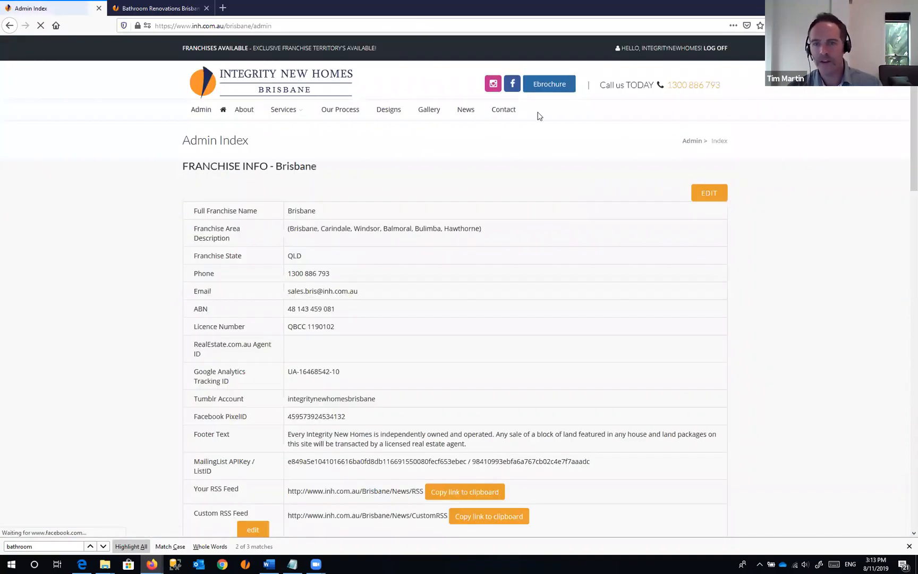
mouse_move(283, 111)
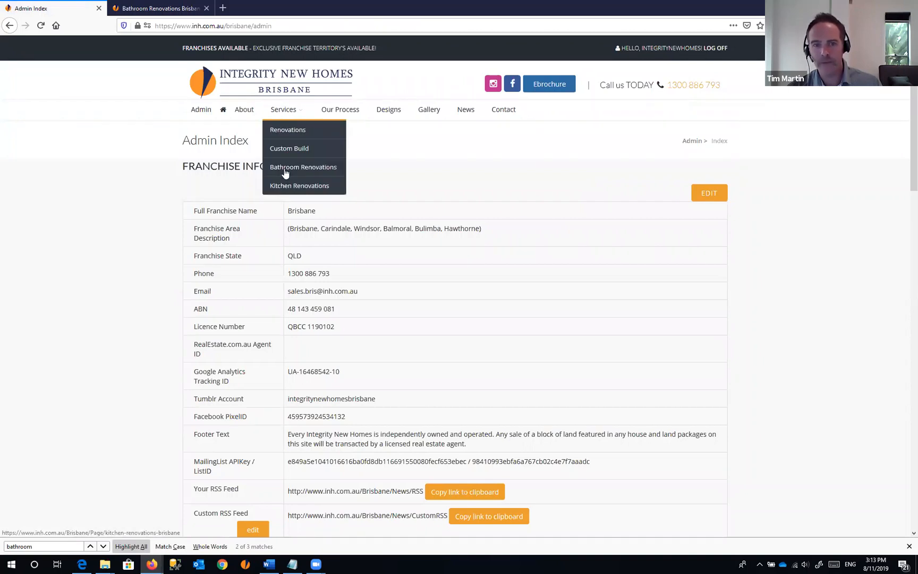
click(9, 25)
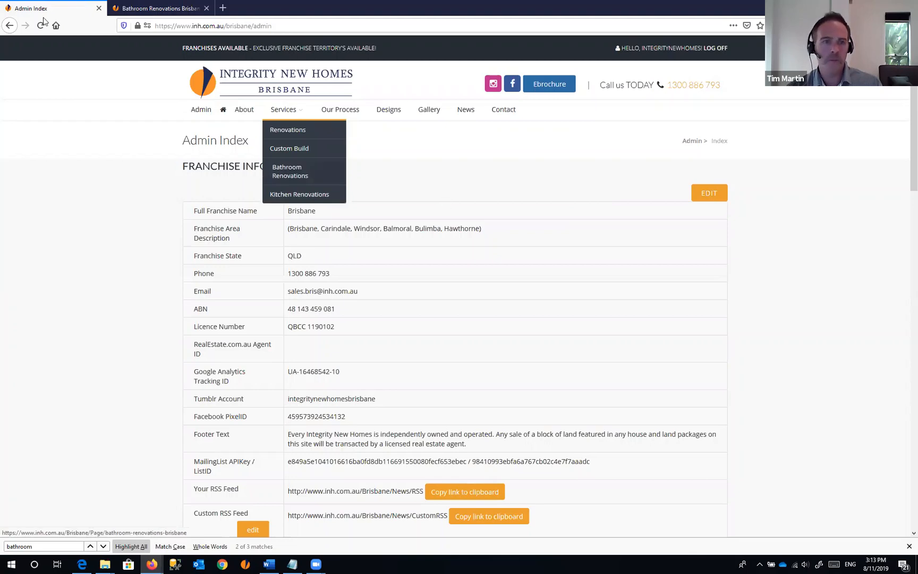
scroll(80, 84, down, 2)
scroll(205, 163, down, 2)
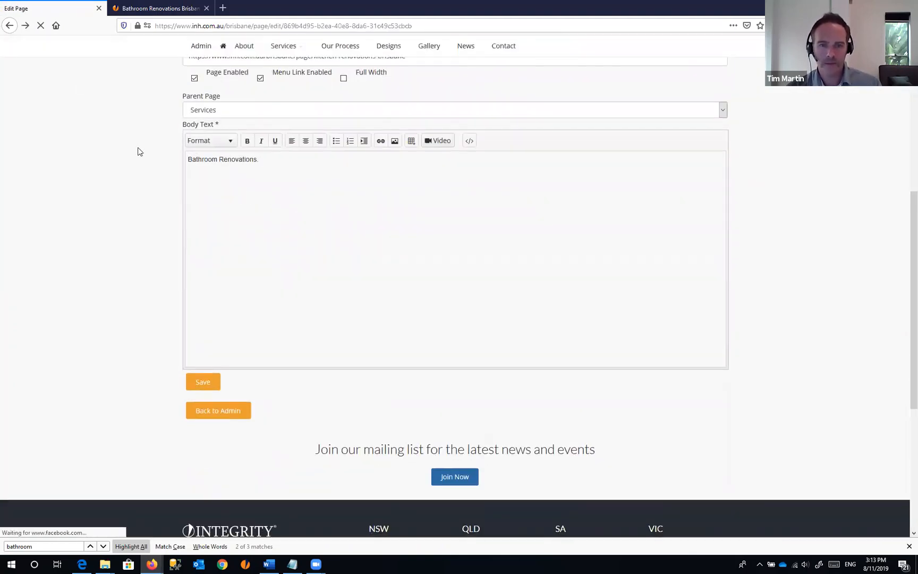
- Replace the placeholder Body Text line with the Kitchen Renovations Brisbane article copied from Word
drag(290, 246, 224, 239)
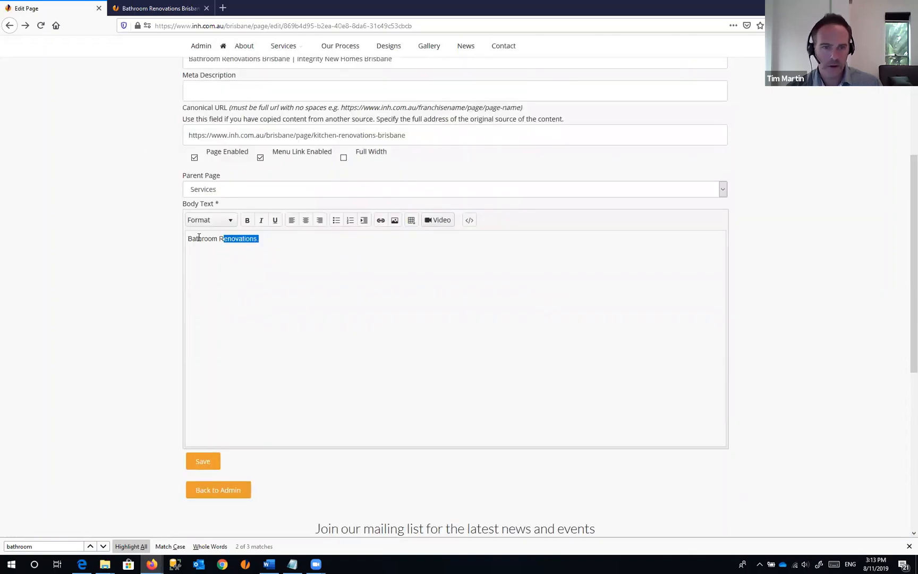
key(ctrl+a)
key(BackSpace)
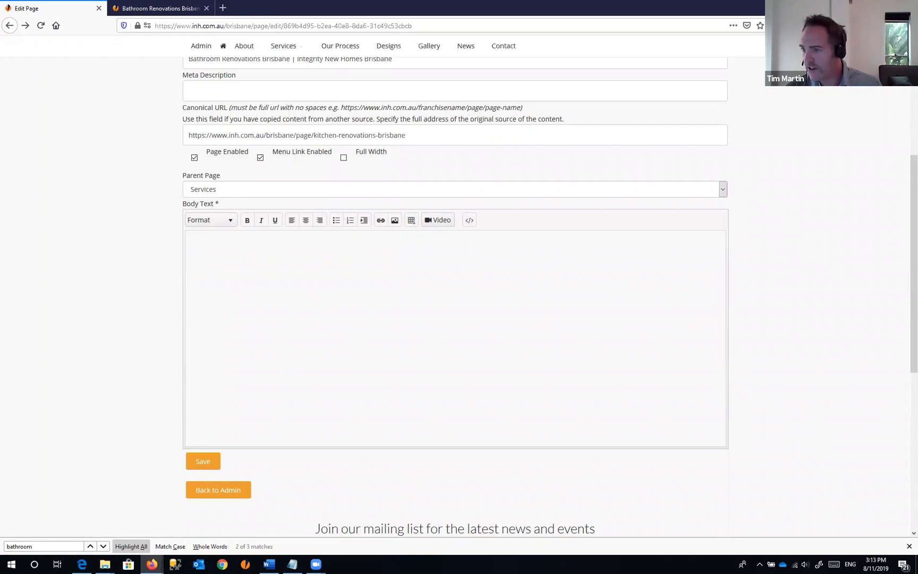
key(alt+Tab)
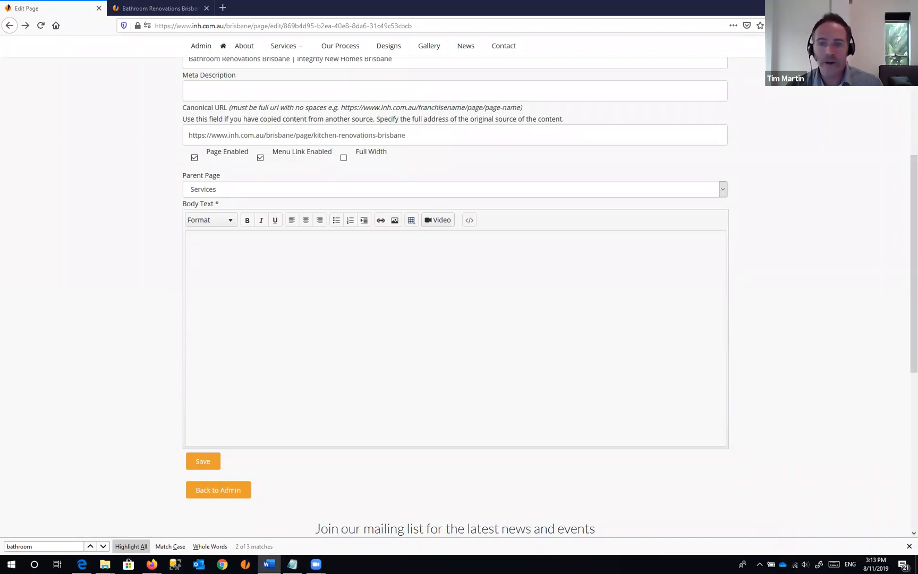
scroll(518, 207, down, 3)
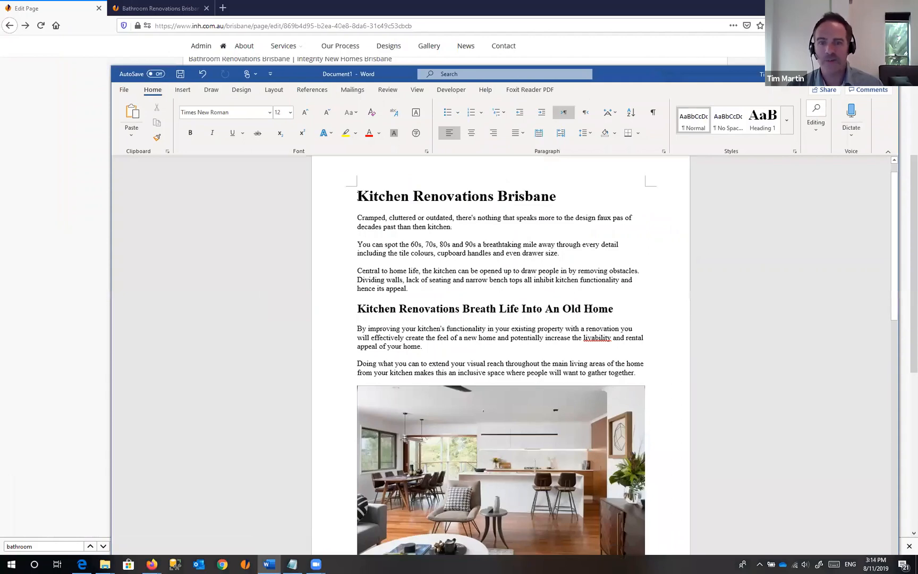
key(ctrl+shift+Home)
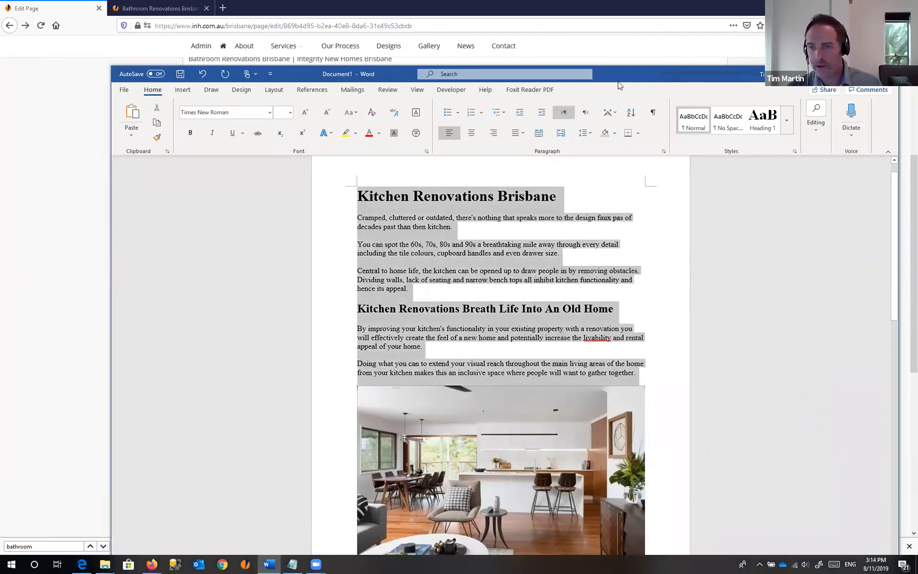
key(alt+Tab)
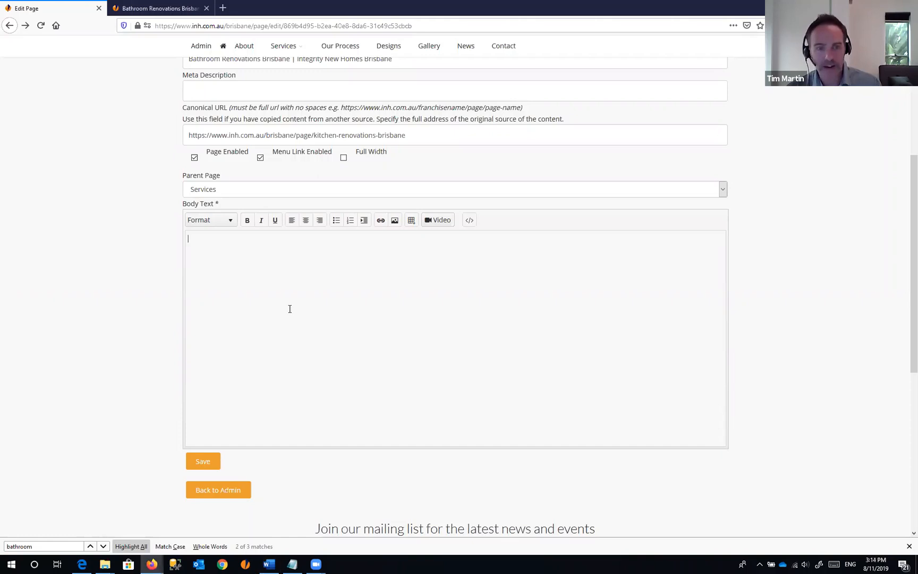
text(Kitchen Renovations Brisbane Cramped, cluttered or outdated, there's nothing that speaks more to the design faux pas of decades past than then kitchen. You can spot the 60s, 70s, 80s and 90s a breathtaking mile away through every detail including the tile colours, cupboard handles and even drawer size. Central to home life, the kitchen can be opened up to draw people in by removing obstacles. Dividing walls, lack of seating and narrow bench tops all inhibit kitchen functionality and hence its appeal. Kitchen Renovations Breath Life Into An Old Home By improving your kitchen's functionality in your existing property with a renovation you will effectively create the feel of a new home and potentially increase the livability and rental appeal of your home. Doing what you can to extend your visual reach throughout the main living areas of the home from your kitchen makes this an inclusive space where people will want to gather together.)
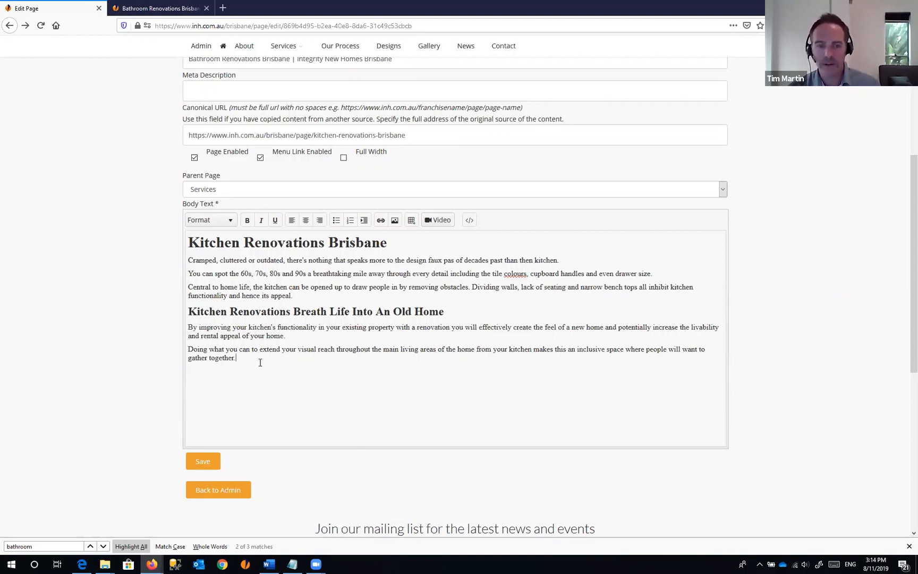
- Check a pasted paragraph's formatting, move the Word window aside, and bring up Notepad's recent-files list
click(279, 356)
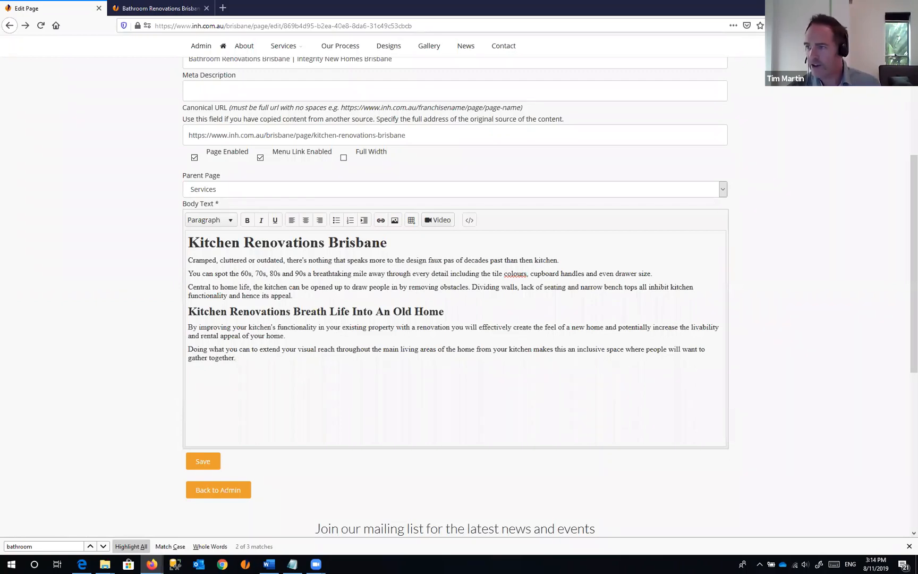
key(alt+Tab)
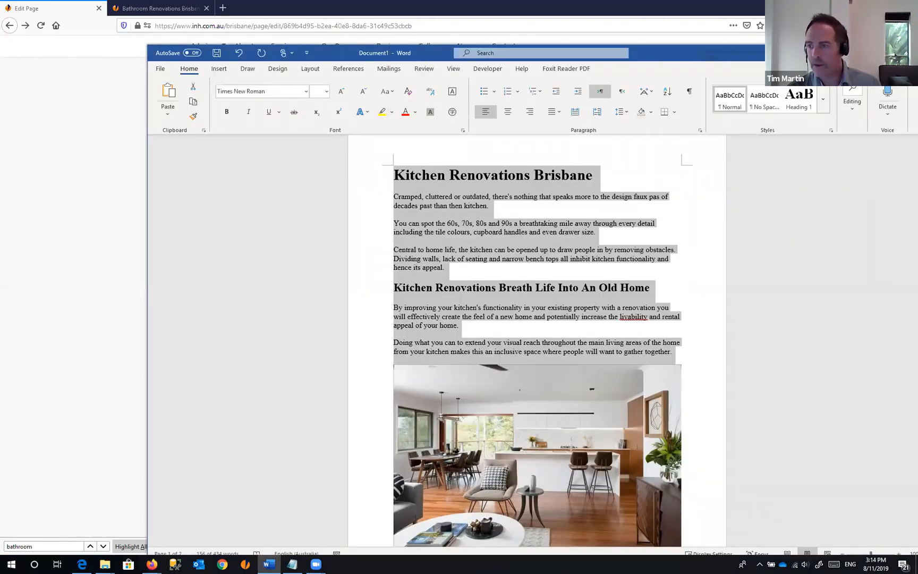
drag(693, 57, 917, 57)
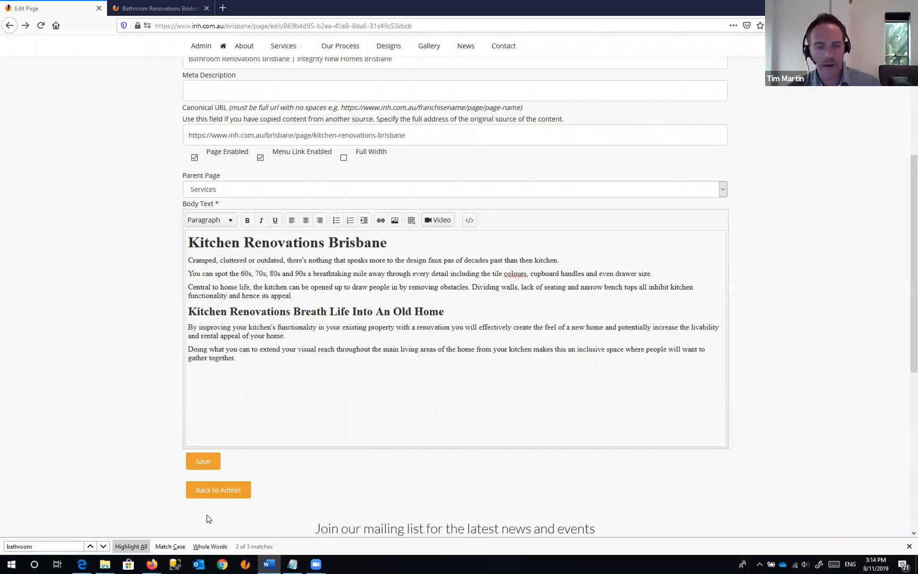
right_click(293, 564)
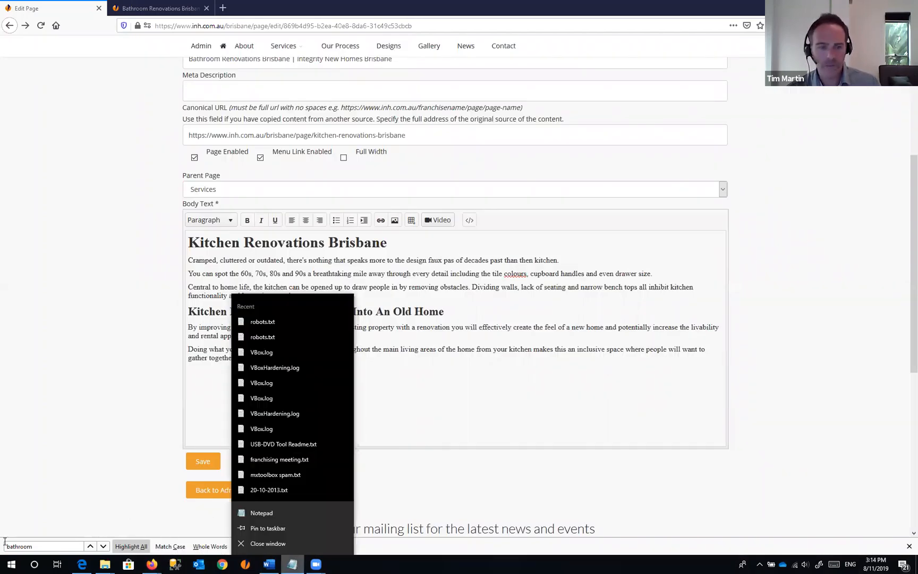
- Paste the kitchen article into a new Notepad window as plain text and select it all
click(266, 512)
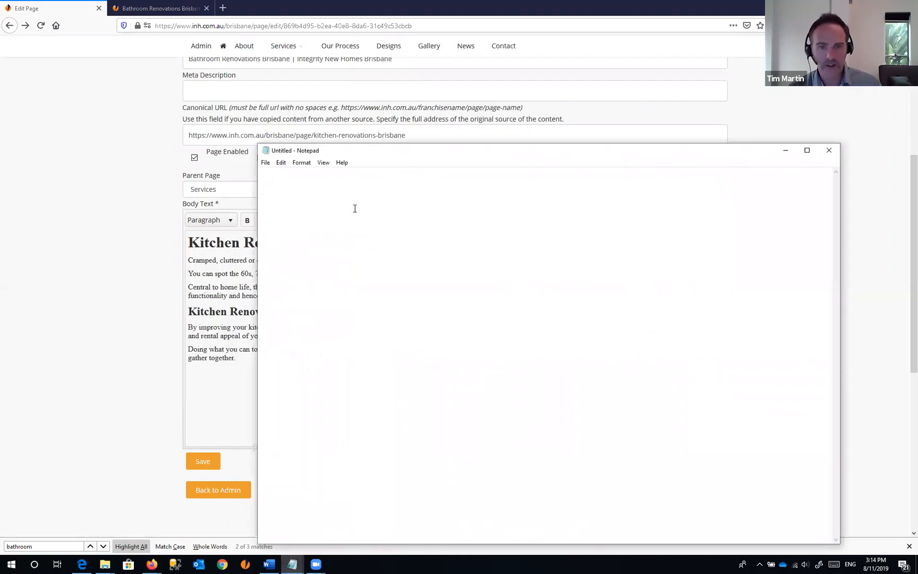
text(Kitchen Renovations Brisbane Cramped, cluttered or outdated, there's nothing that speaks more to the design faux pas of decades past than then kitchen. You can spot the 60s, 70s, 80s and 90s a breathtaking mile away through every detail including the tile colours, cupboard handles and even drawer size. Central to home life, the kitchen can be opened up to draw people in by removing obstacles. Dividing walls, lack of seating and narrow bench tops all inhibit kitchen functionality and hence its appeal. Kitchen Renovations Breath Life Into An Old Home By improving your kitchen's functionality in your existing property with a renovation you will effectively create the feel of a new home and potentially increase the livability and rental appeal of your home. Doing what you can to extend your visual reach throughout the main living areas of the home from your kitchen makes this an inclusive space where people will want to gather together.)
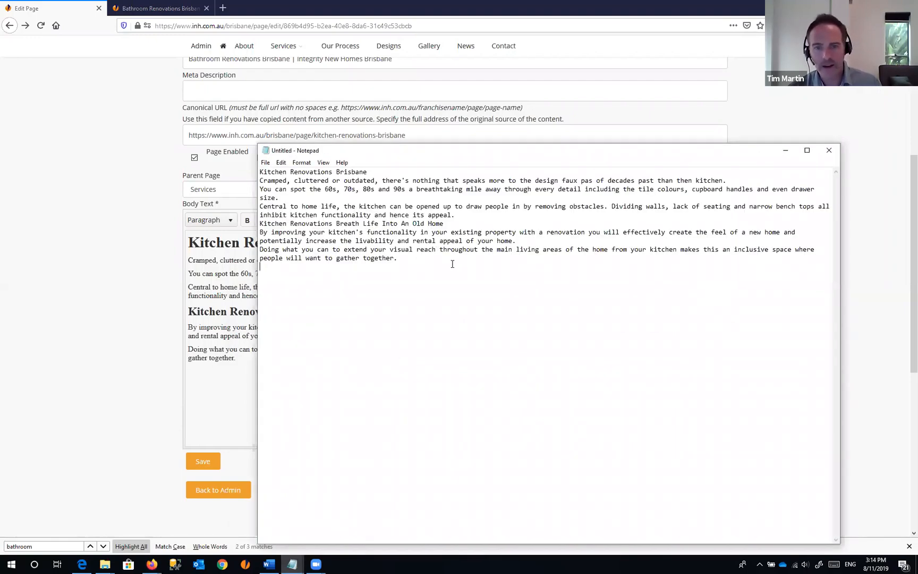
drag(452, 264, 250, 167)
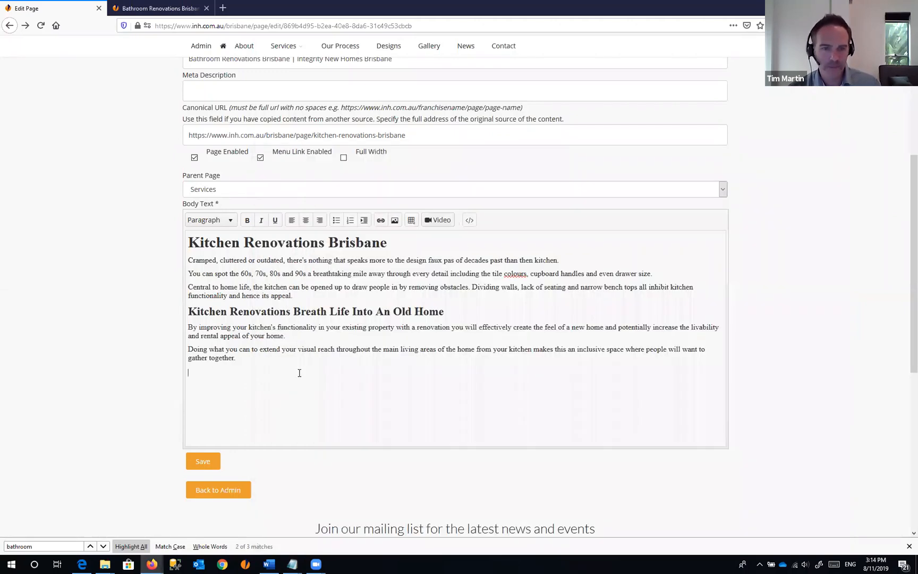
- Replace the Body Text with the plain kitchen-renovation copy from Notepad
click(256, 363)
key(ctrl+a)
key(ctrl+c)
key(Delete)
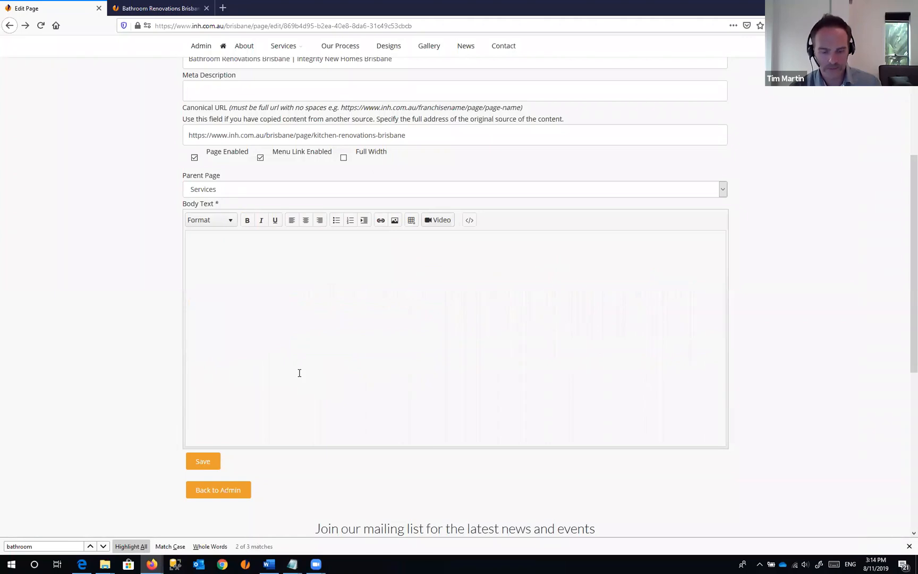
key(ctrl+v)
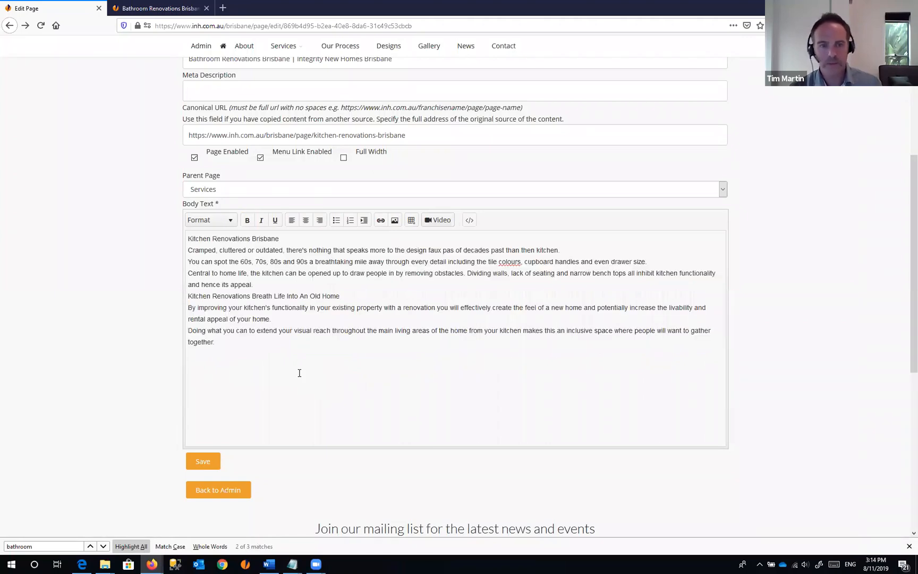
- Split the copy into separate paragraphs: Cramped, You can spot, Central, Breath Life subheading, By improving, Doing what you can
click(191, 250)
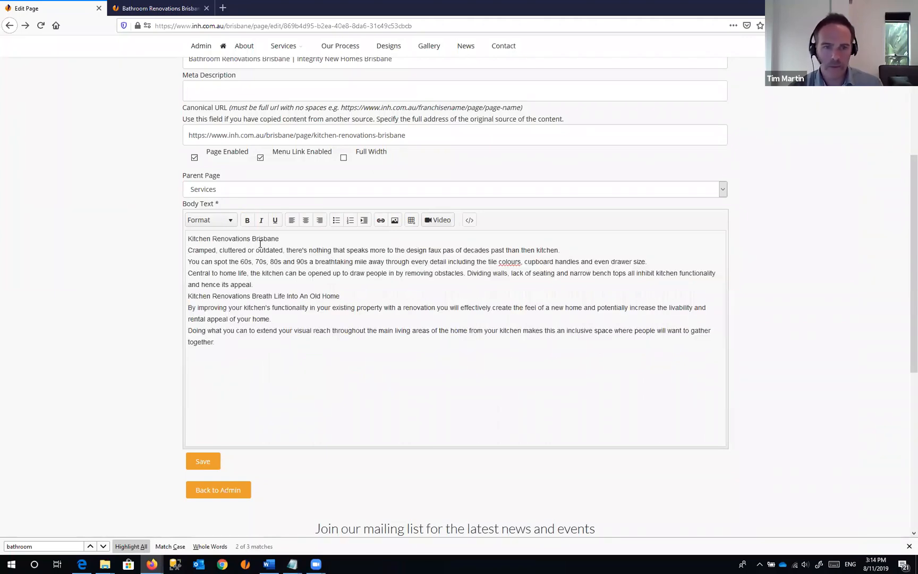
key(BackSpace)
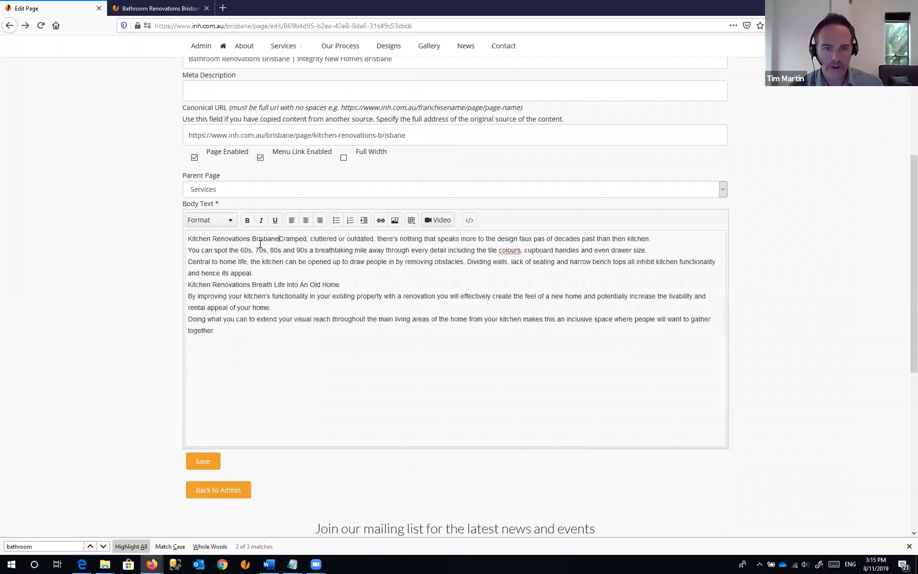
key(Return)
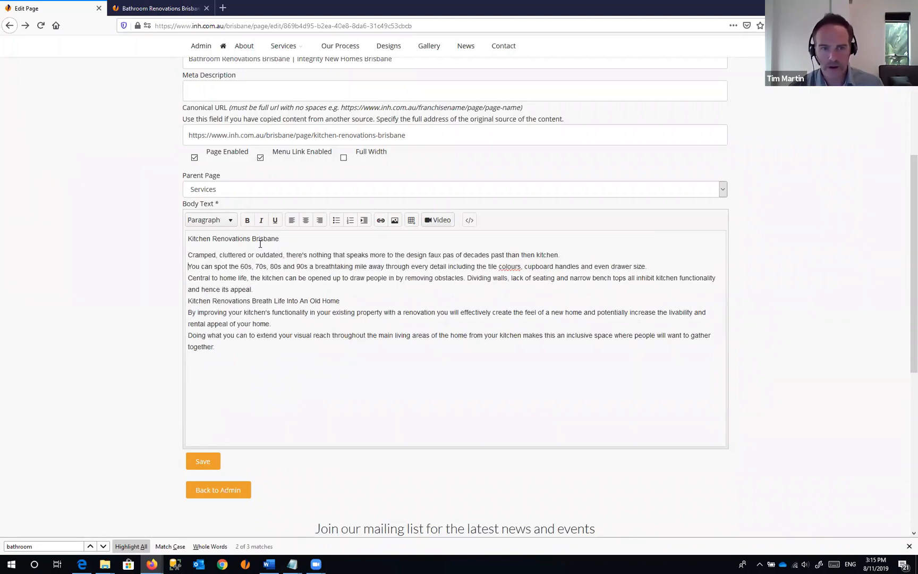
key(BackSpace)
key(Return)
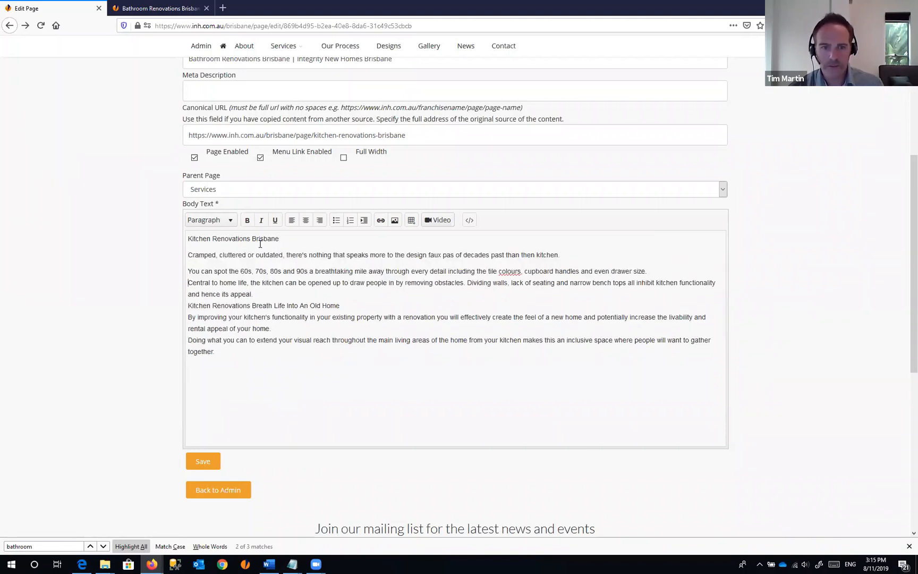
key(BackSpace)
key(Return)
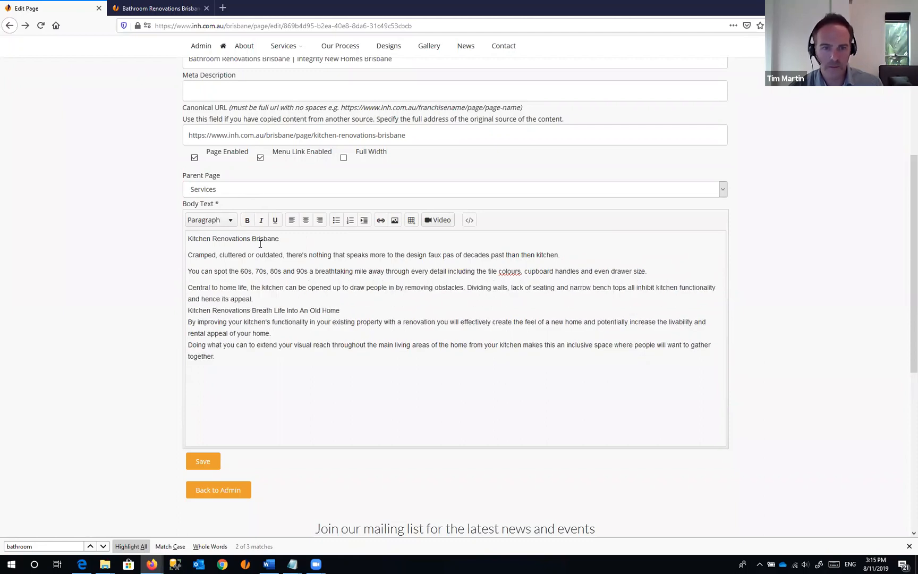
key(BackSpace)
key(Return)
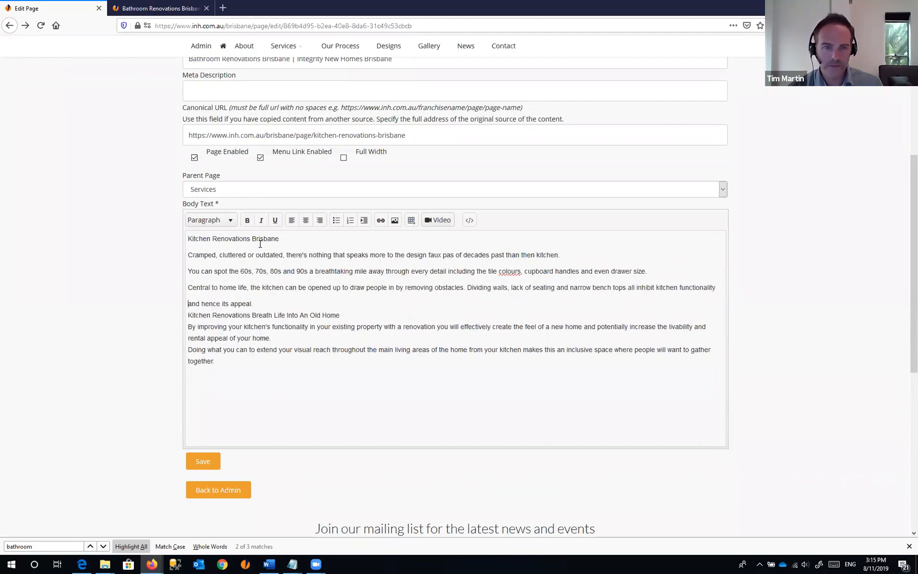
key(BackSpace)
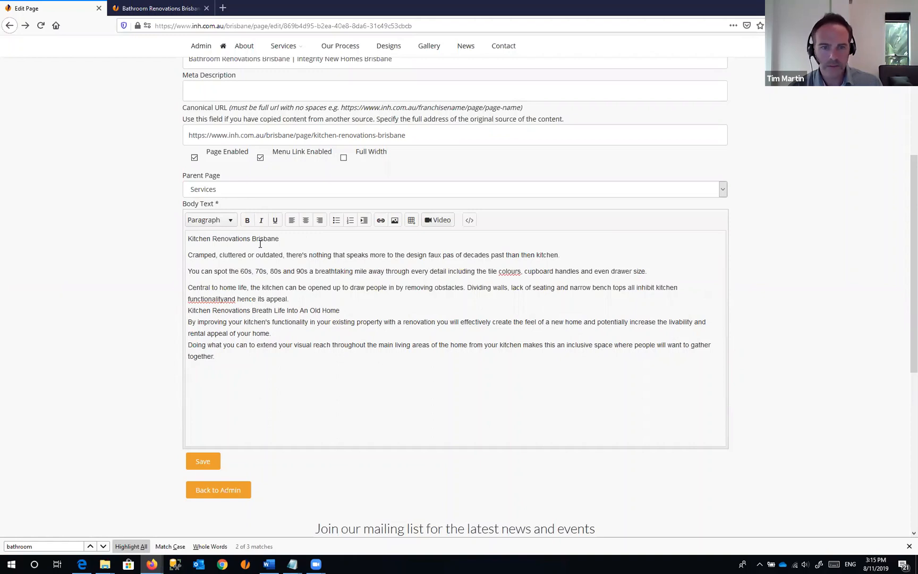
key(Return)
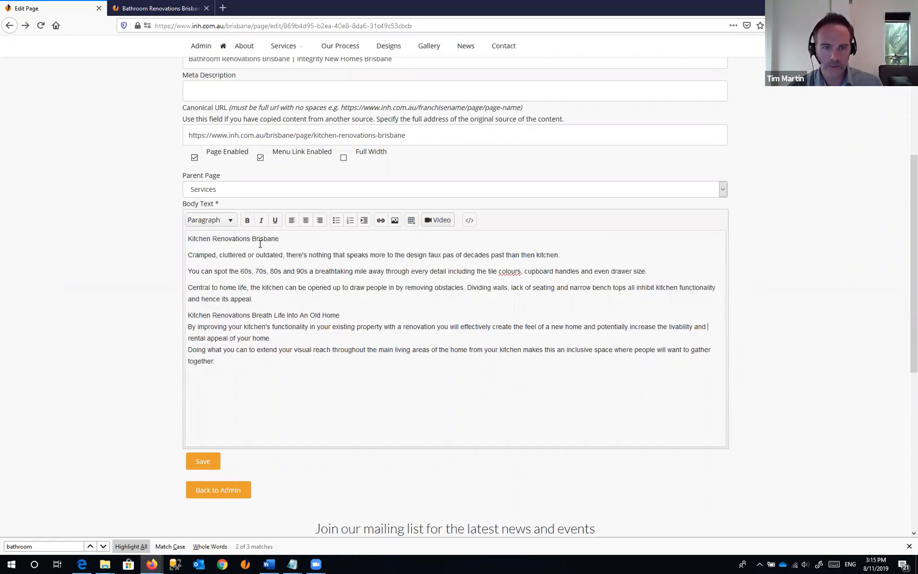
key(Home)
key(Return)
key(Down)
key(Down)
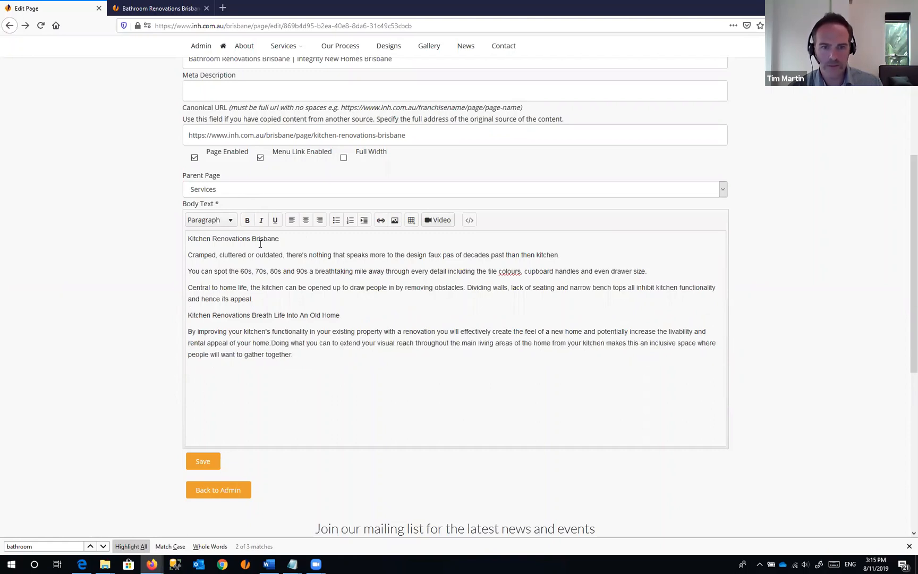
key(Return)
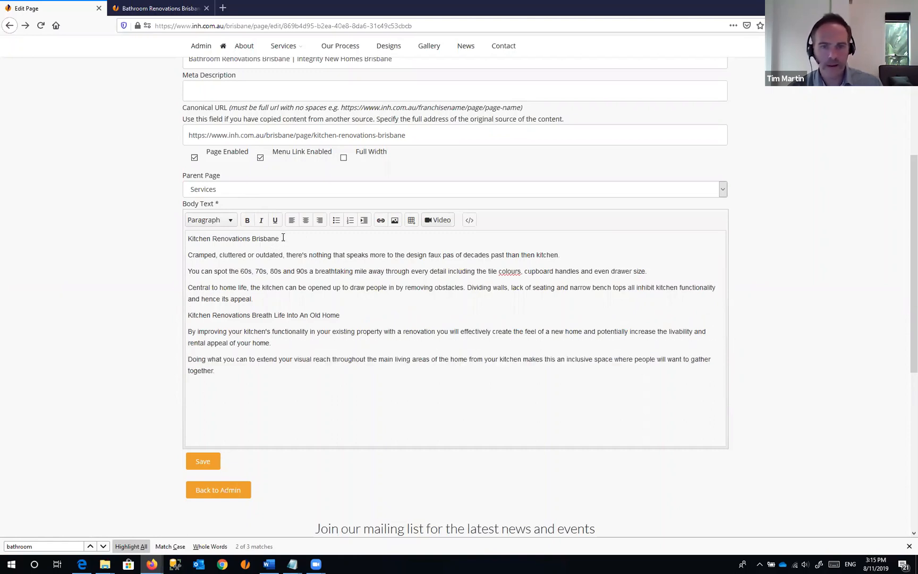
drag(283, 238, 187, 234)
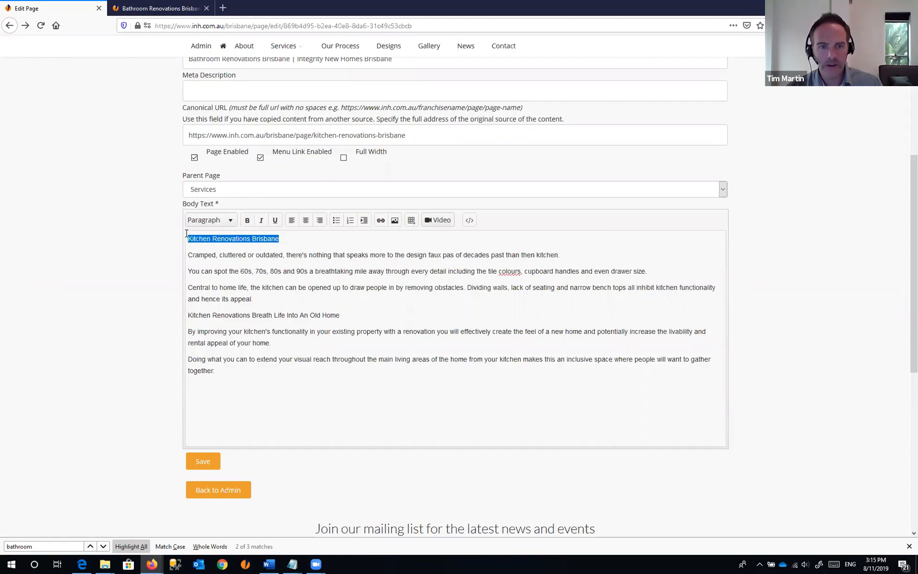
- Format the Kitchen Renovations Brisbane title line as Heading 1
click(231, 222)
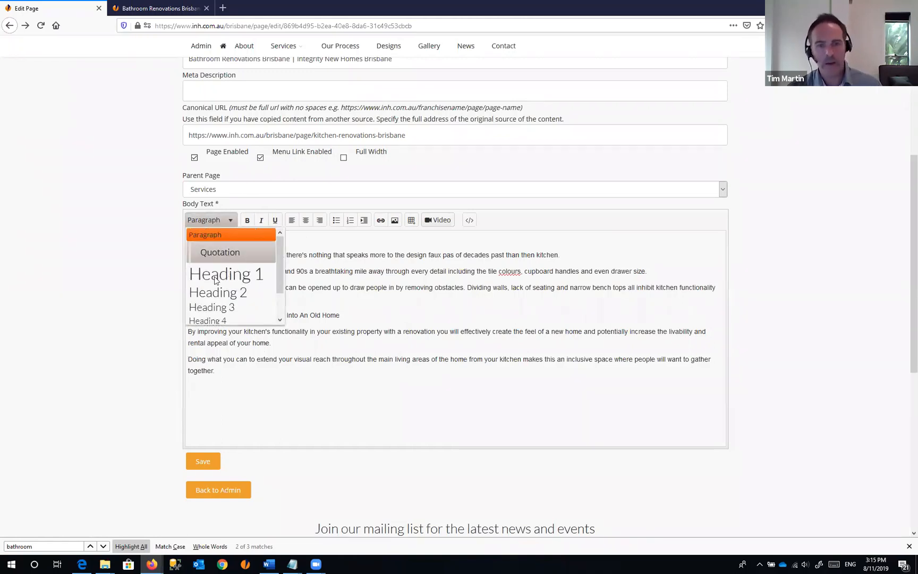
click(246, 276)
click(245, 243)
- Replace 'Kitchen' with 'Bathroom' so the title reads Bathroom Renovations Brisbane
drag(242, 244, 187, 243)
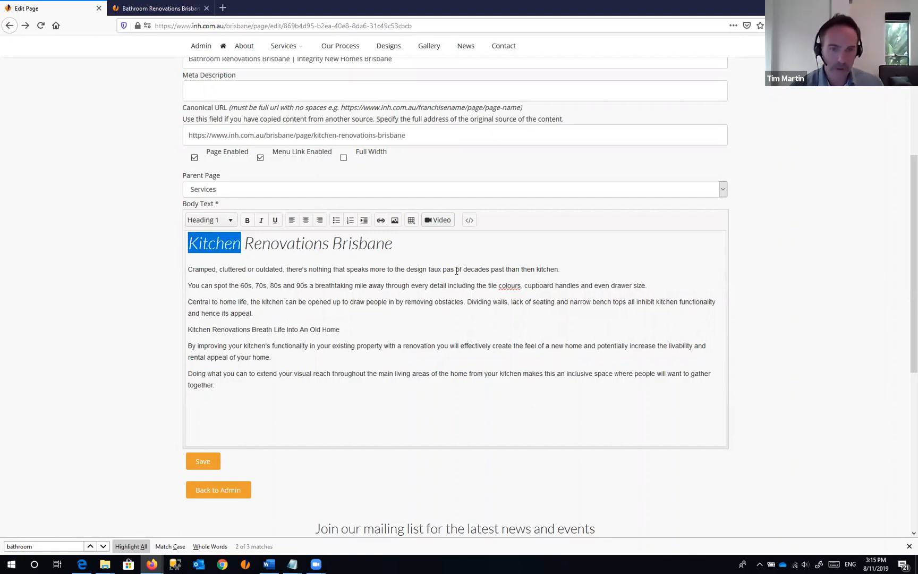
text(Bathroom)
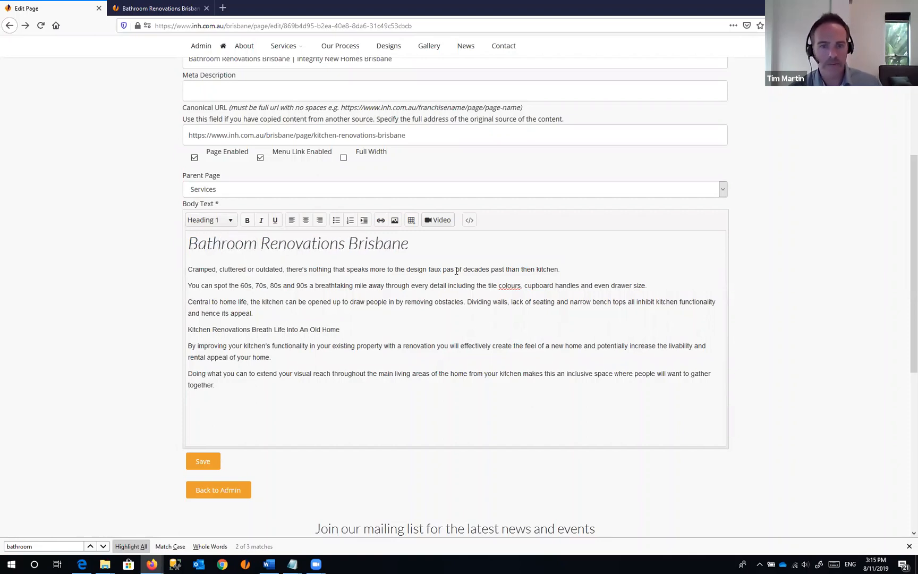
key(End)
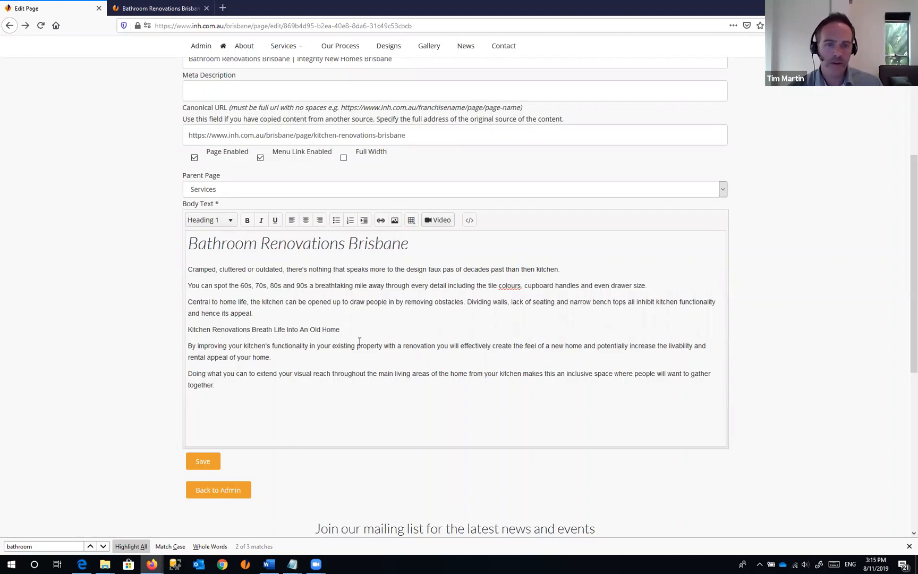
drag(286, 302, 261, 302)
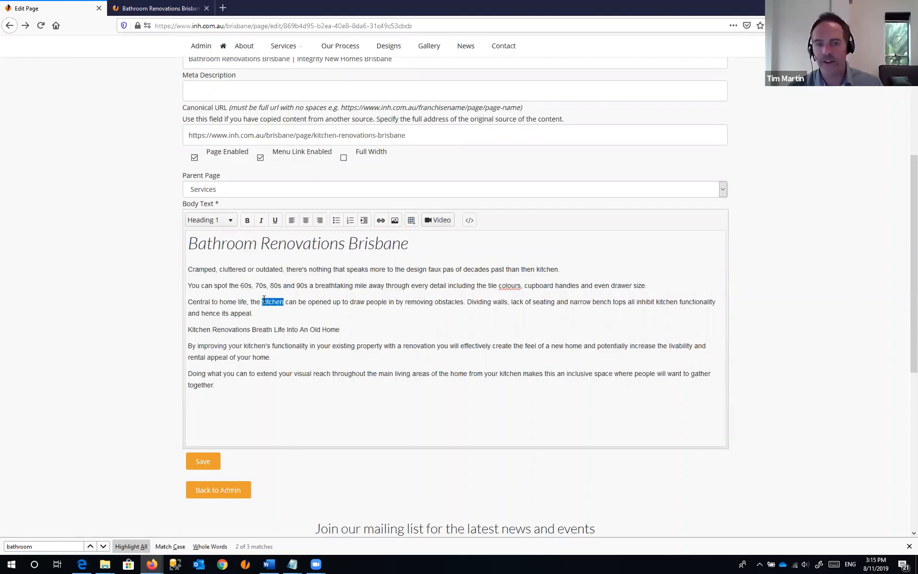
click(193, 266)
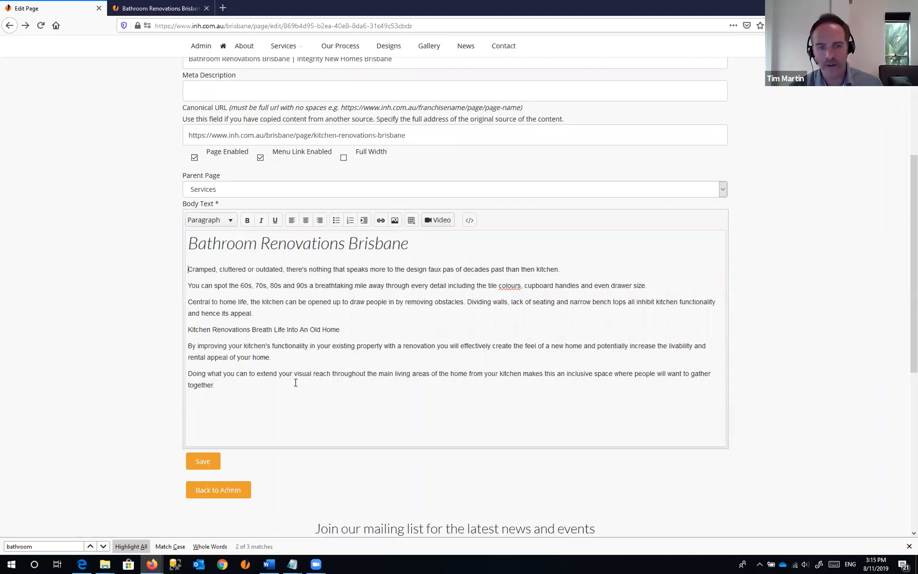
shift+click(297, 382)
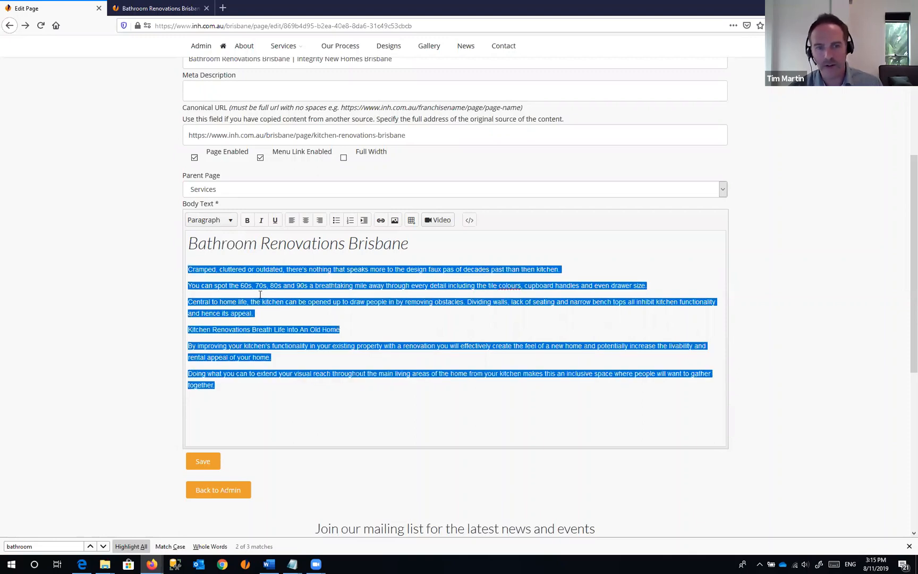
click(411, 317)
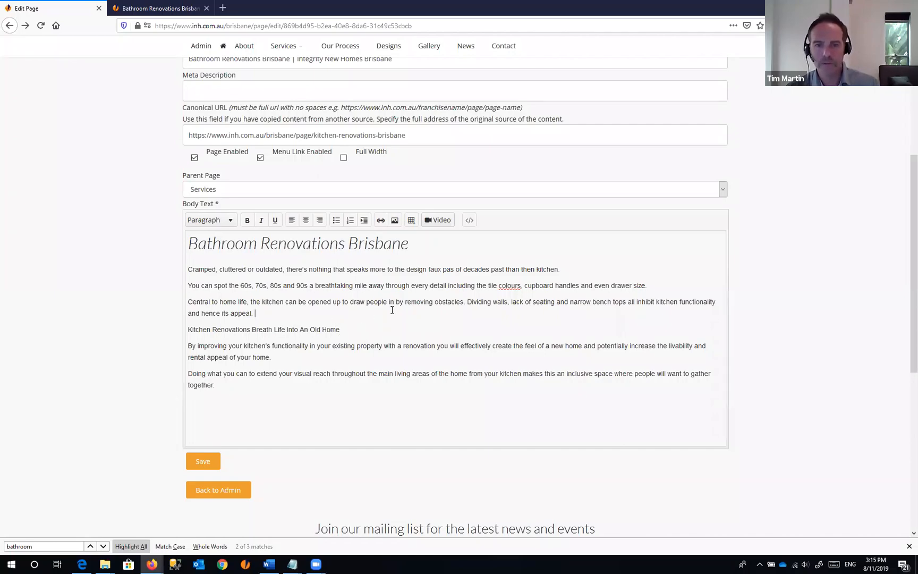
- Make 'Kitchen Renovations Breath Life Into An Old Home' a Heading 2 and save the page
scroll(482, 318, up, 2)
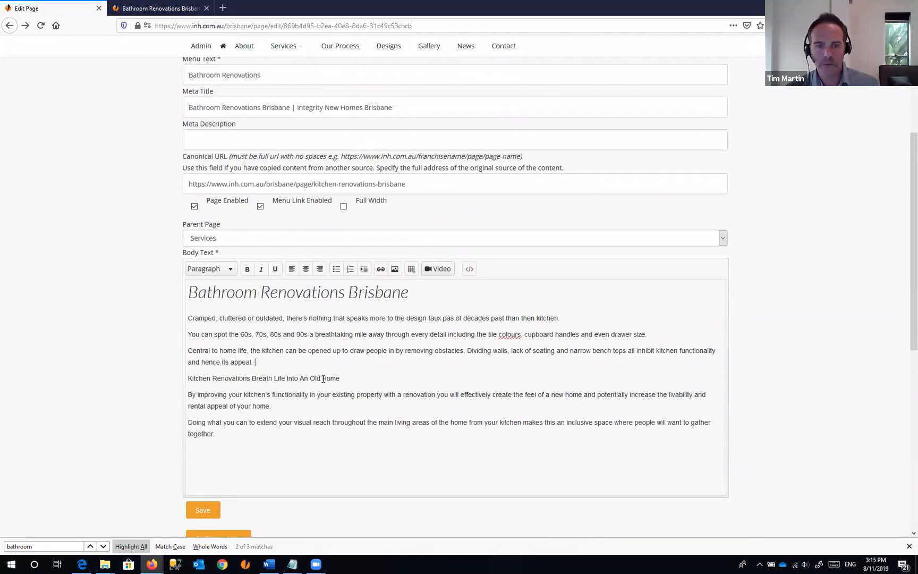
drag(340, 378, 187, 379)
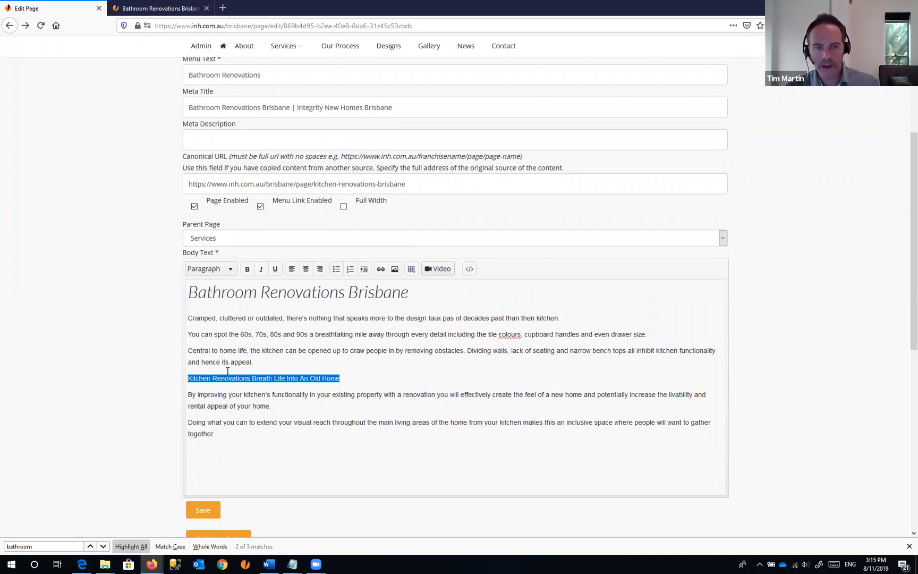
click(225, 274)
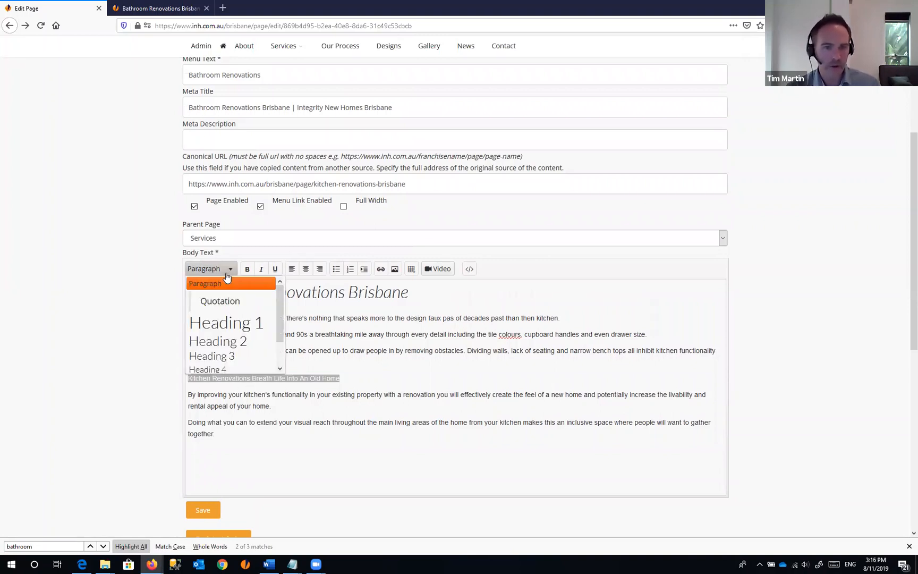
click(225, 342)
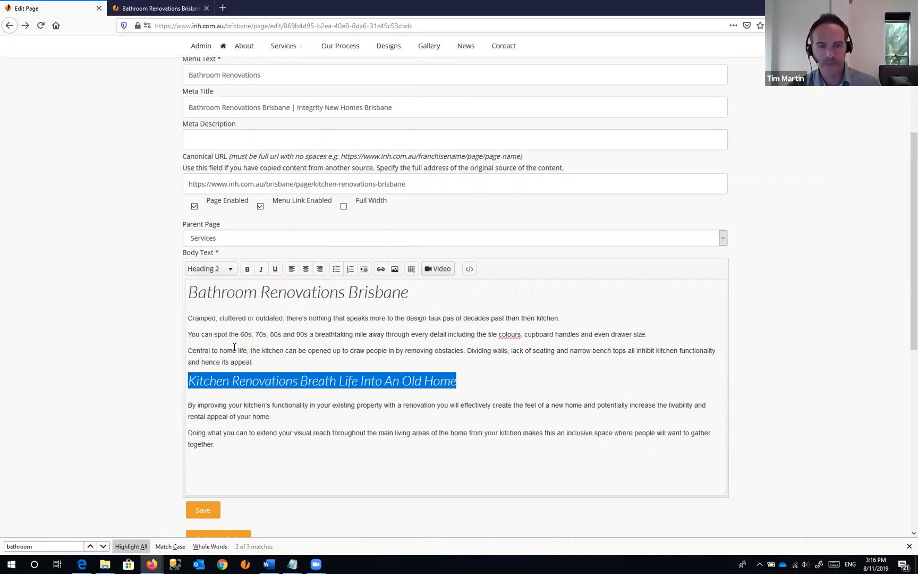
click(468, 383)
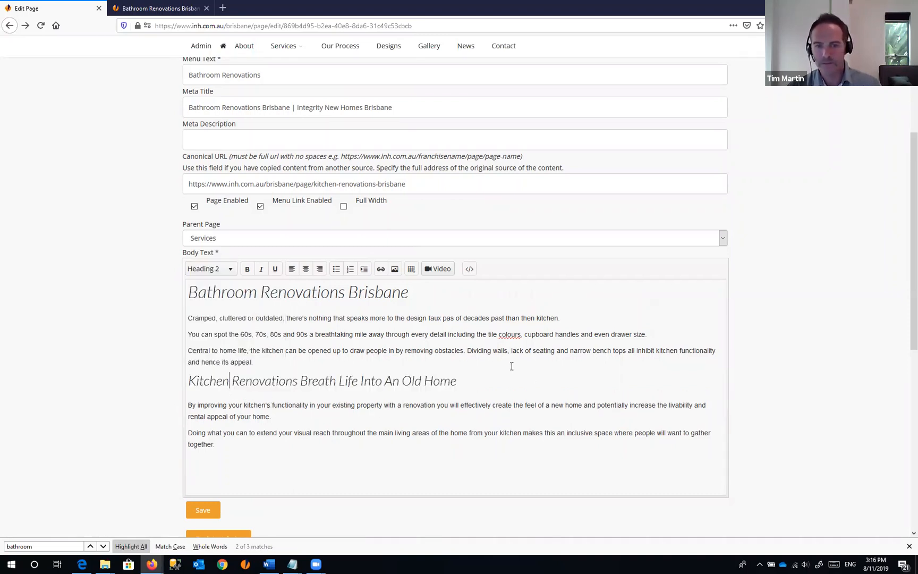
click(211, 511)
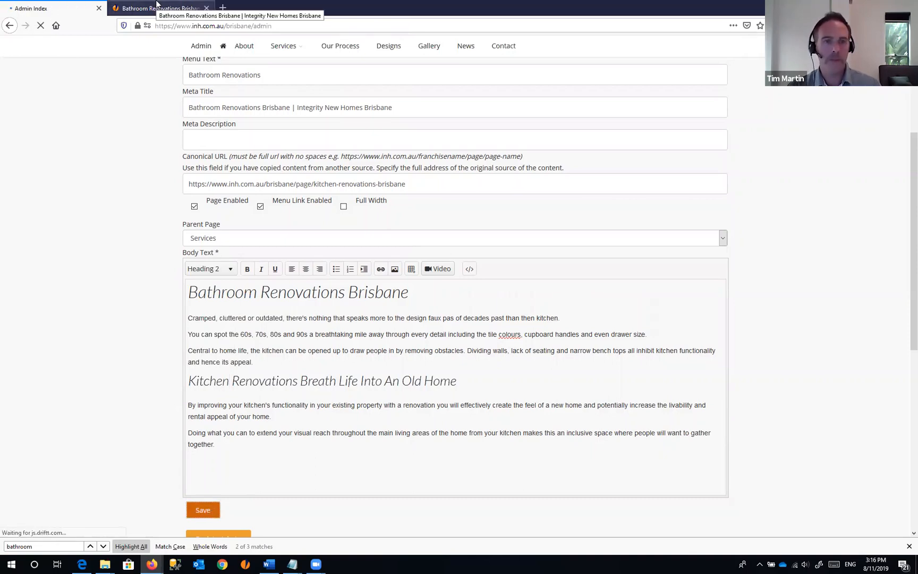
- Reload the live Bathroom Renovations Brisbane page to check the new headings, then return to Admin Index
click(158, 8)
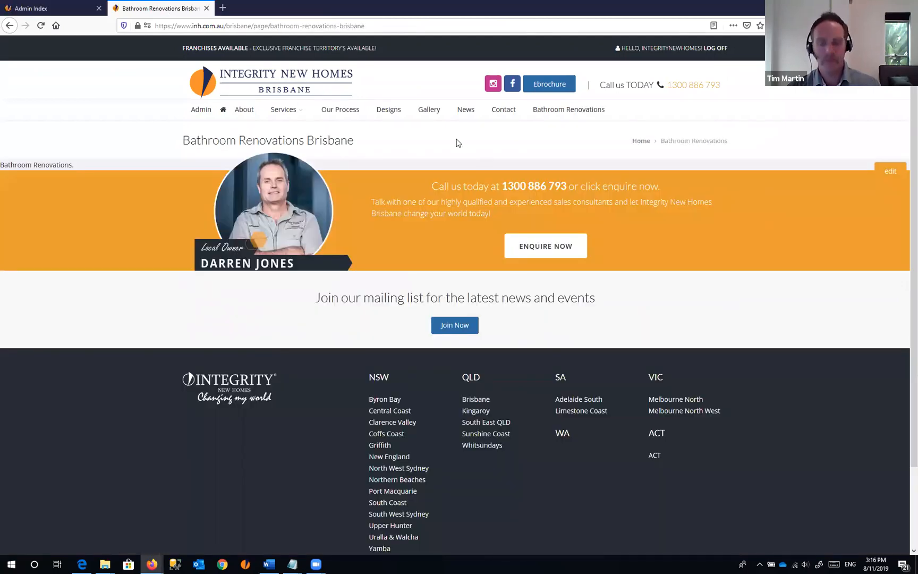
key(F5)
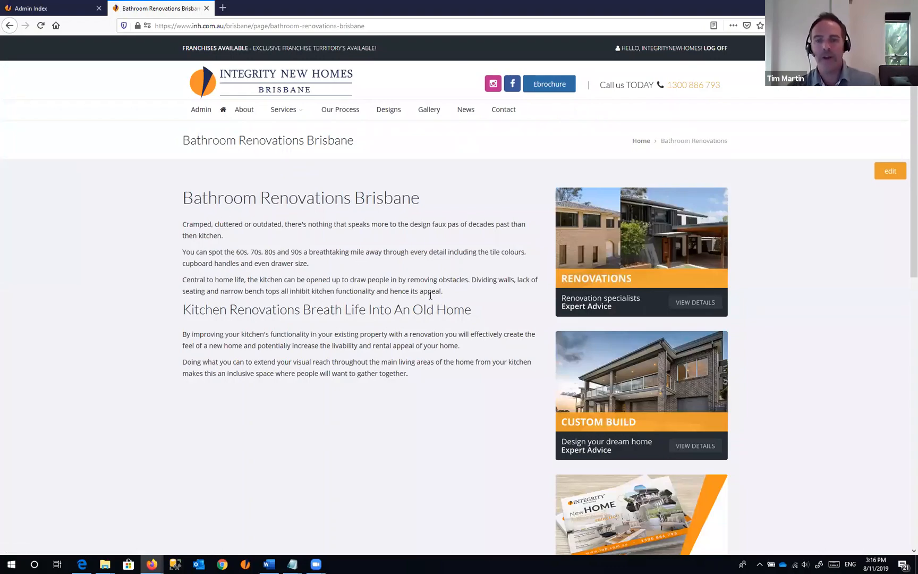
scroll(409, 280, down, 2)
scroll(409, 280, down, 4)
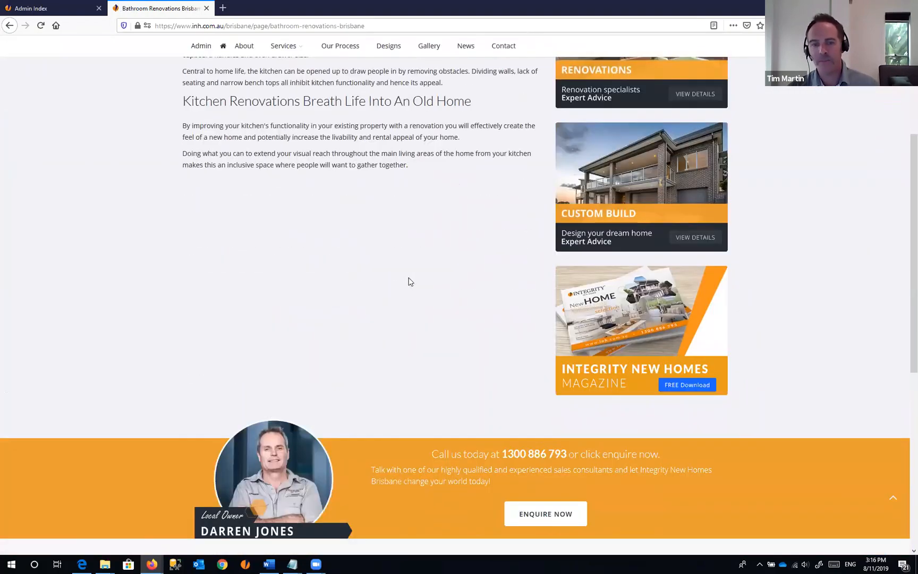
scroll(410, 279, up, 5)
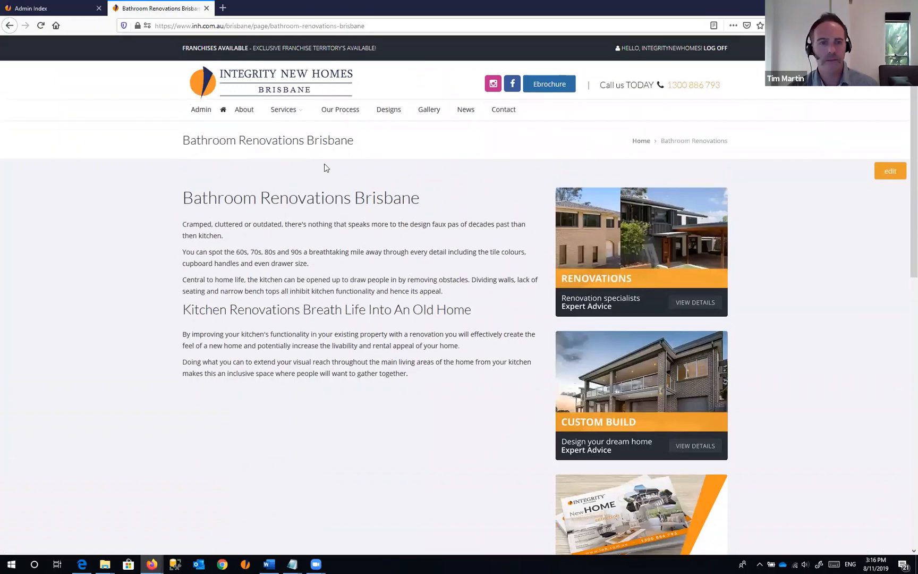
click(53, 8)
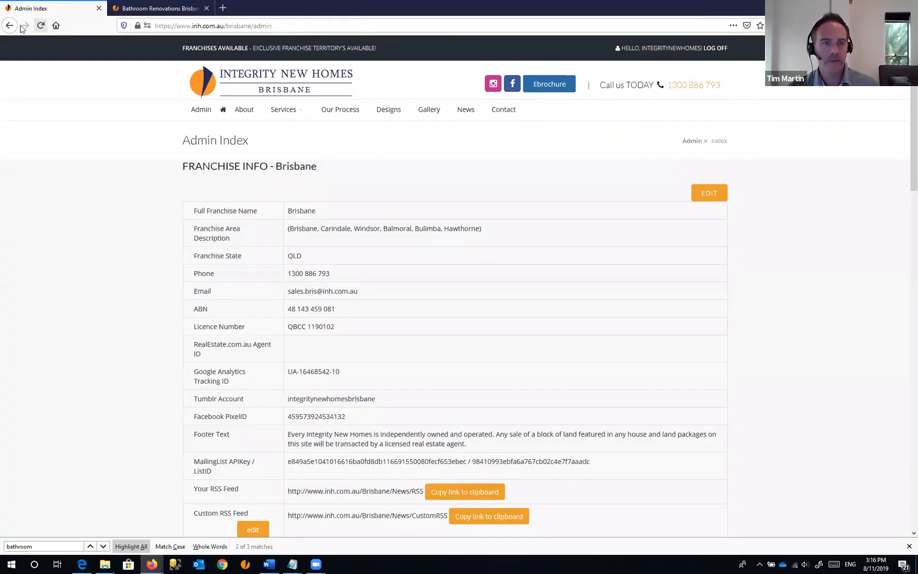
- In the page body, make 'breathtaking' bold and 'mile' italic and underlined
click(10, 26)
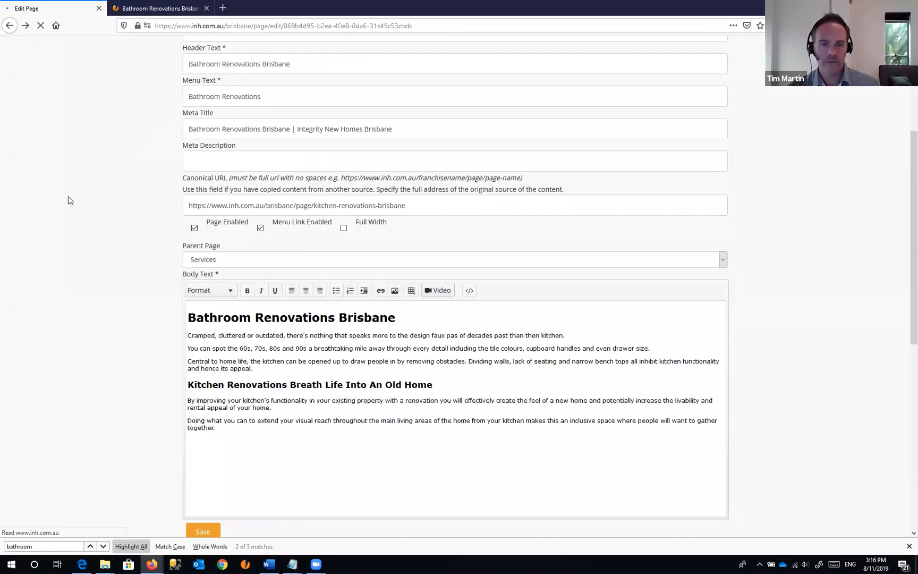
click(222, 318)
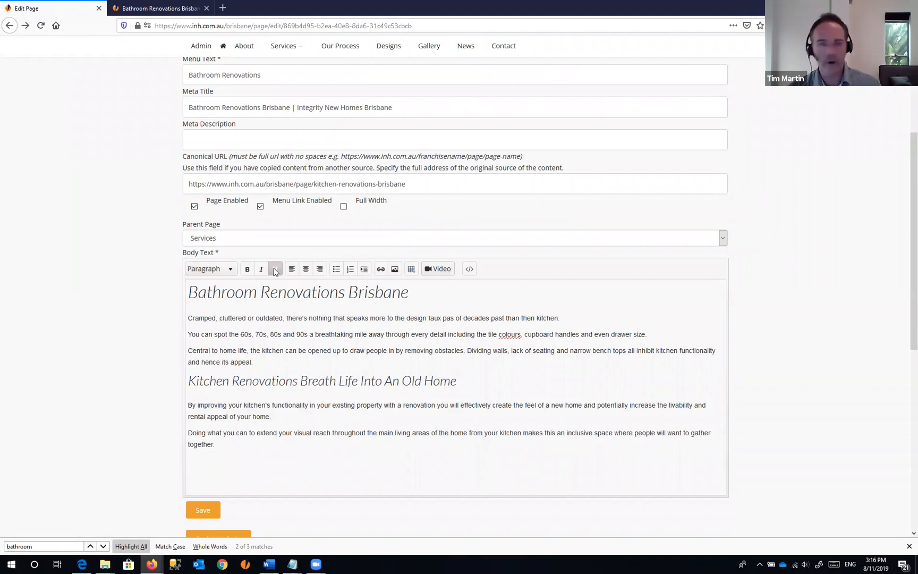
drag(219, 317, 245, 317)
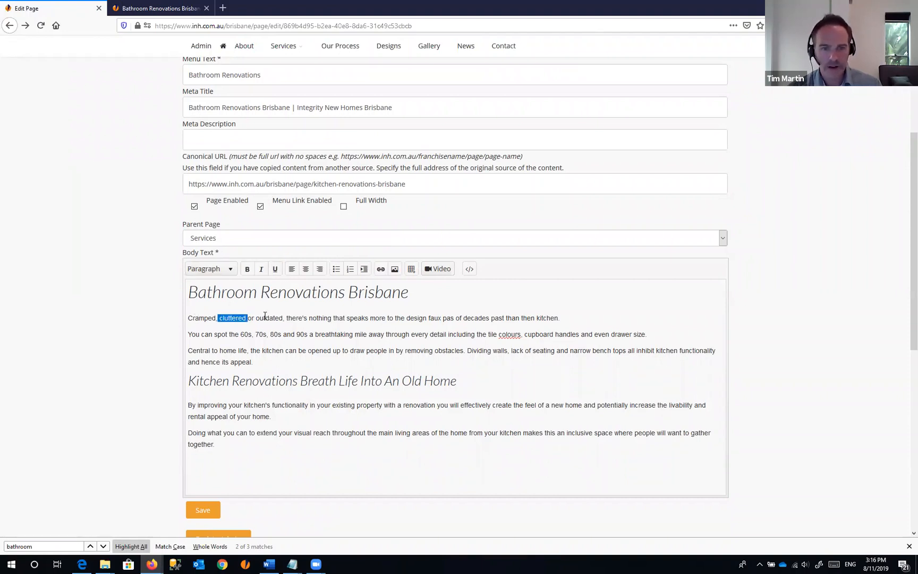
drag(315, 335, 352, 334)
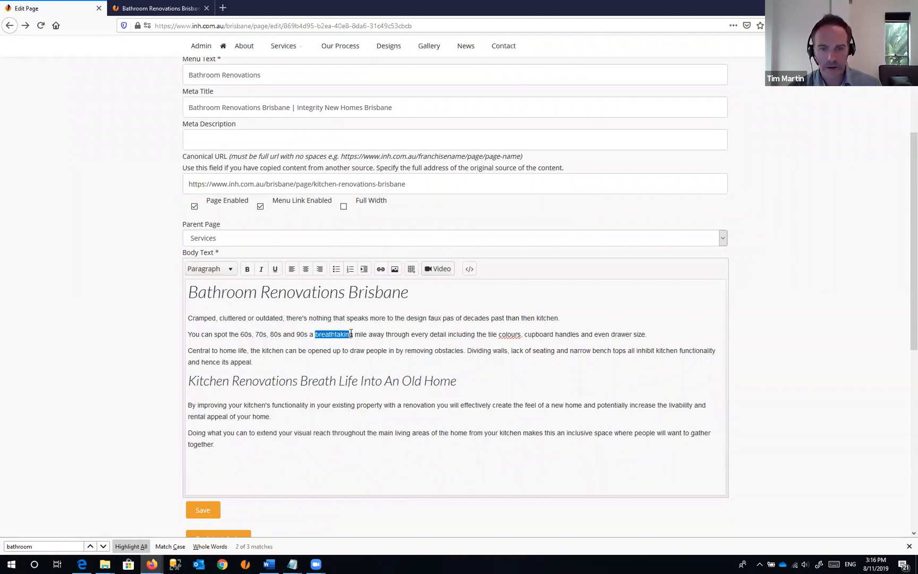
click(248, 269)
double_click(367, 334)
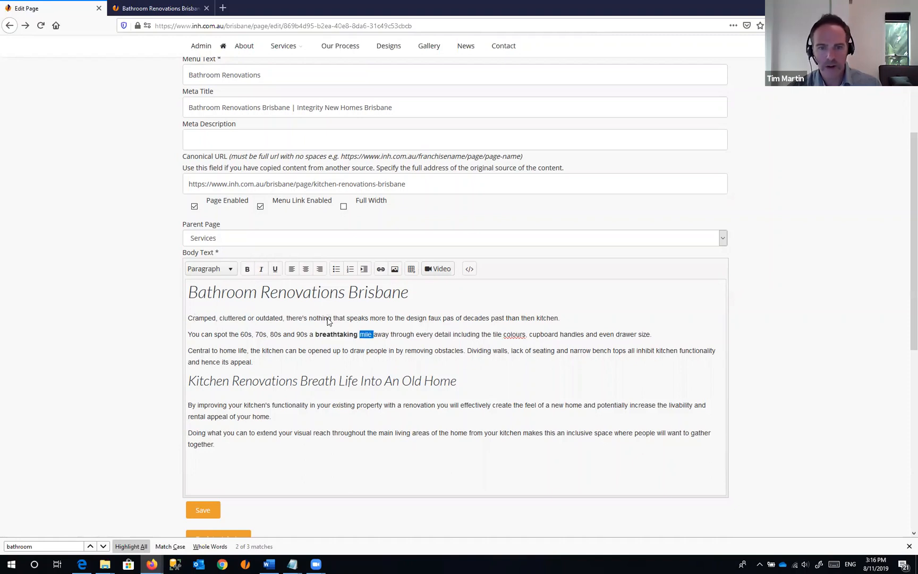
click(261, 269)
click(276, 269)
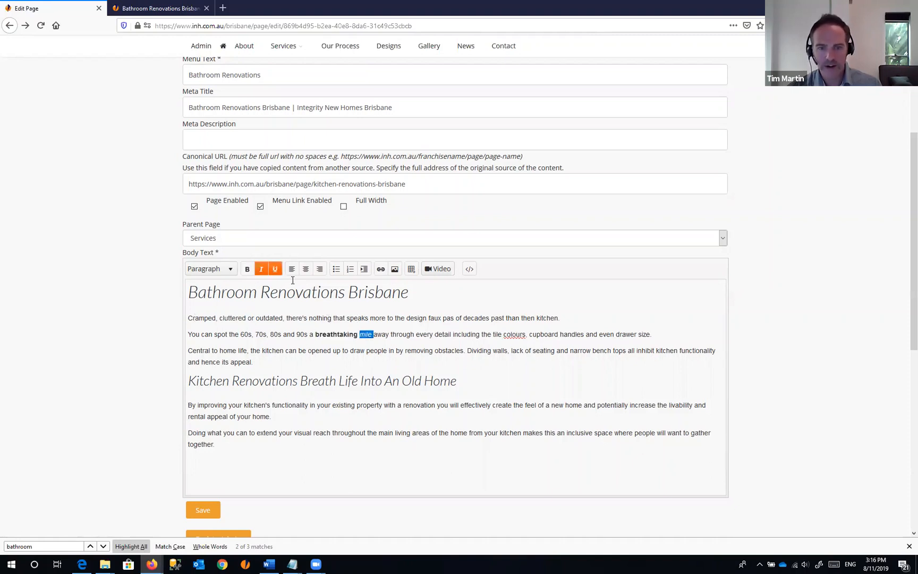
click(316, 334)
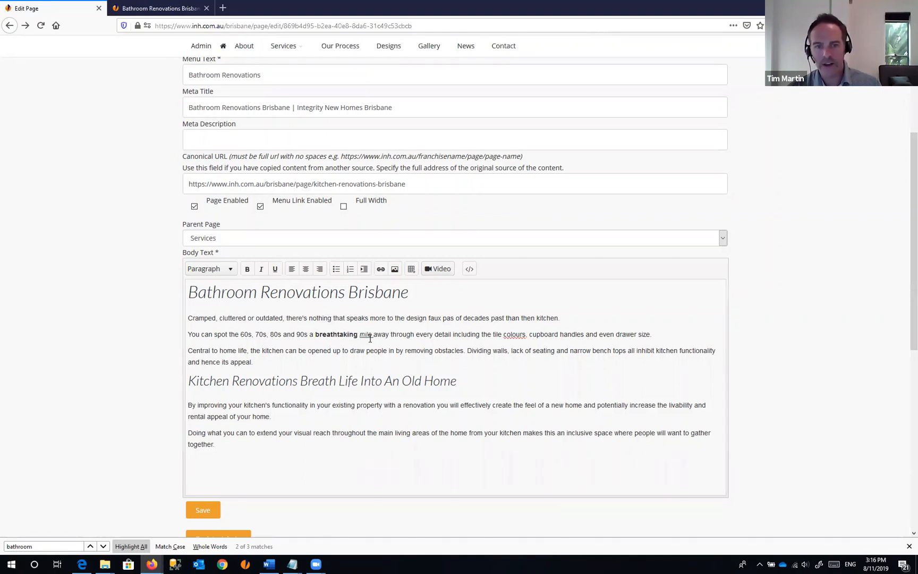
- Centre-align the Kitchen Renovations heading
click(456, 390)
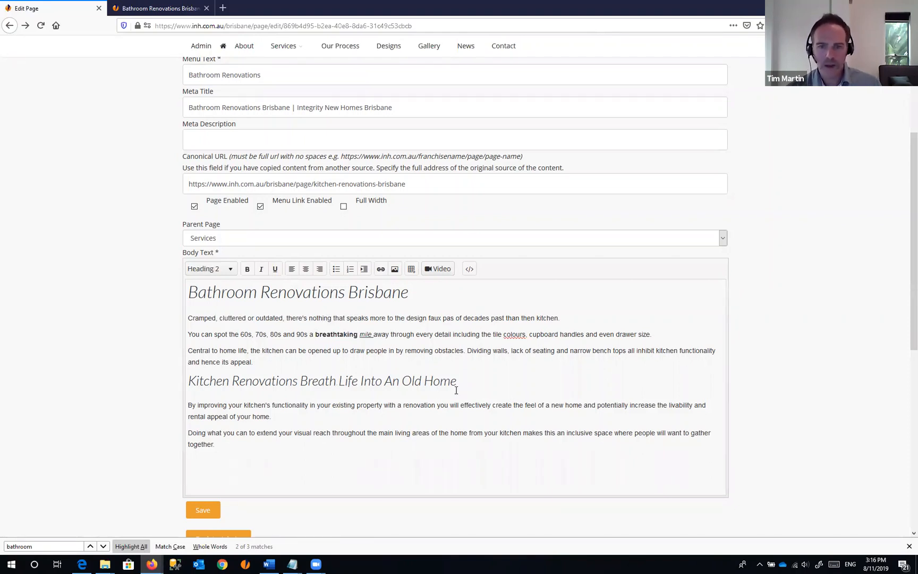
click(306, 270)
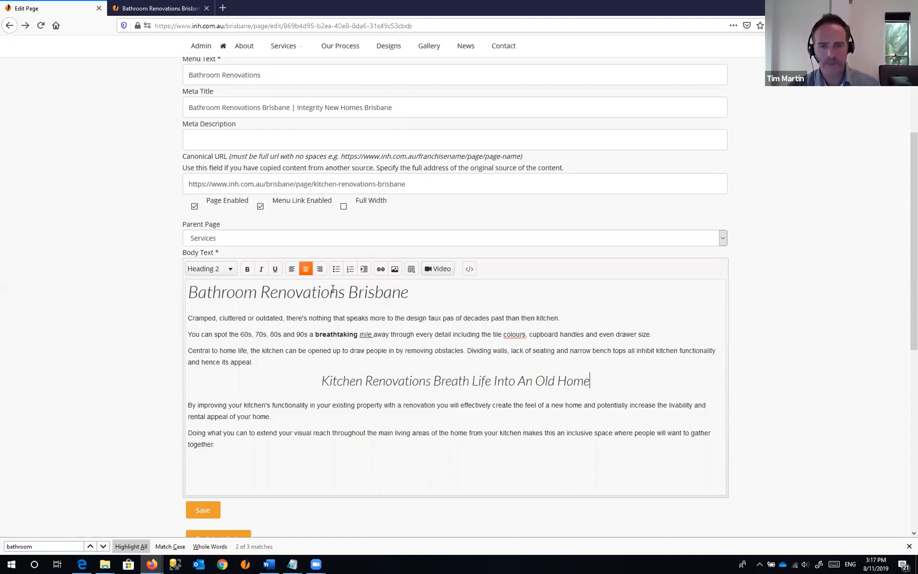
click(434, 463)
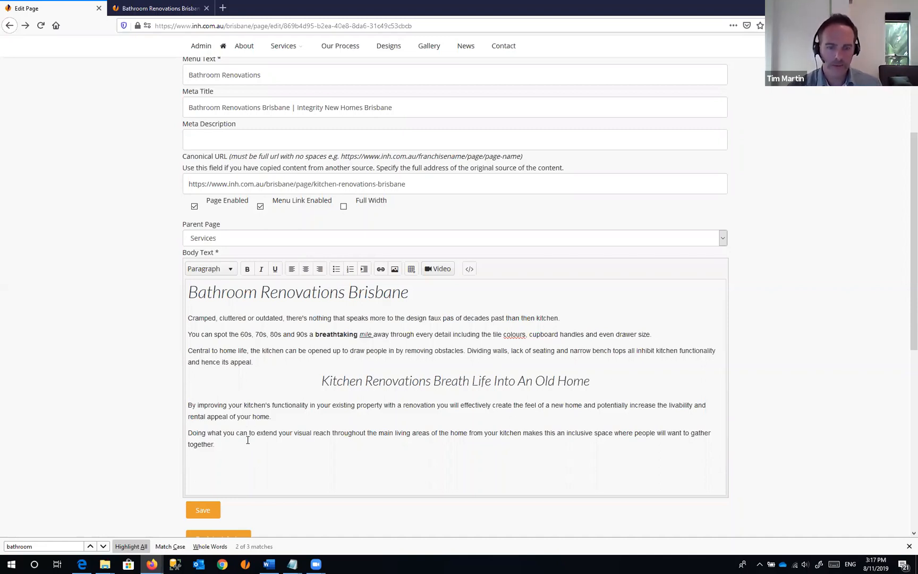
- Begin a closing line with 'Reasons' and change 'Kitchen' to 'Bathroom' in the middle heading
text(Reas)
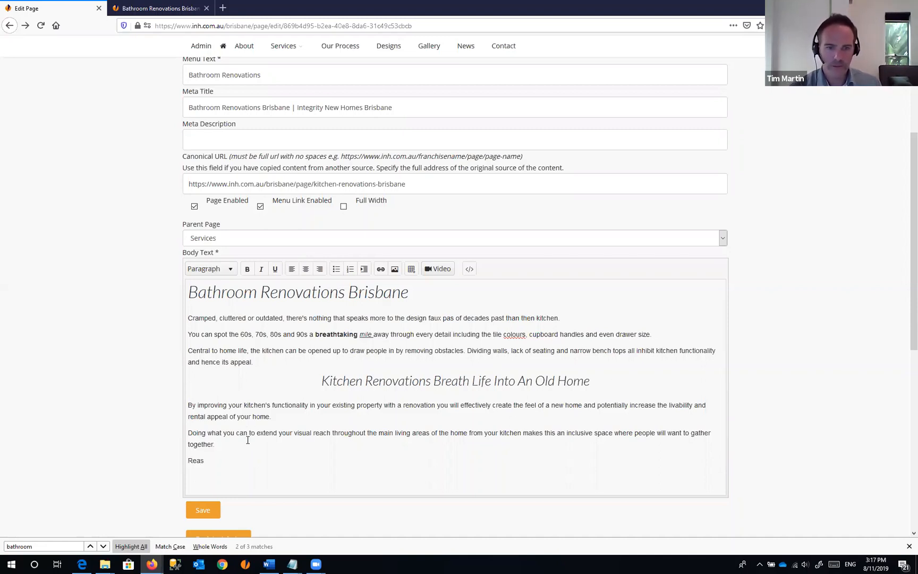
text(ons to)
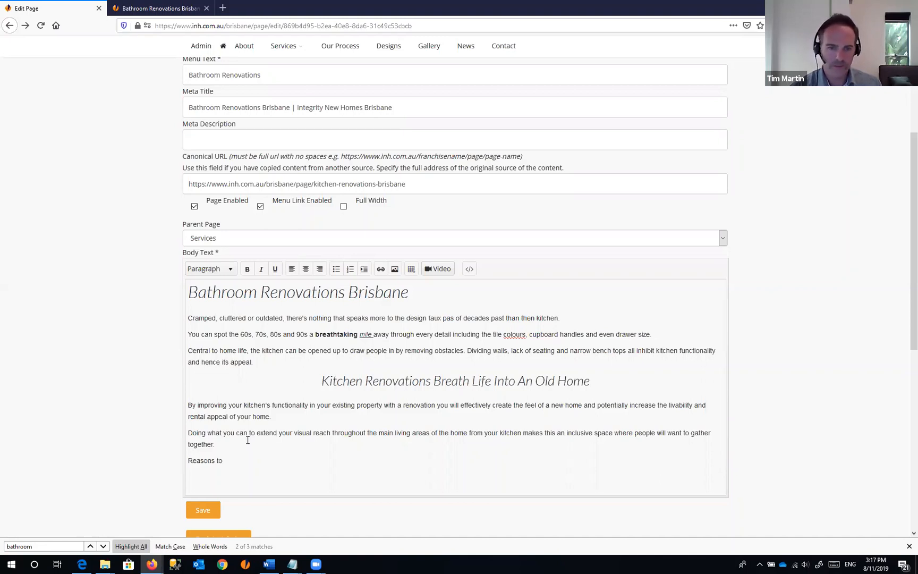
click(338, 381)
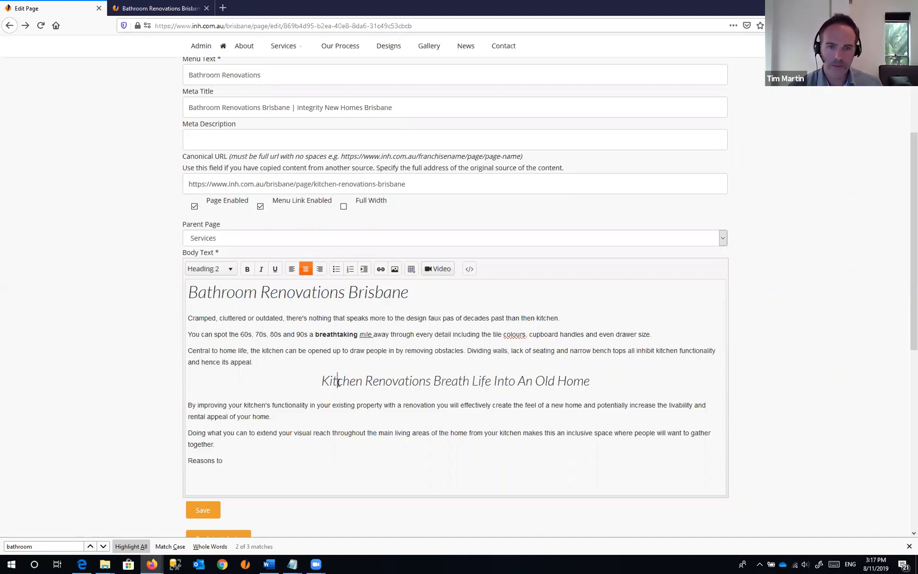
double_click(338, 382)
text(Bathroom)
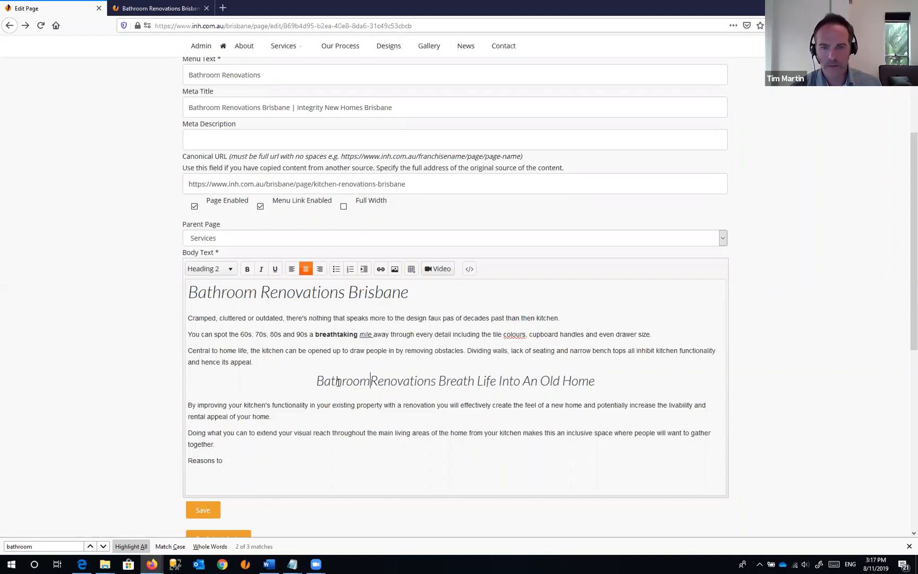
- Complete 'Reasons to renovate a bathroom', format it as Heading 2, and start a new paragraph below it
click(223, 461)
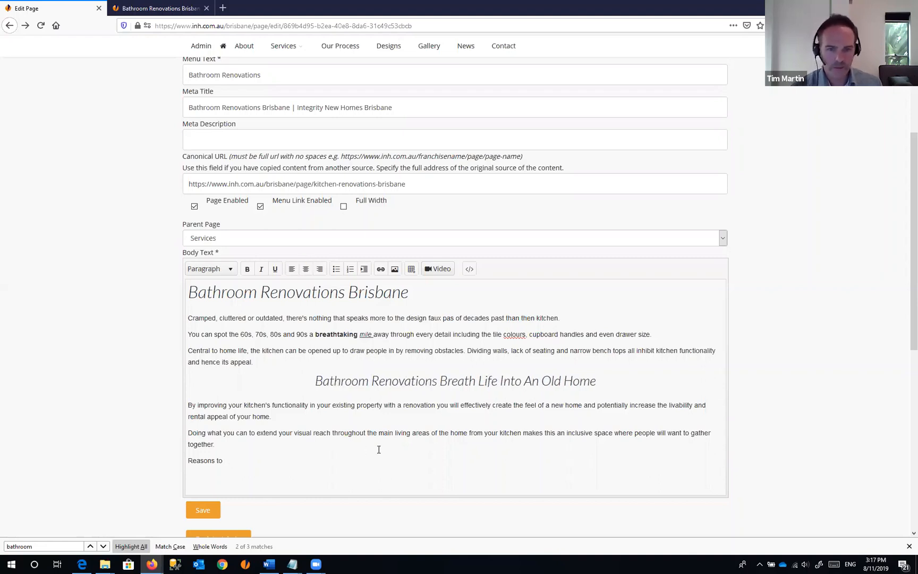
text(renovate a bat)
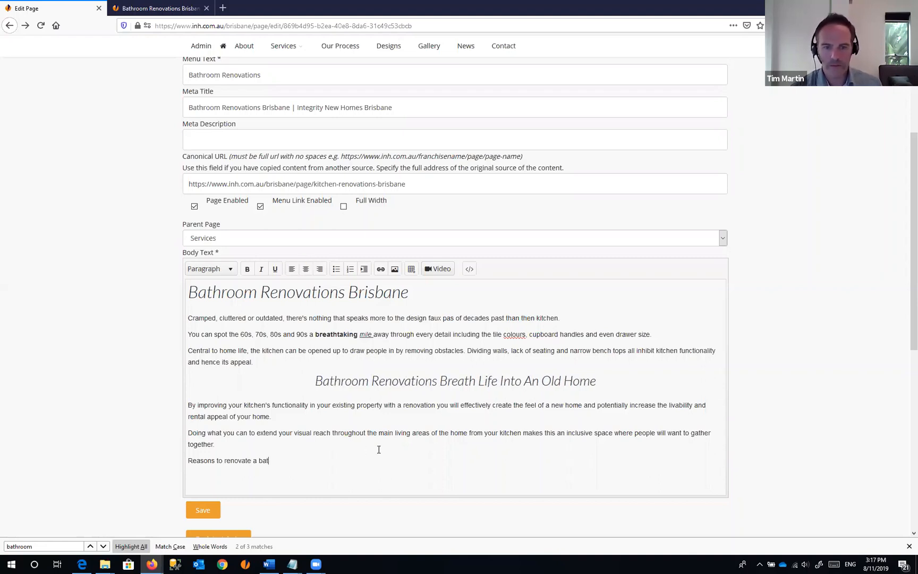
text(hroom)
key(shift+Home)
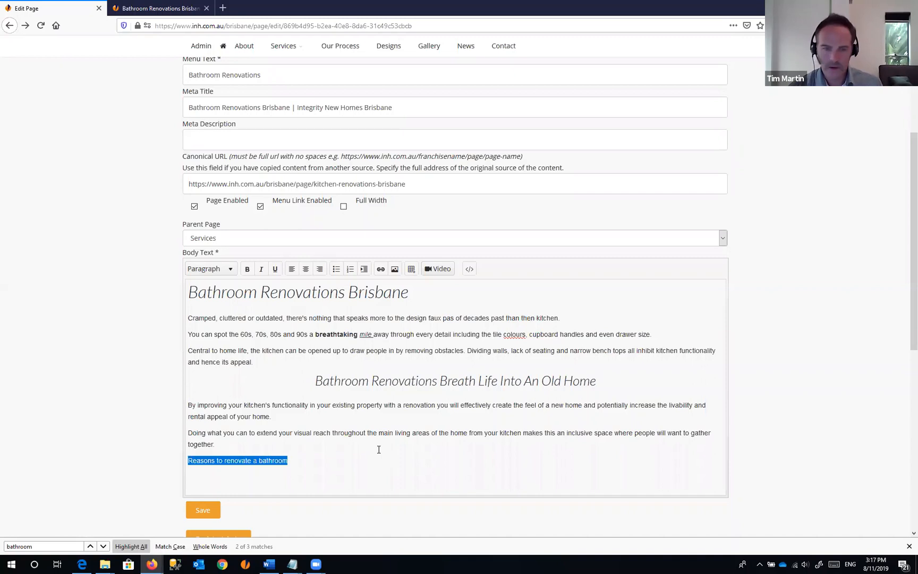
click(231, 271)
click(248, 345)
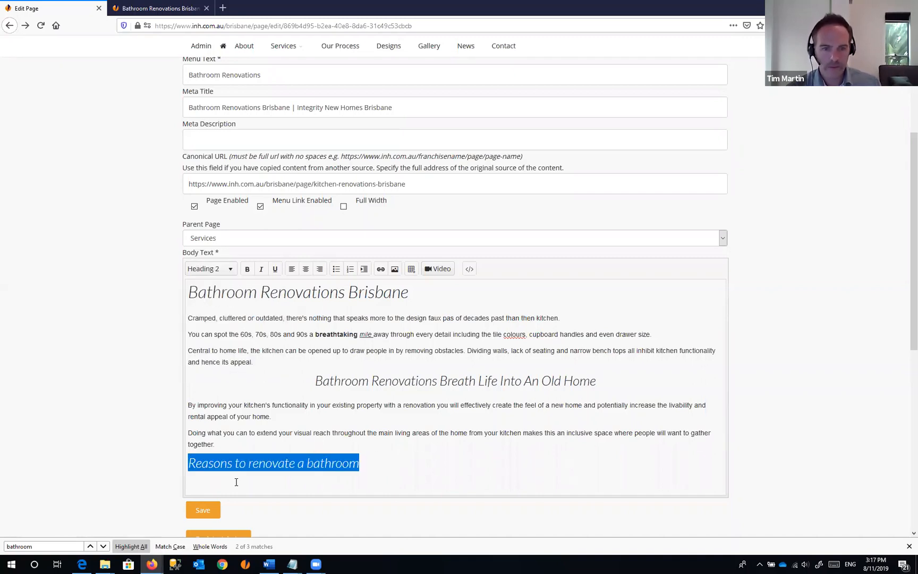
click(231, 476)
click(404, 467)
key(Return)
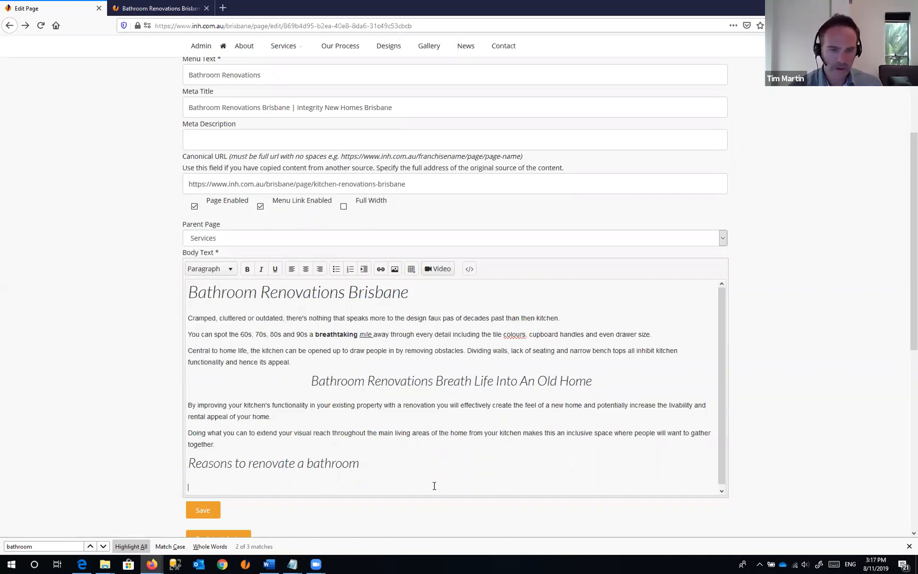
scroll(363, 296, down, 1)
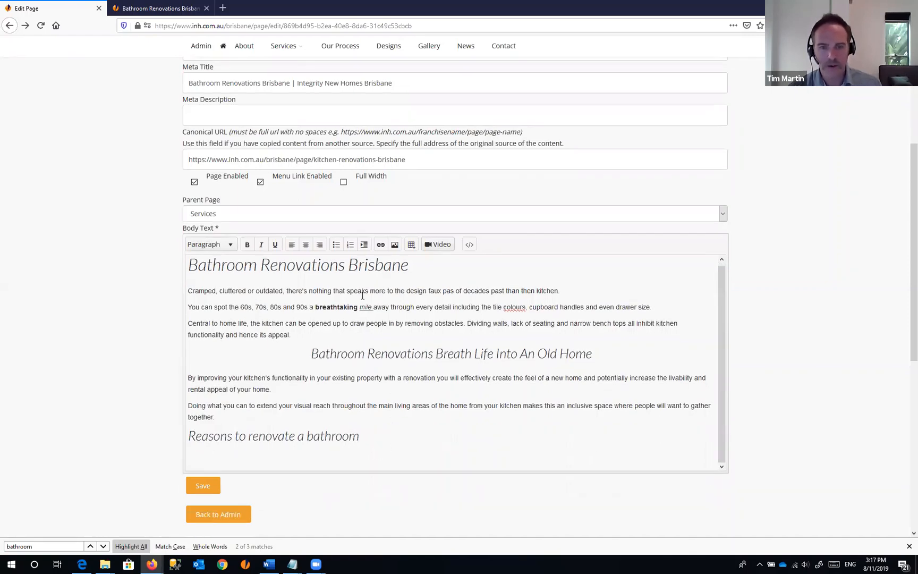
scroll(347, 213, down, 3)
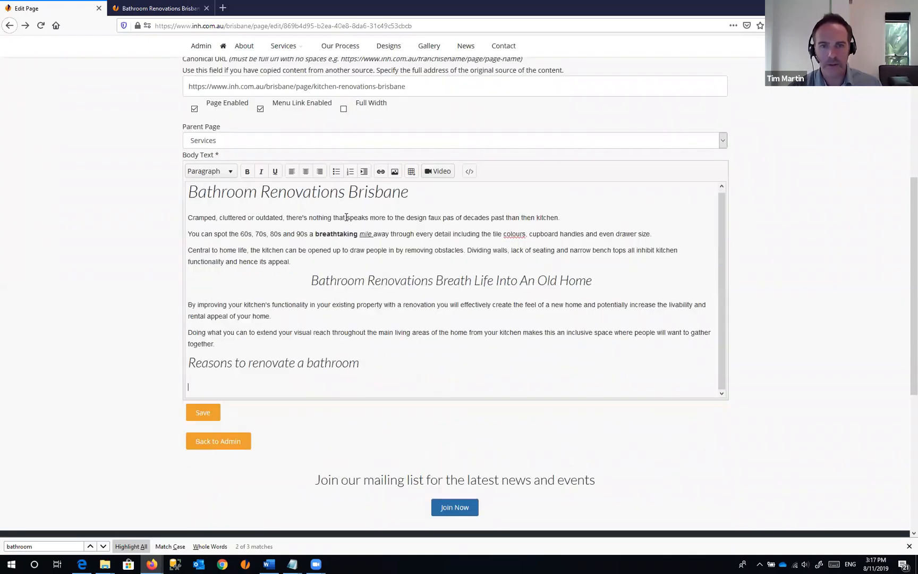
- Demonstrate a three-item bulleted list of placeholder text, then delete it
click(336, 172)
text(asdfasd)
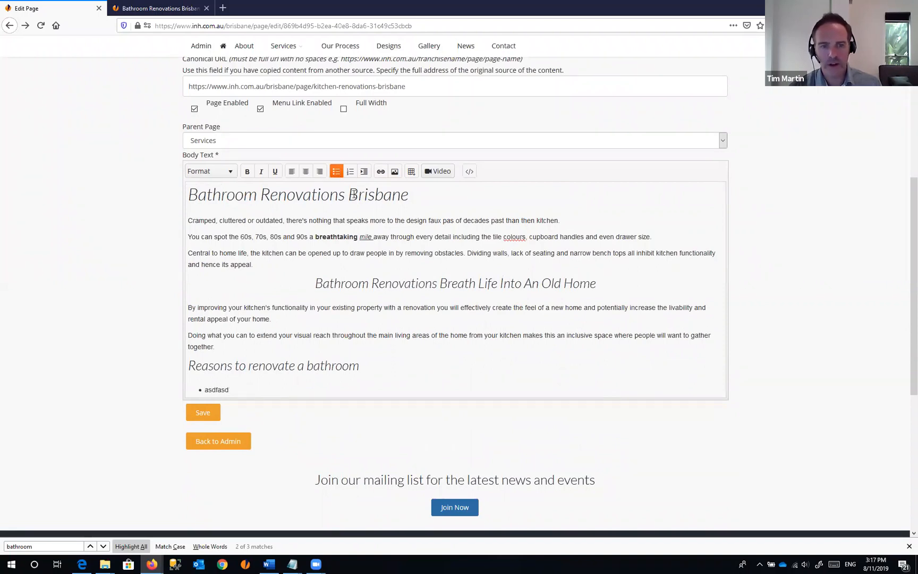
key(Return)
text(asdfasdf)
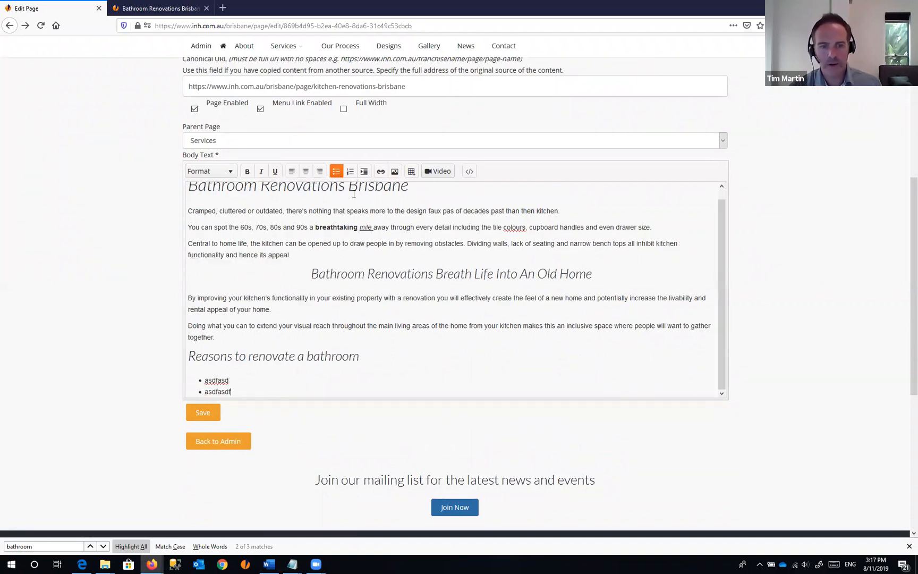
key(Return)
text(asdf)
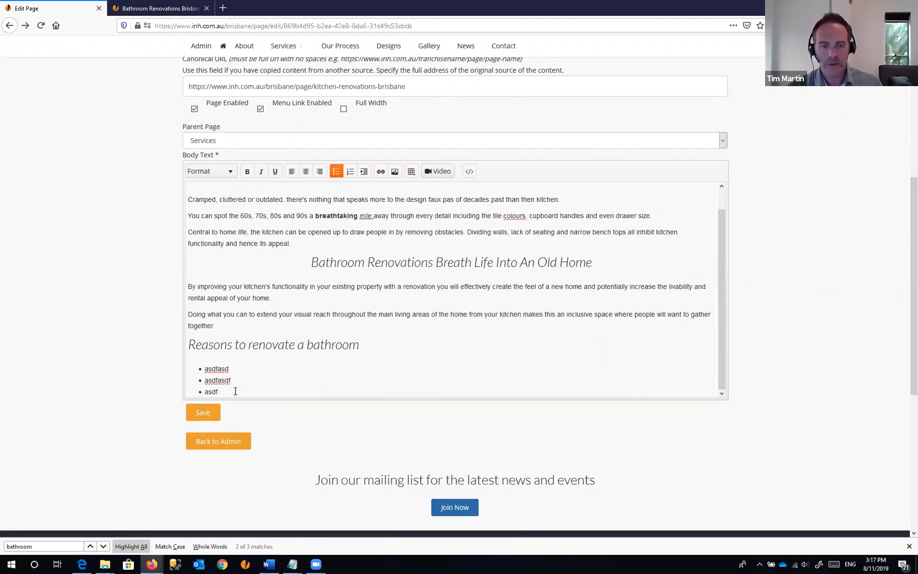
drag(236, 392, 195, 363)
key(BackSpace)
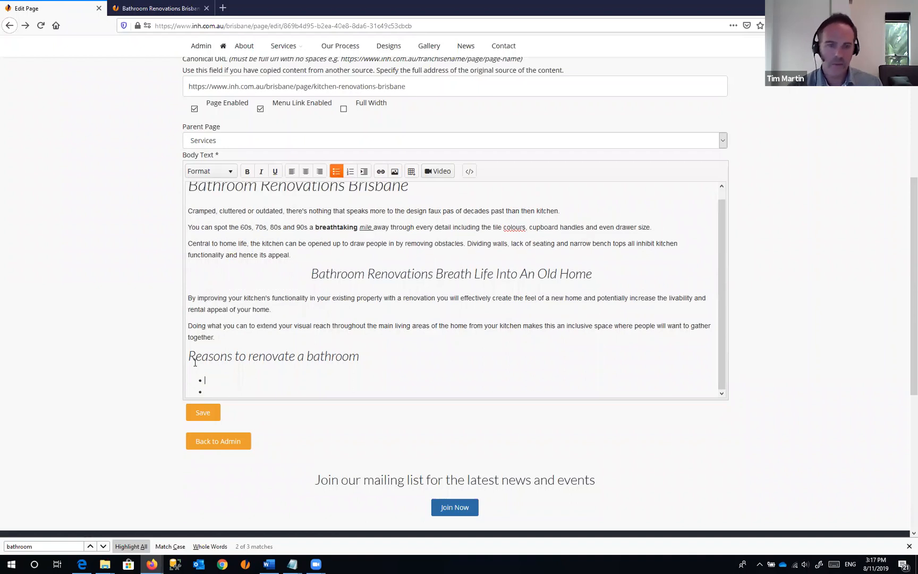
key(BackSpace)
key(BackSpace)
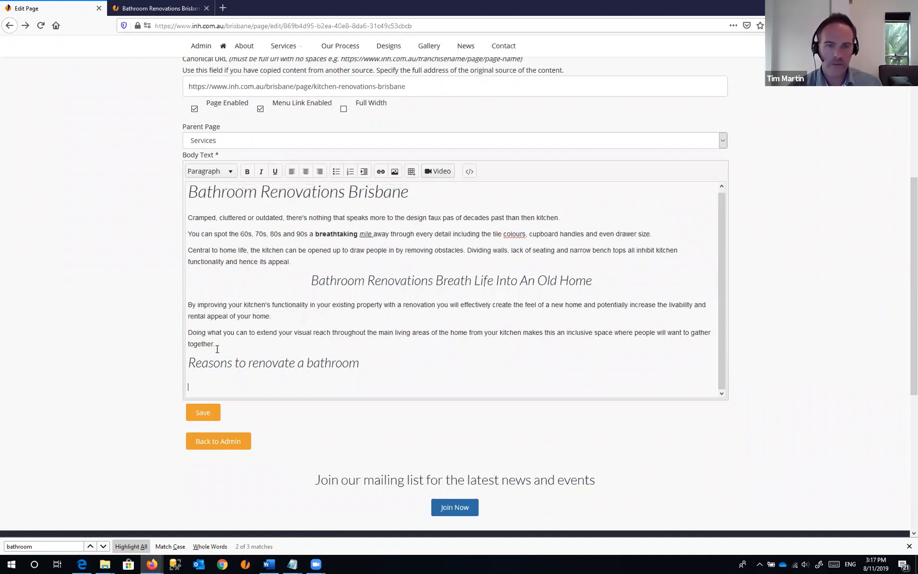
- Create a numbered list of placeholder items below the new heading
click(352, 172)
text(asdfasd)
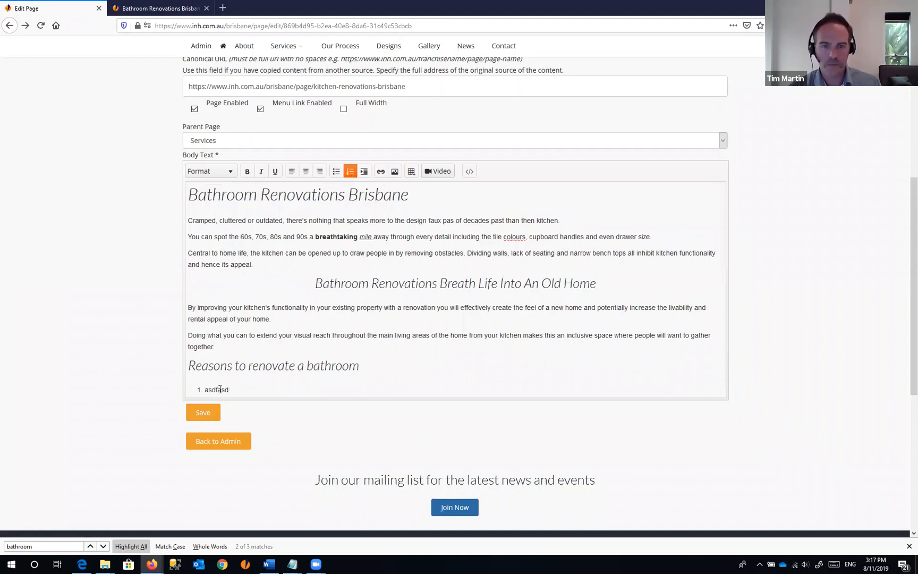
key(Return)
text(asdf)
key(Return)
text(asdf)
key(Return)
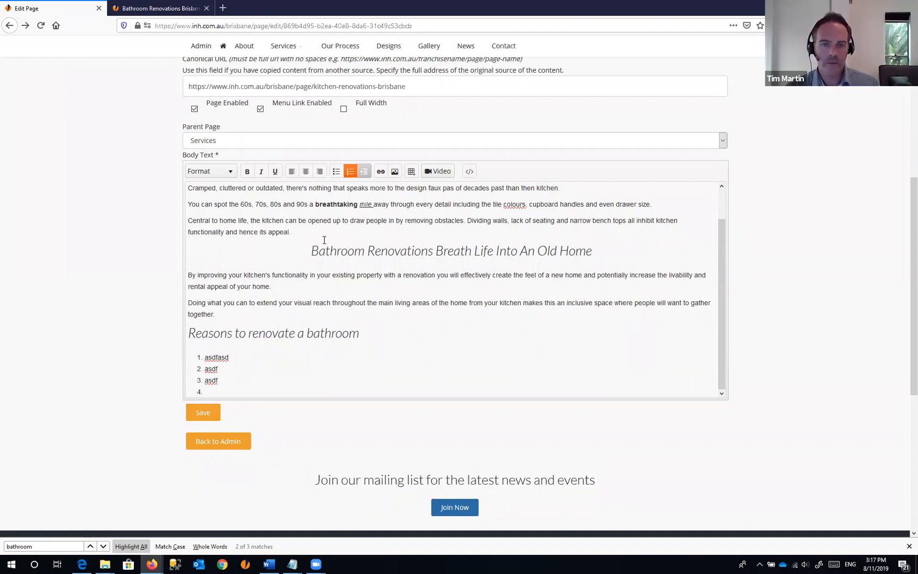
- Indent and outdent the third list item, then delete the demo heading and list
click(226, 381)
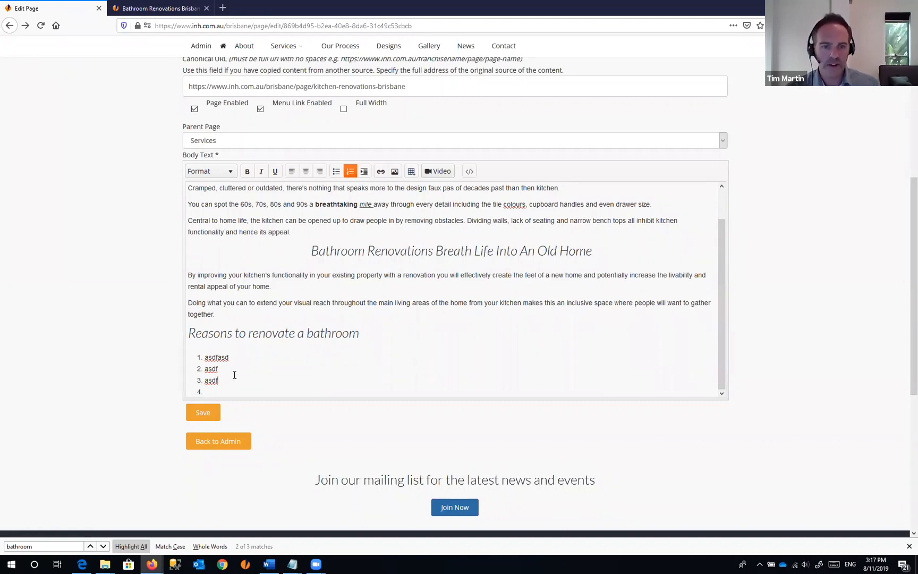
click(363, 173)
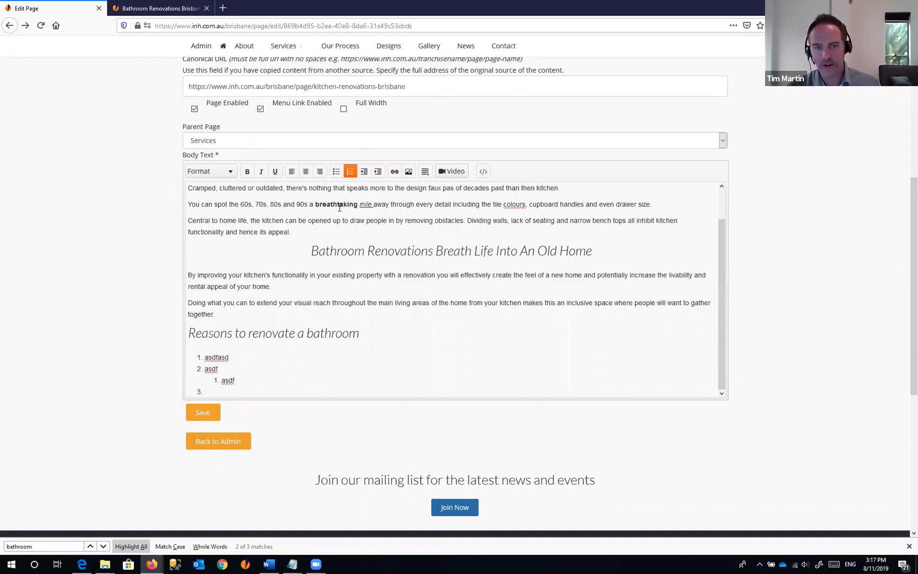
click(377, 172)
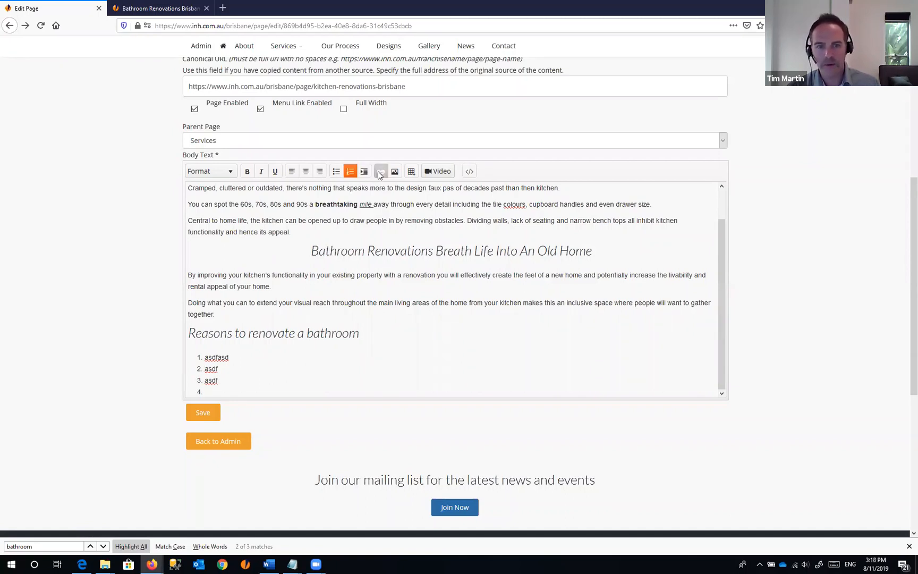
click(365, 171)
click(352, 172)
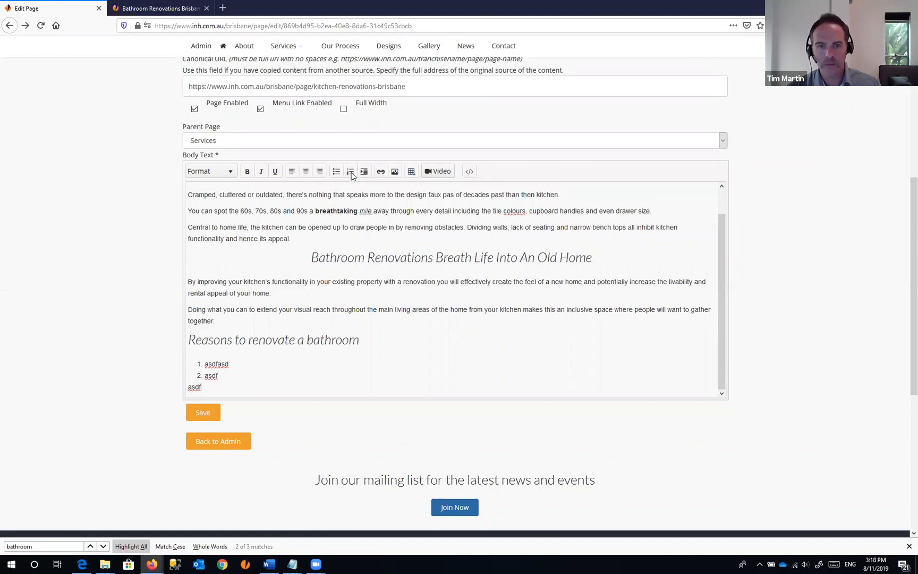
drag(202, 387, 180, 347)
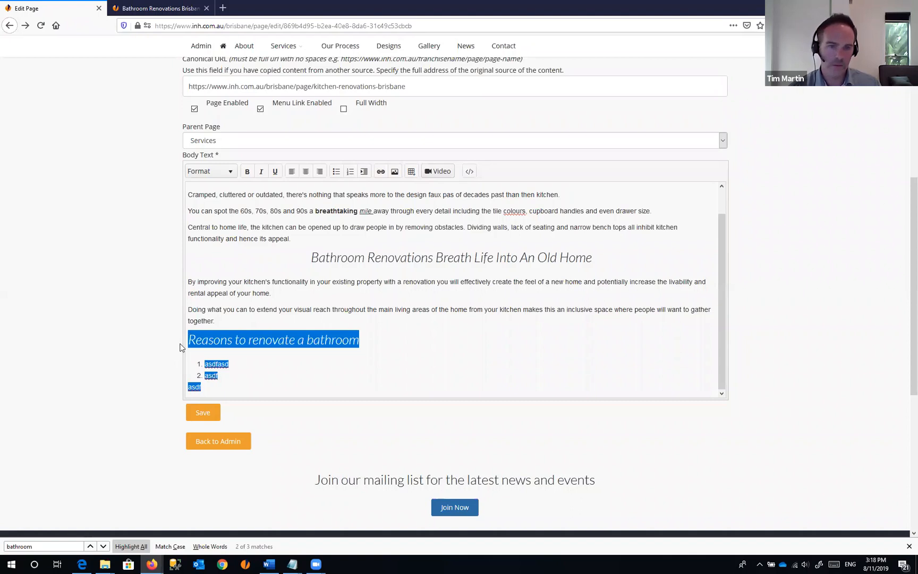
key(BackSpace)
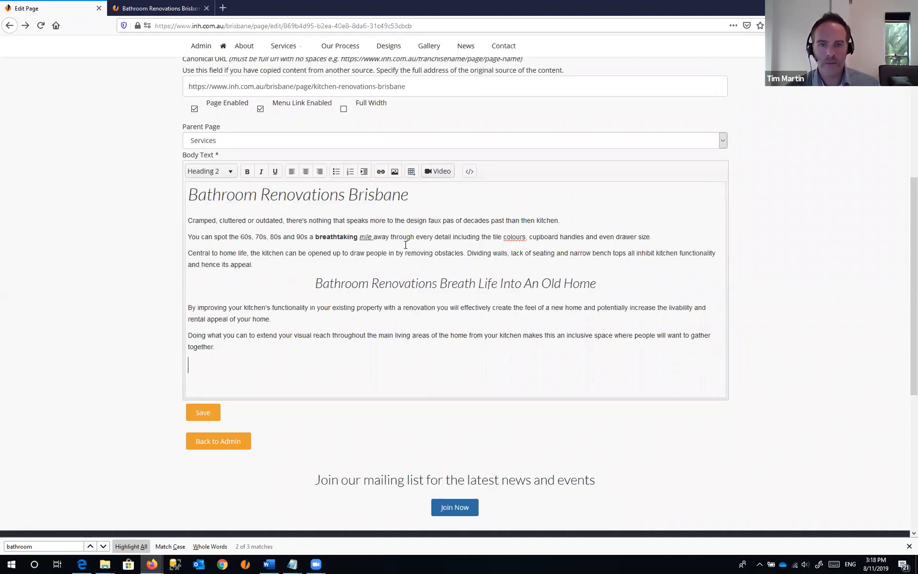
- Add a closing line 'Please call us on' the business phone number 'or Contact us', selecting 'Contact'
key(BackSpace)
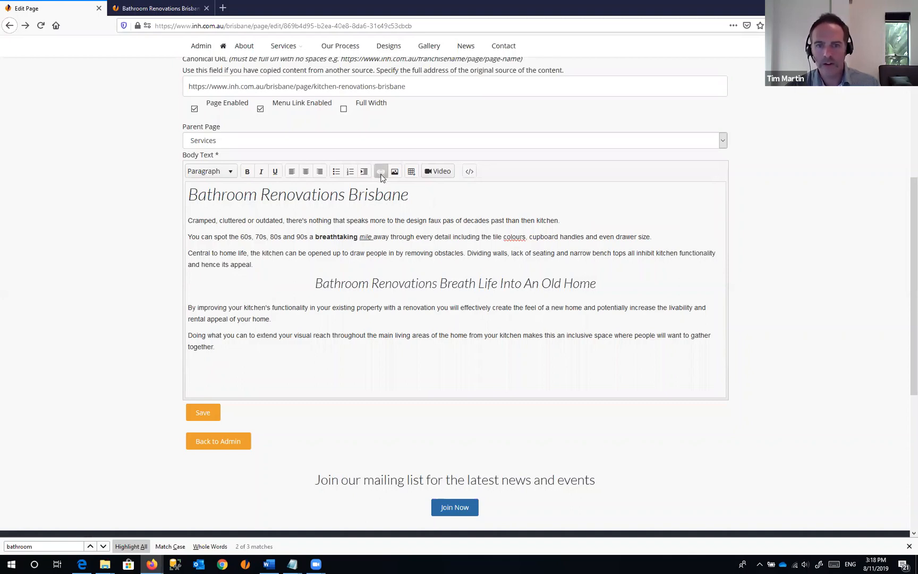
click(437, 197)
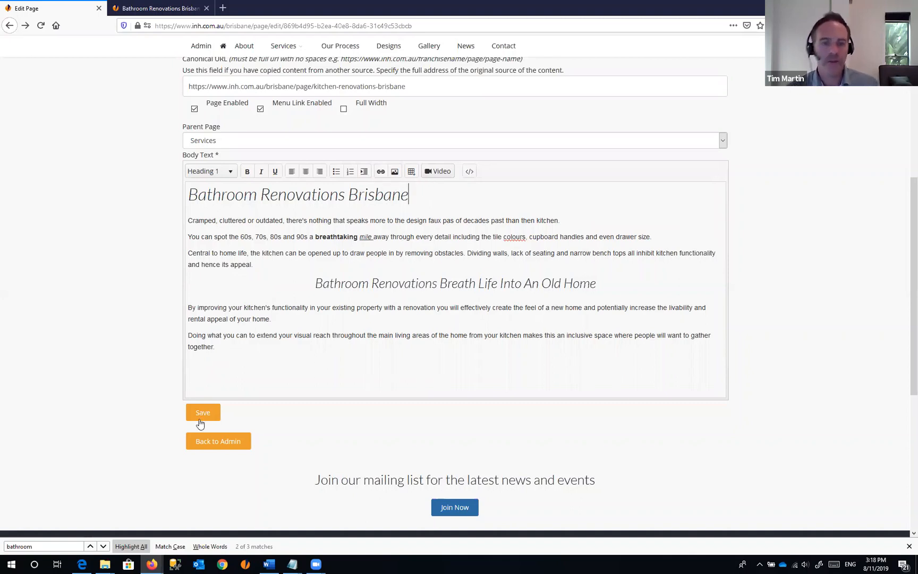
click(206, 370)
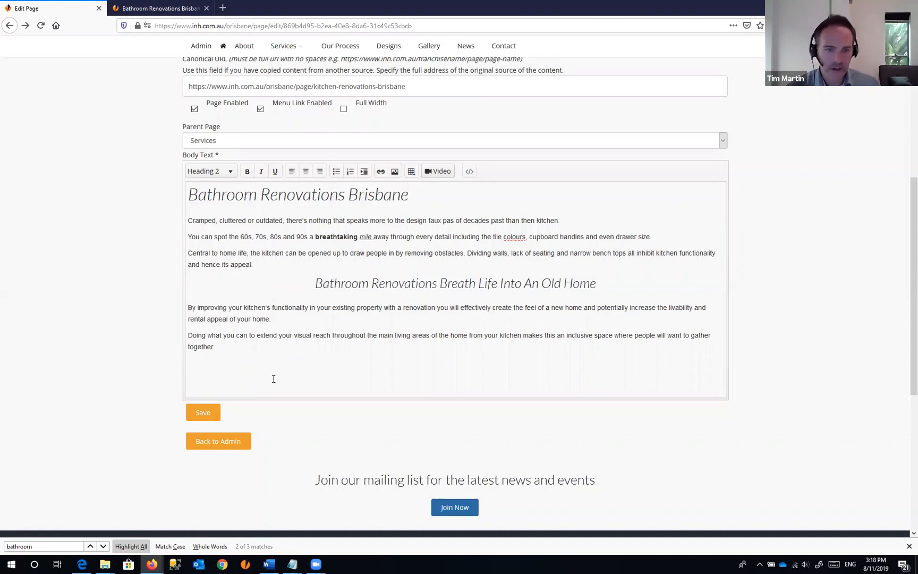
key(Up)
key(Down)
key(Left)
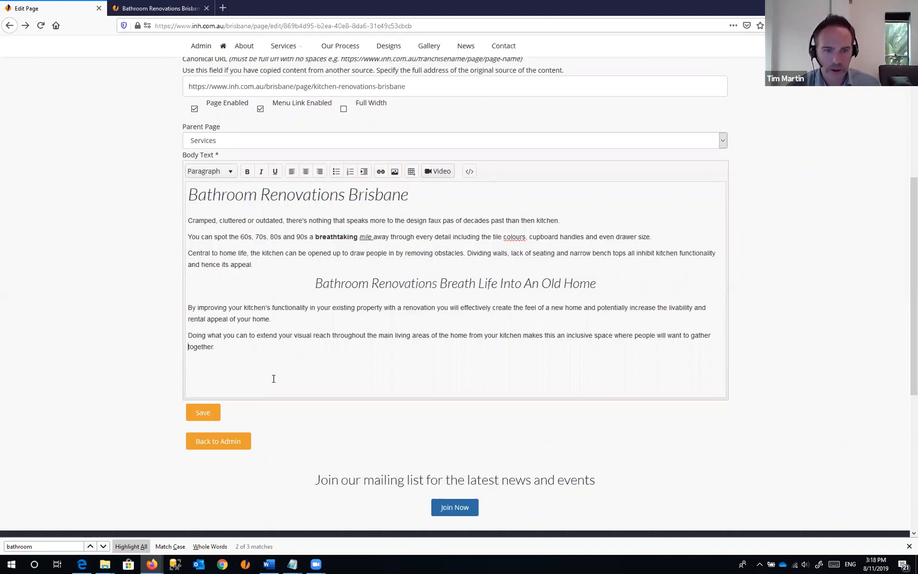
key(Return)
key(Return)
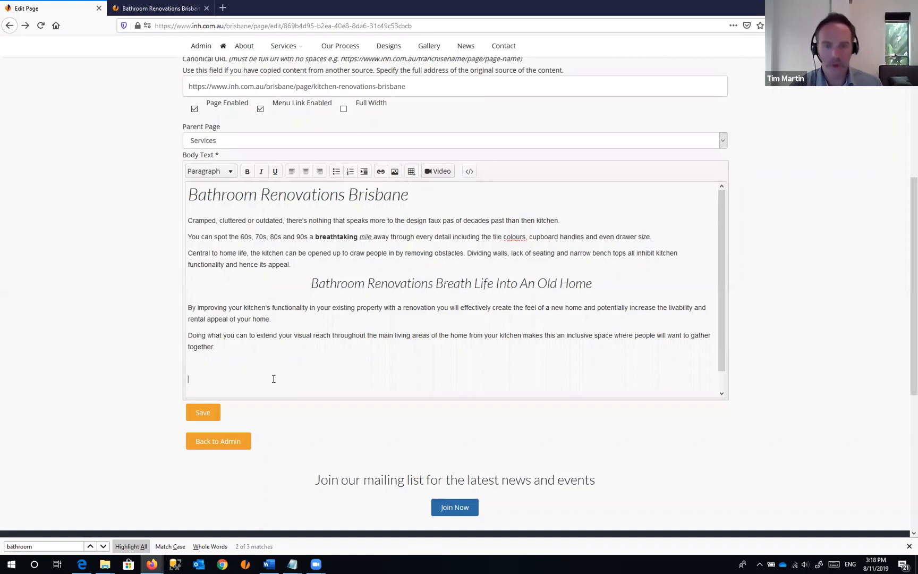
text(Please call us on)
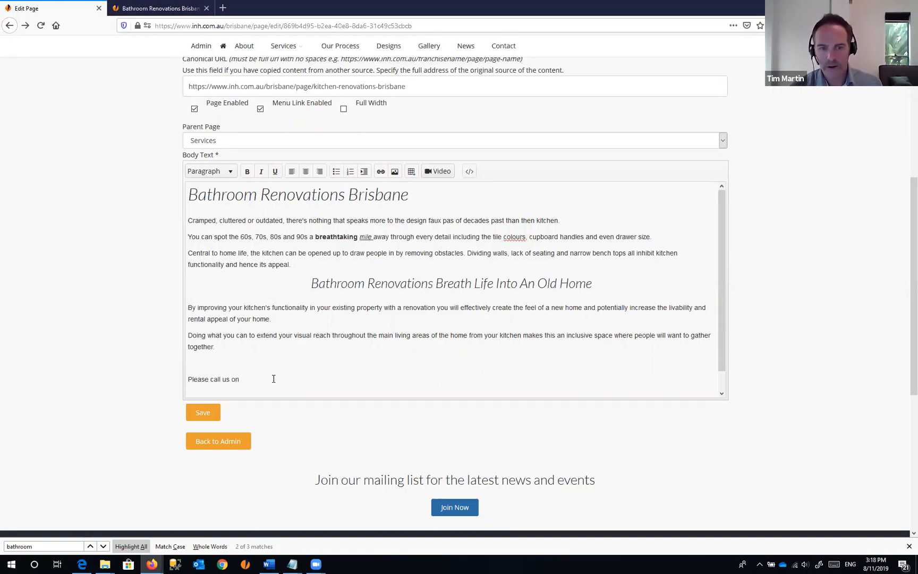
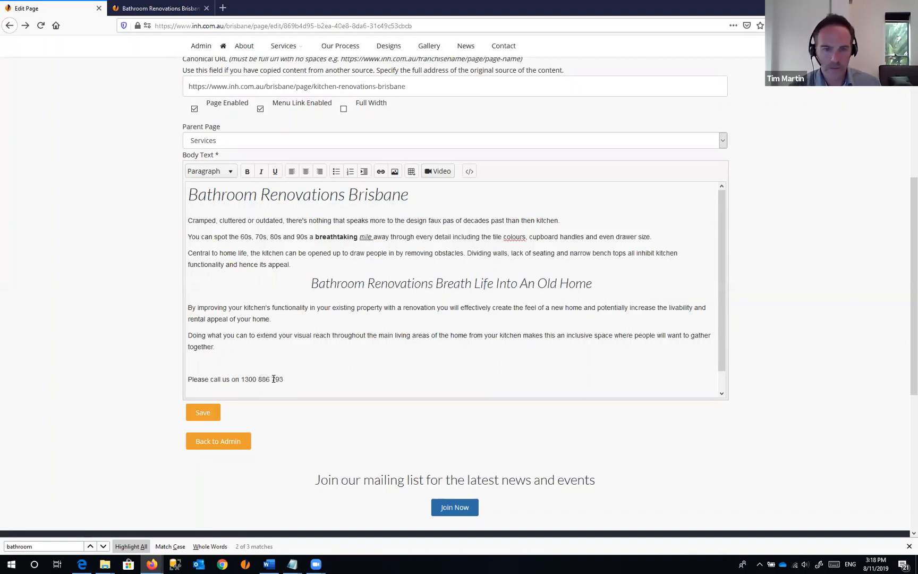
text( or Contact us.)
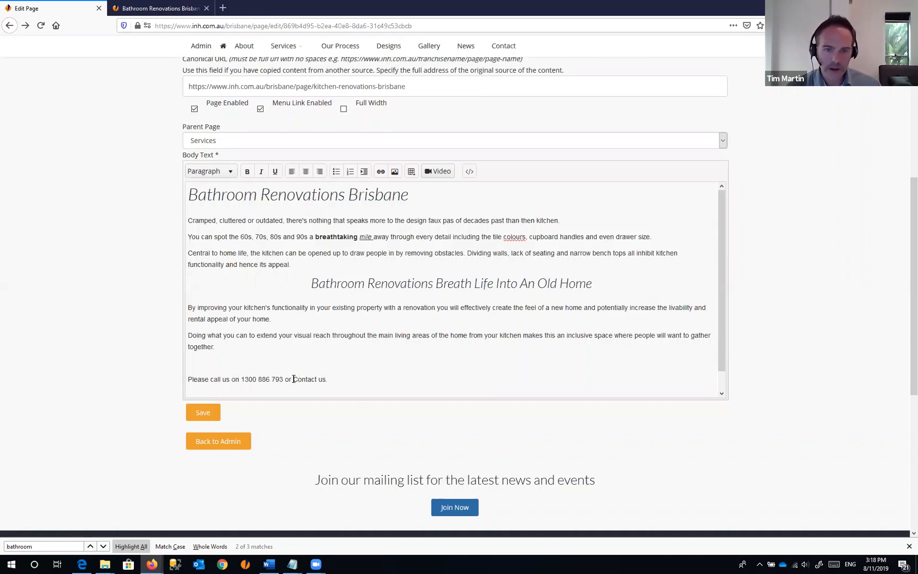
drag(295, 379, 318, 379)
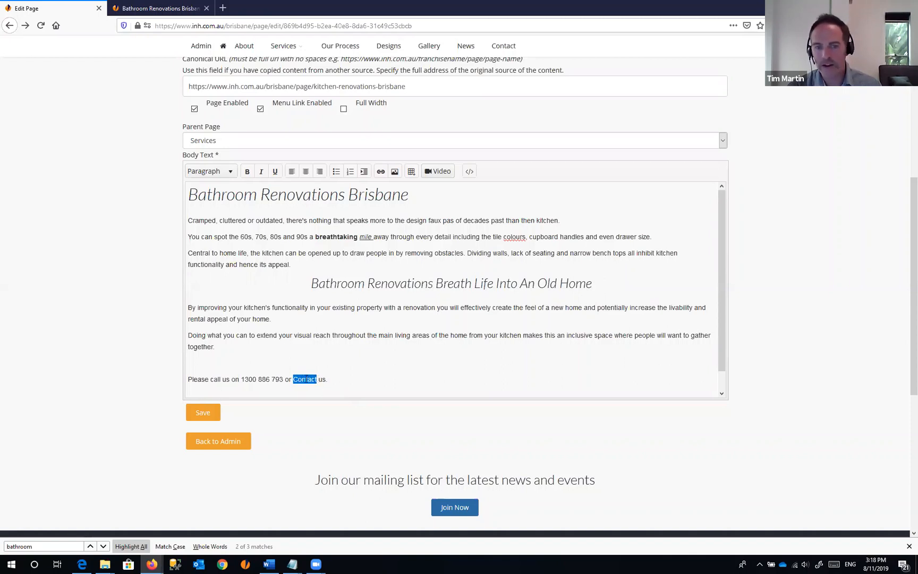
- Link 'Contact' to /brisbane/contact, save the page, and view the live Bathroom Renovations Brisbane page
click(381, 172)
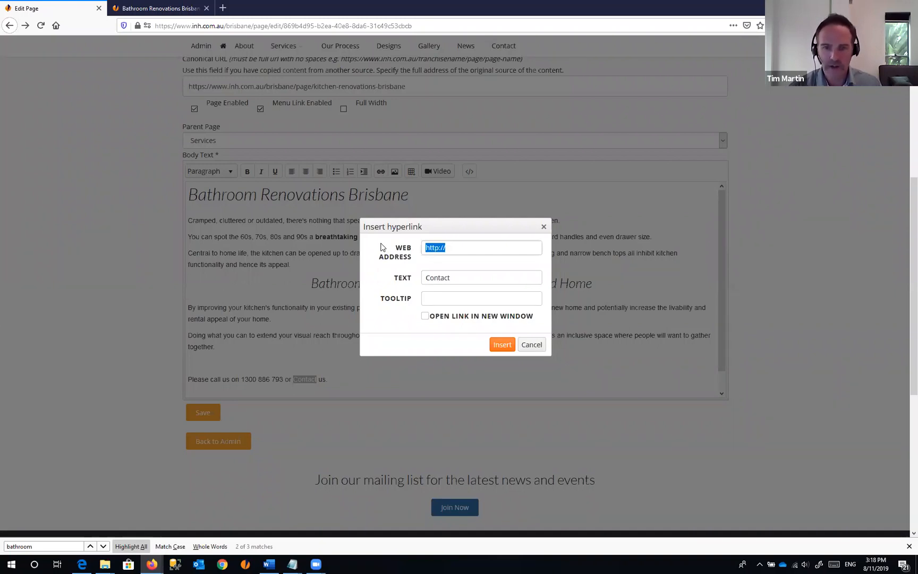
text(/brisbane)
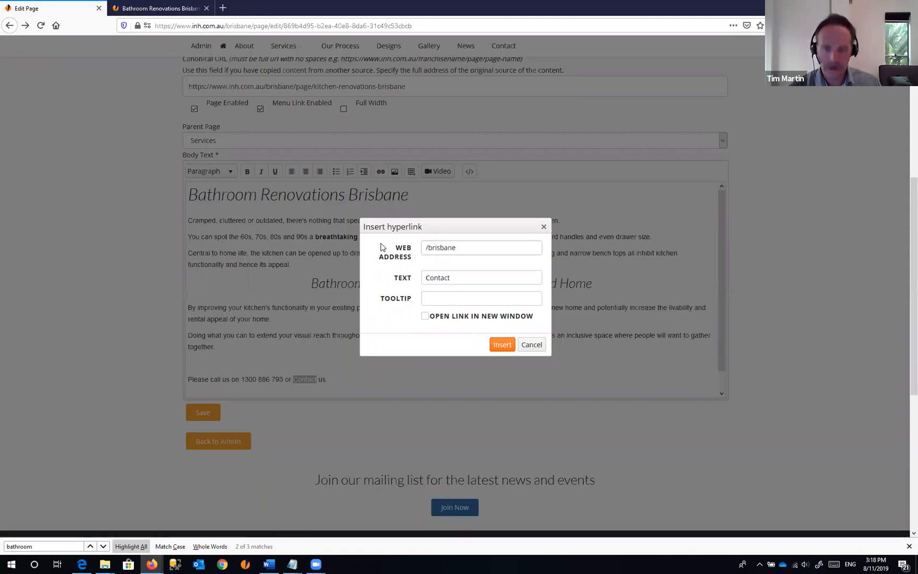
text(/co)
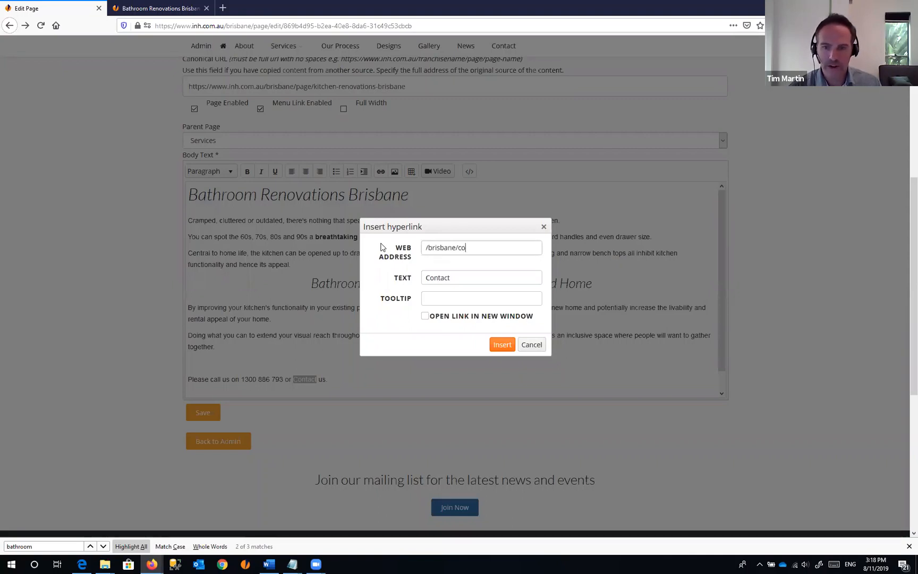
text(ntact)
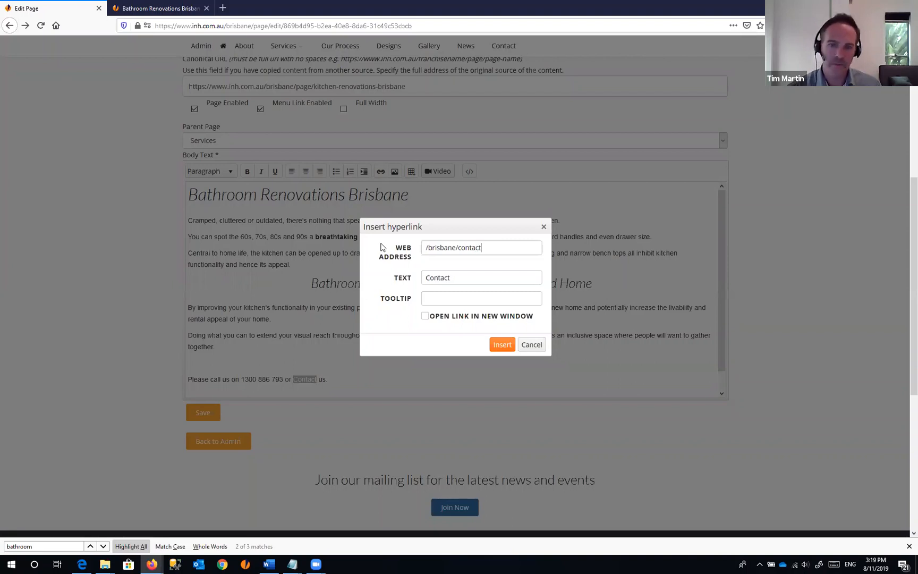
click(502, 346)
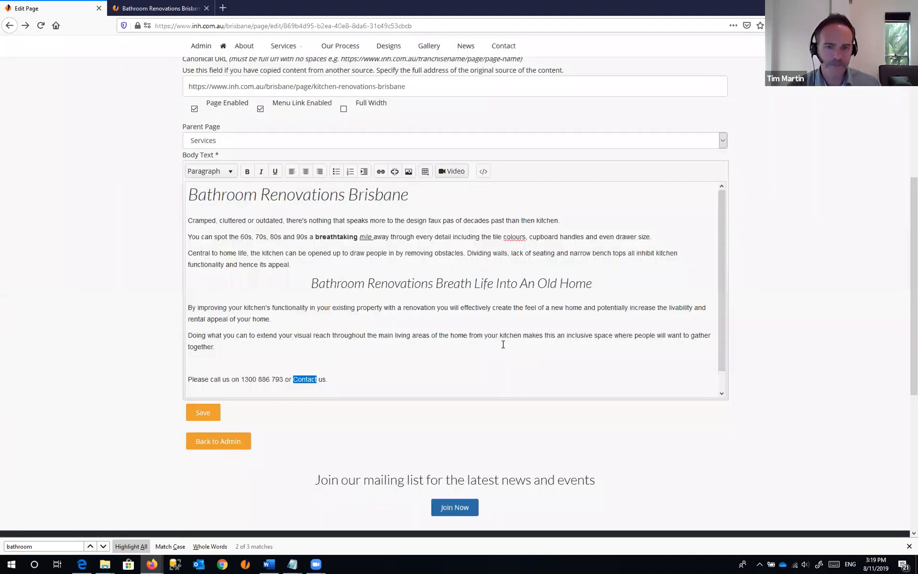
click(305, 382)
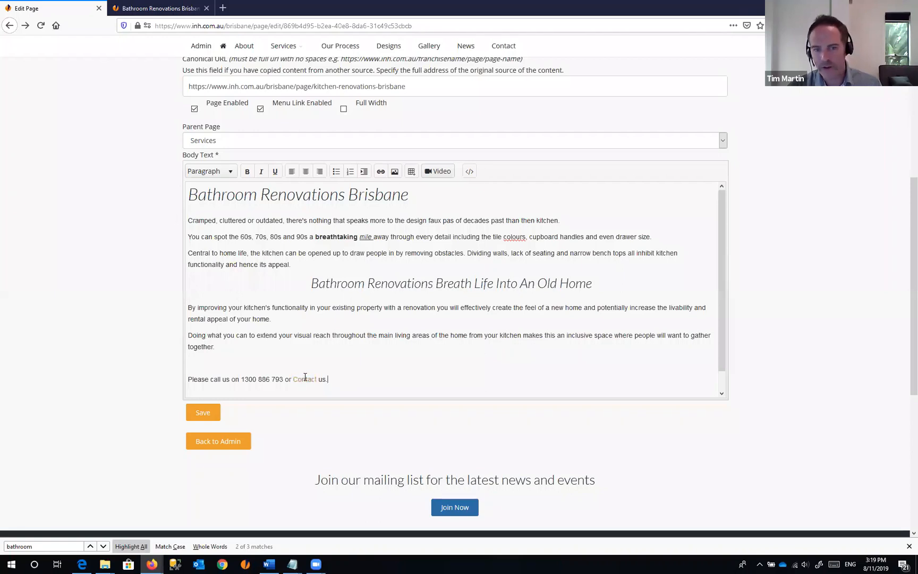
click(207, 415)
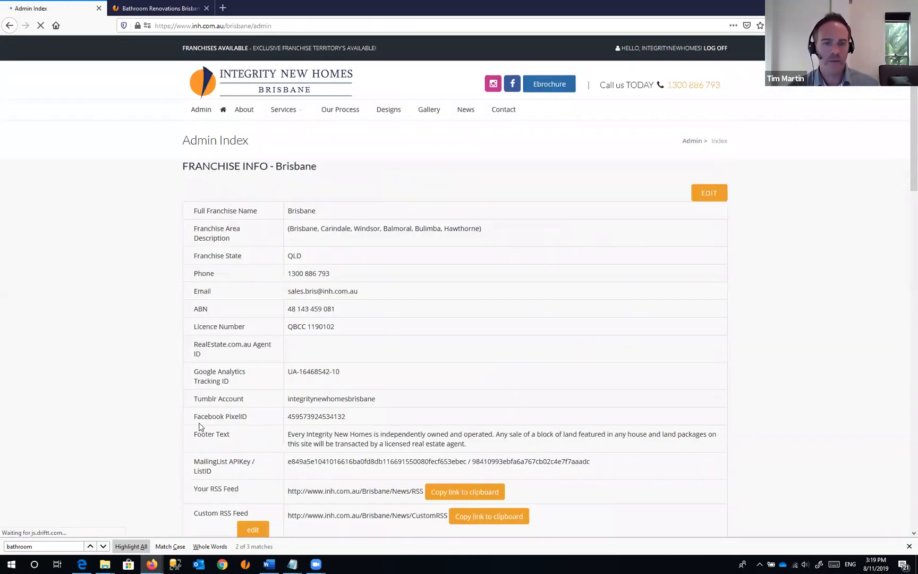
click(174, 7)
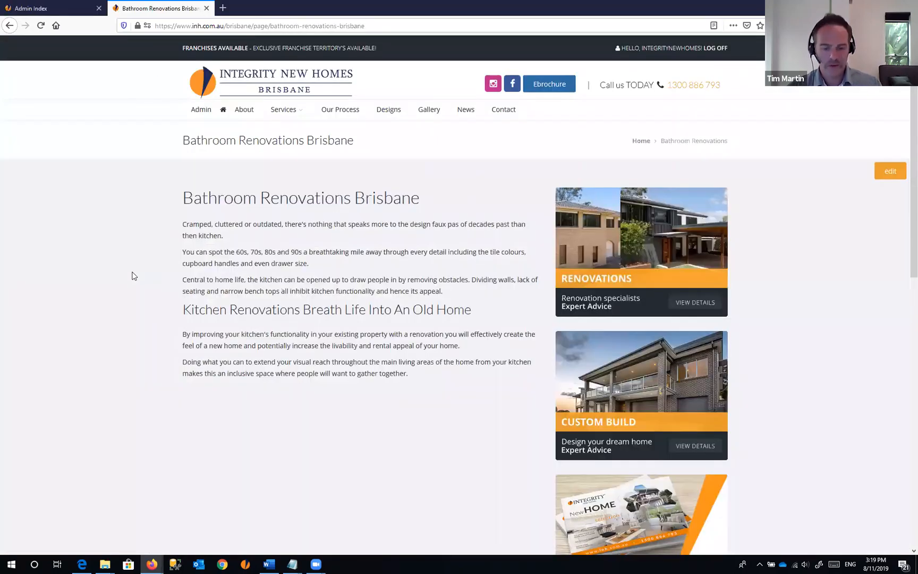
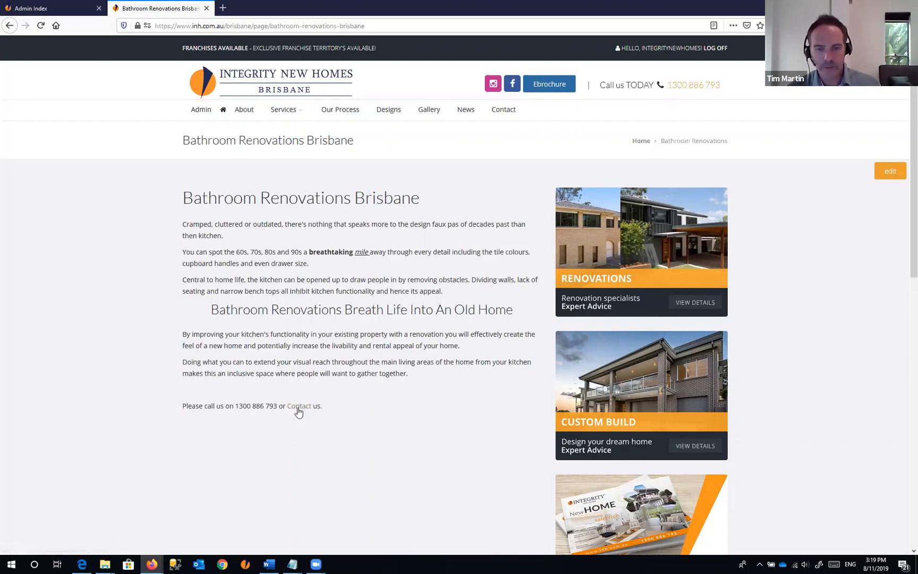
- Test the Contact link, which opens the Contact Us form, then go back to Admin Index
click(298, 407)
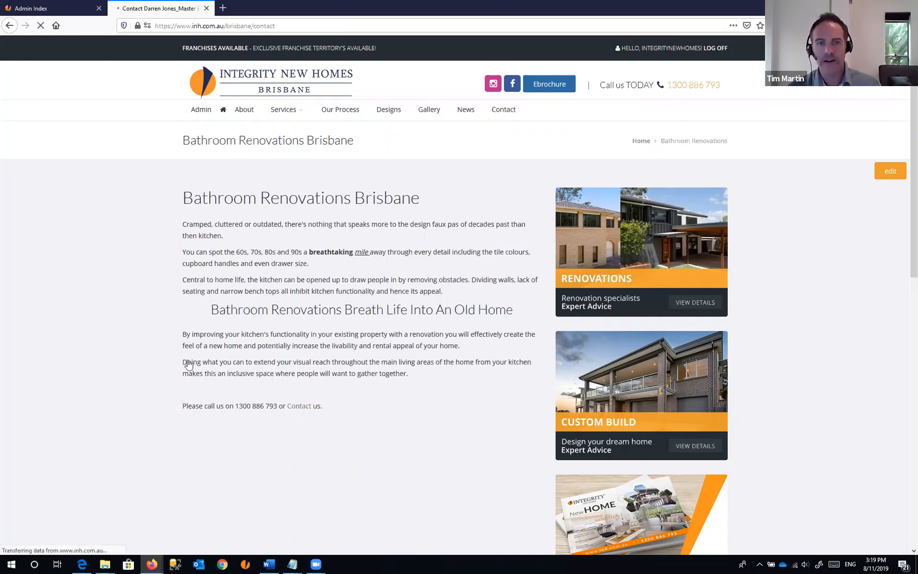
scroll(470, 254, down, 8)
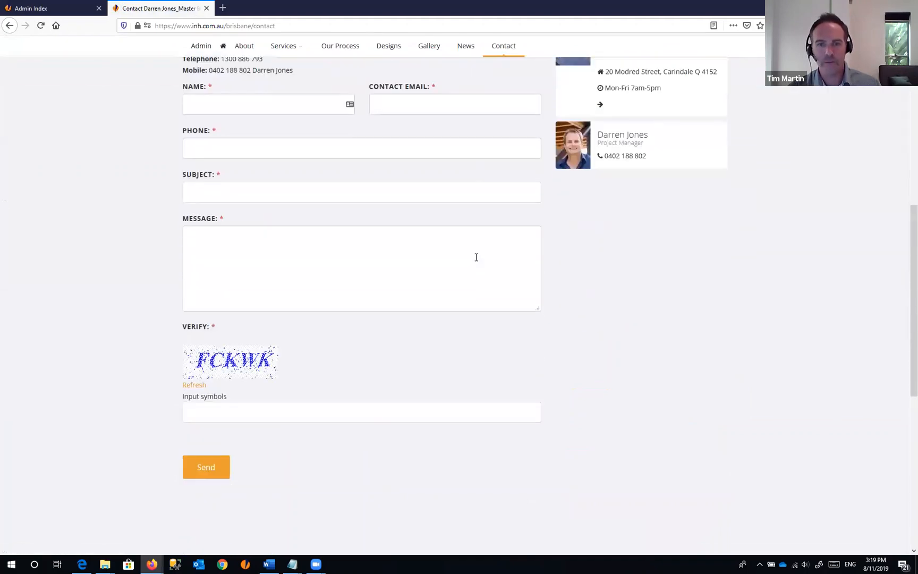
scroll(475, 259, up, 8)
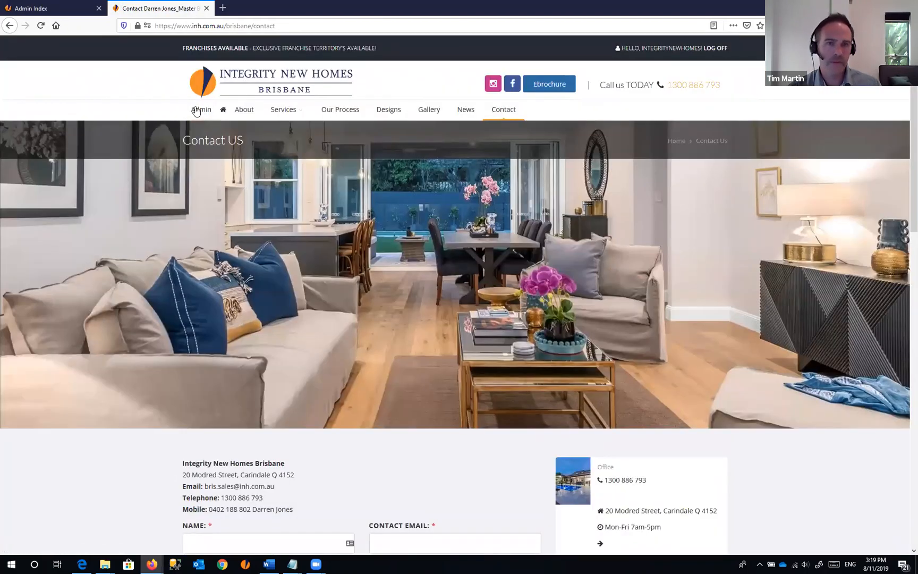
click(53, 9)
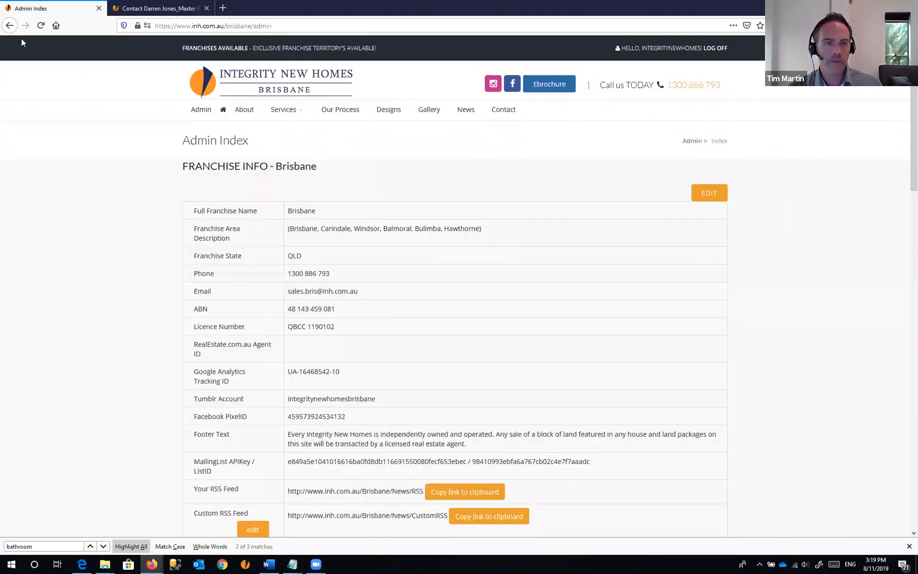
- Back in the bathroom page editor, add two blank lines above the 'Please call us' line
click(10, 26)
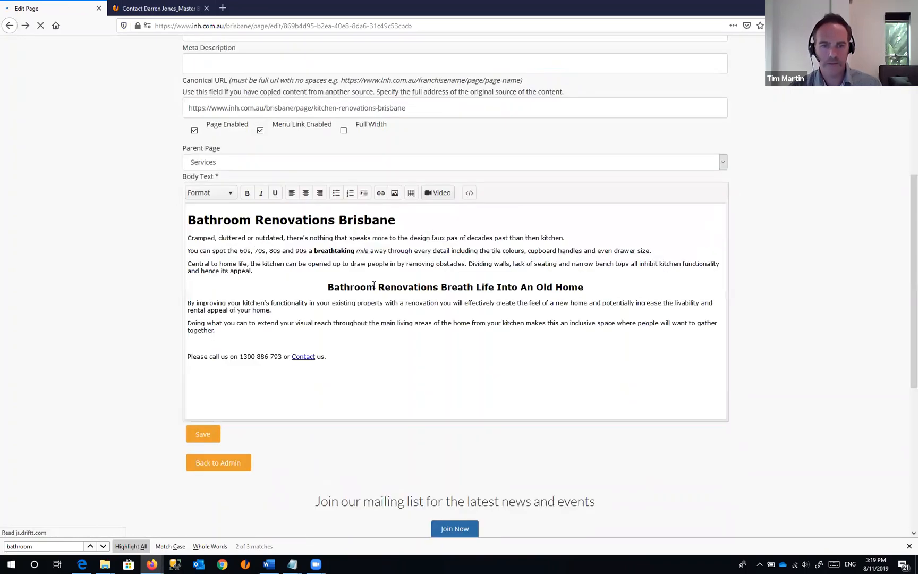
scroll(425, 303, down, 2)
click(335, 364)
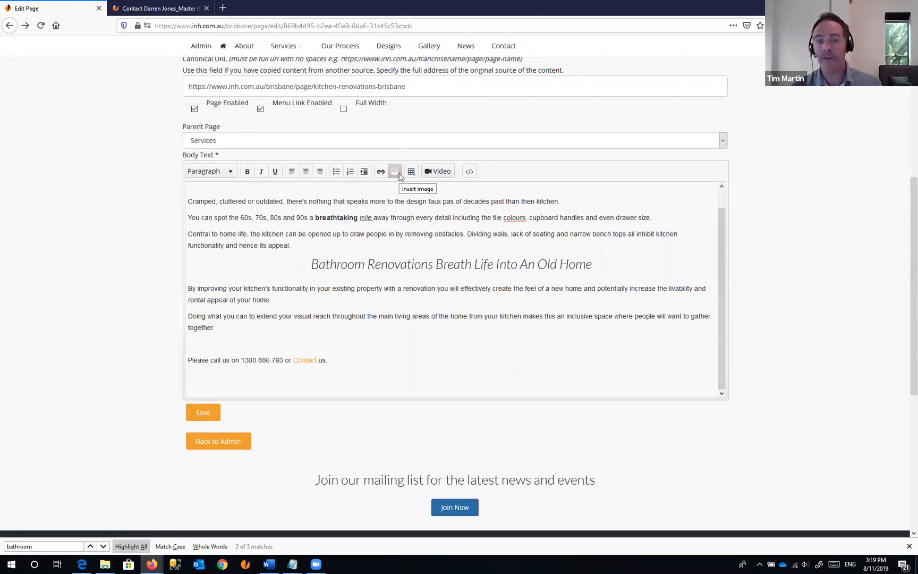
key(Up)
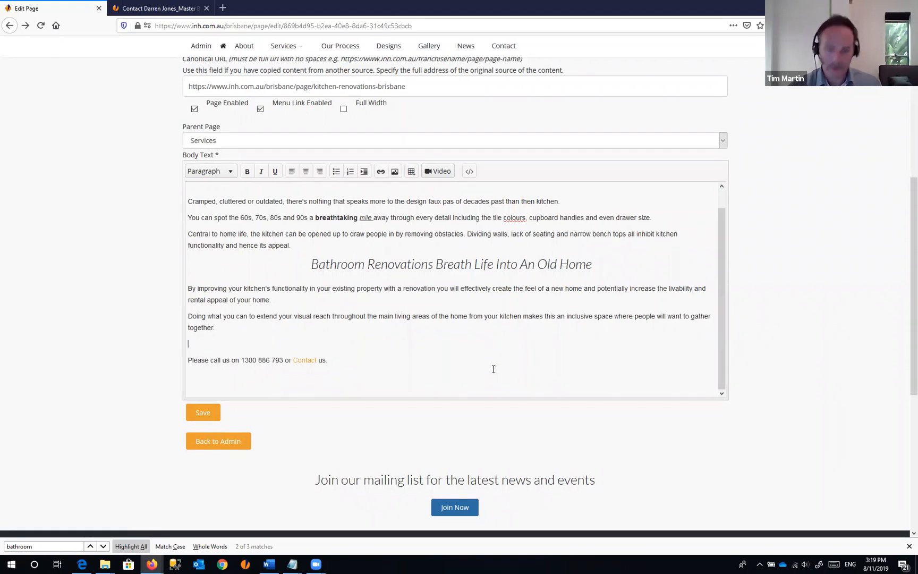
key(Return)
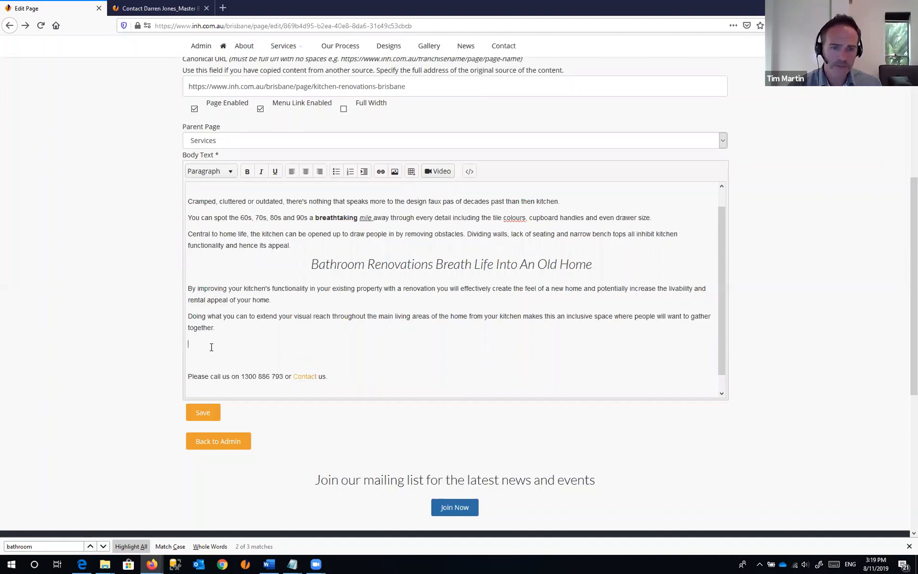
click(196, 349)
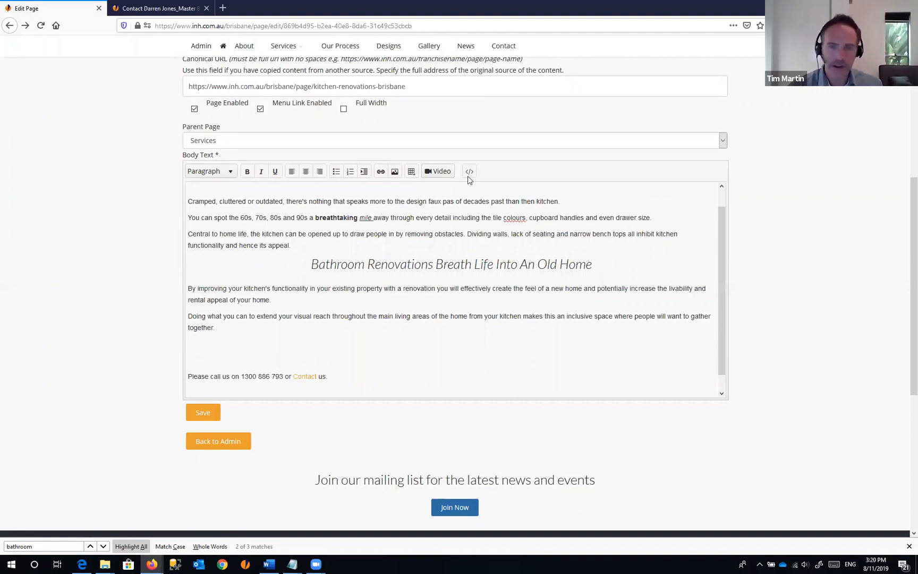
key(Return)
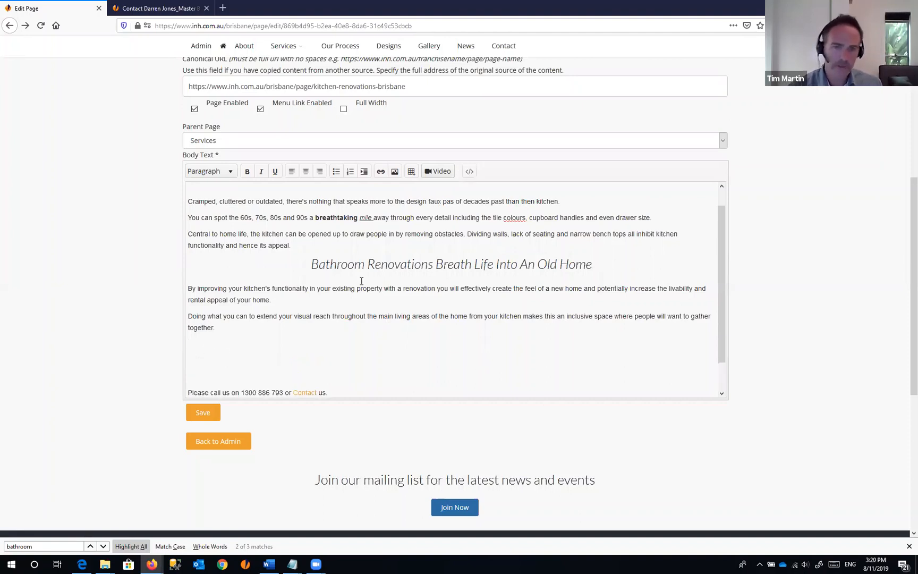
click(396, 172)
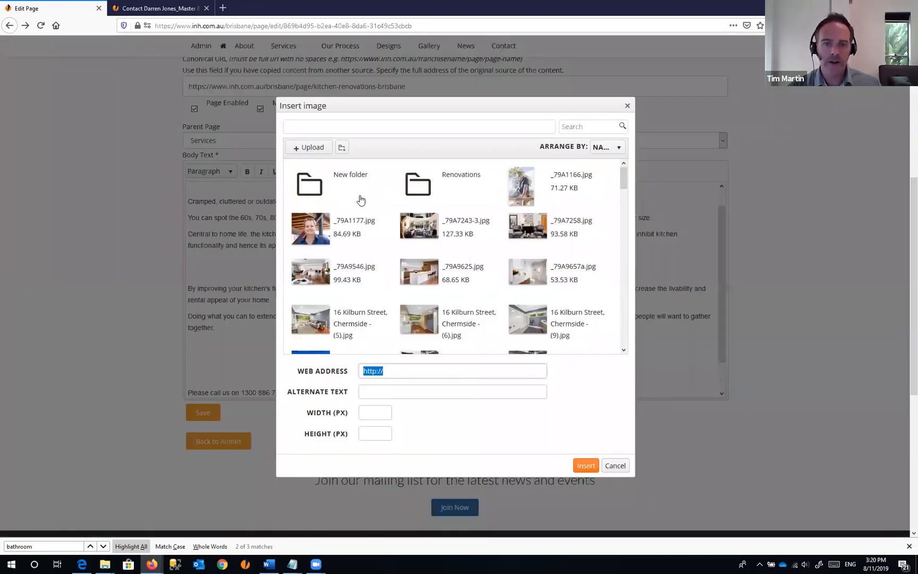
- Scroll the Insert image library past the New folder and Renovations folders to the photo files
drag(624, 180, 618, 160)
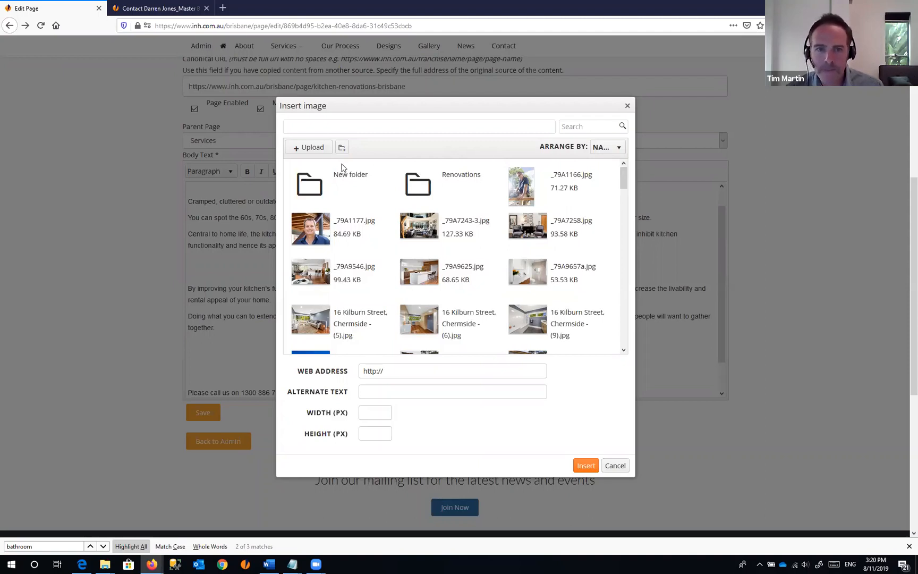
- Upload bathroom.jpg from the INH Brisbane photos folder to the image library
click(310, 148)
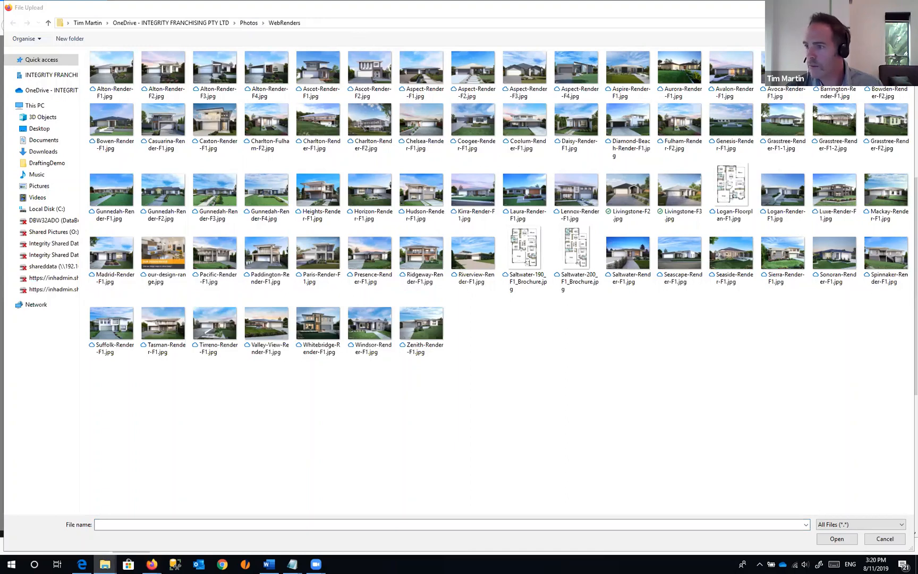
click(319, 22)
text(C:\~photos\INH Brisbane\photos)
key(Return)
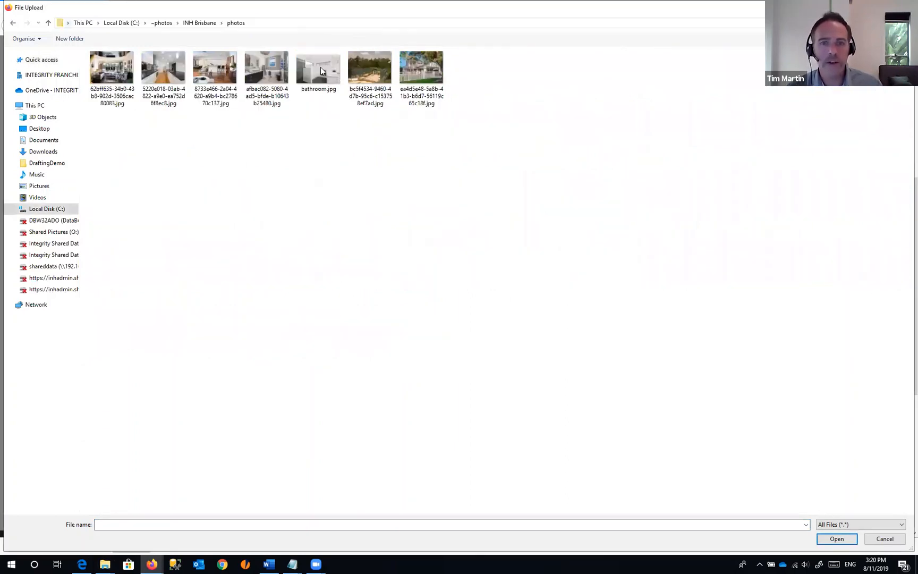
click(326, 65)
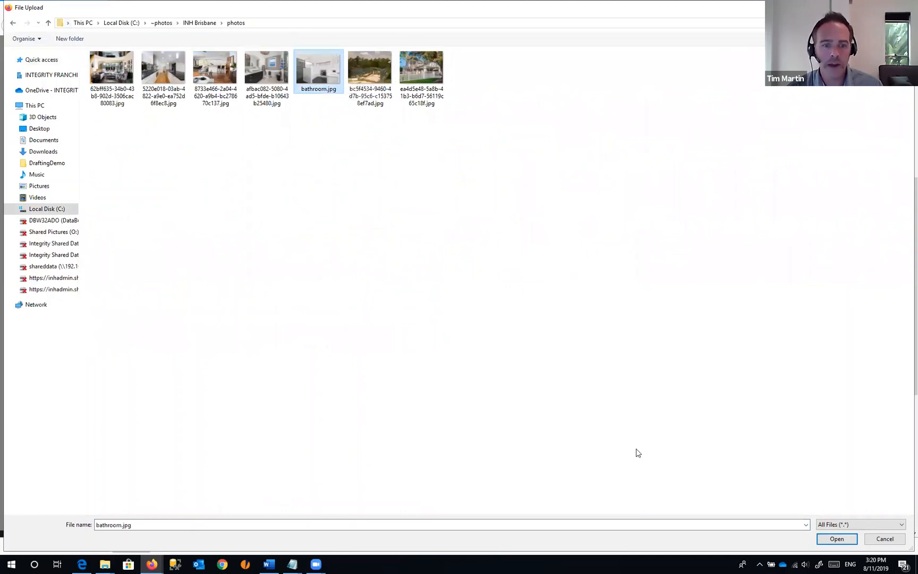
click(839, 541)
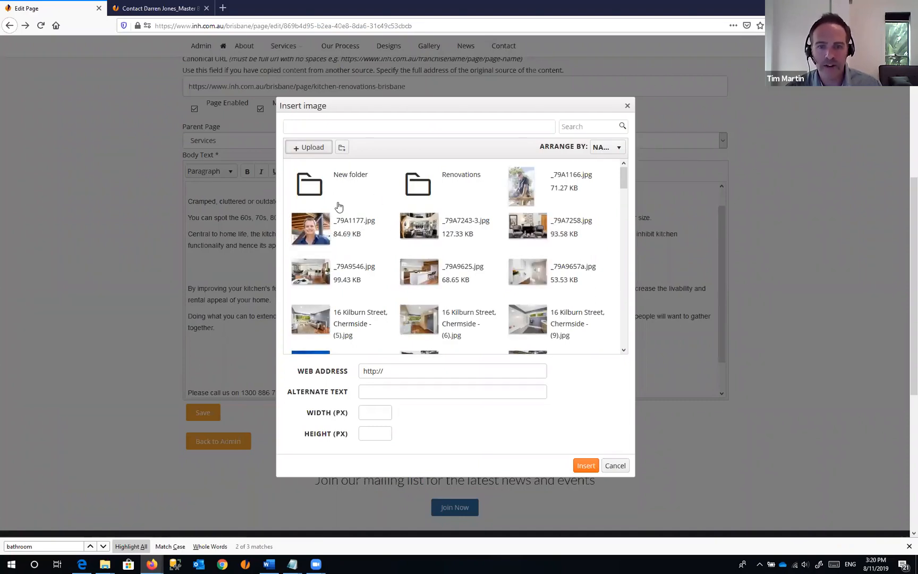
- Filter the image library by 'bath' and select bathroom.jpg, checking its image address
click(588, 127)
text(bath)
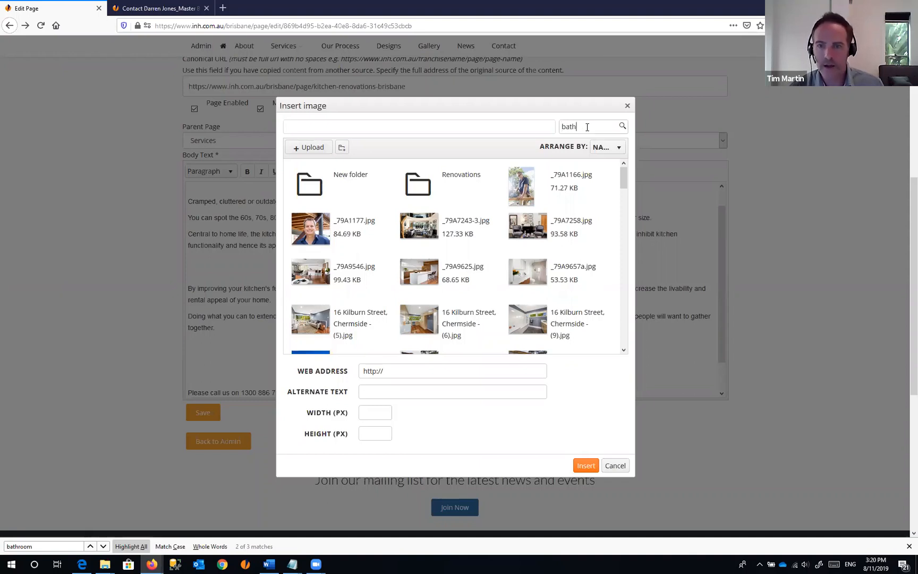
click(623, 126)
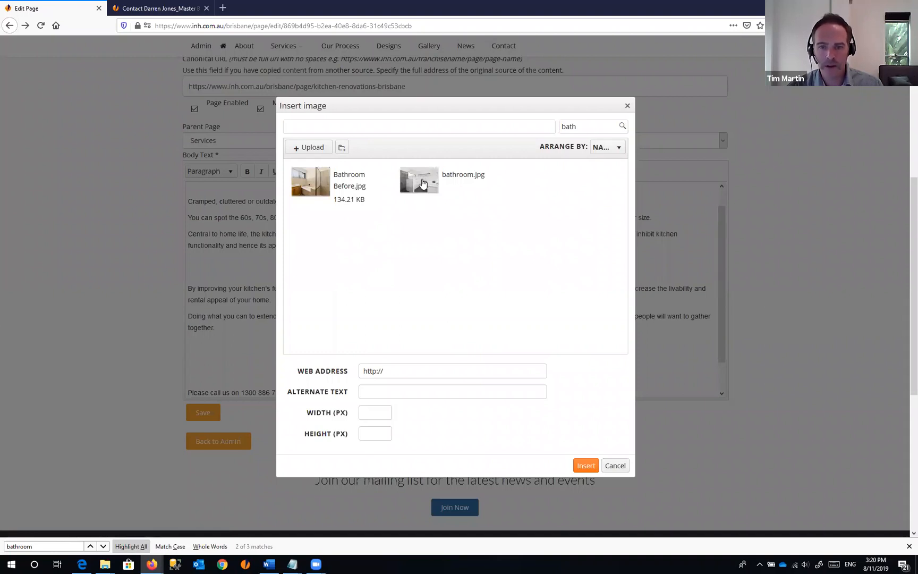
click(423, 183)
drag(364, 371, 574, 367)
click(533, 372)
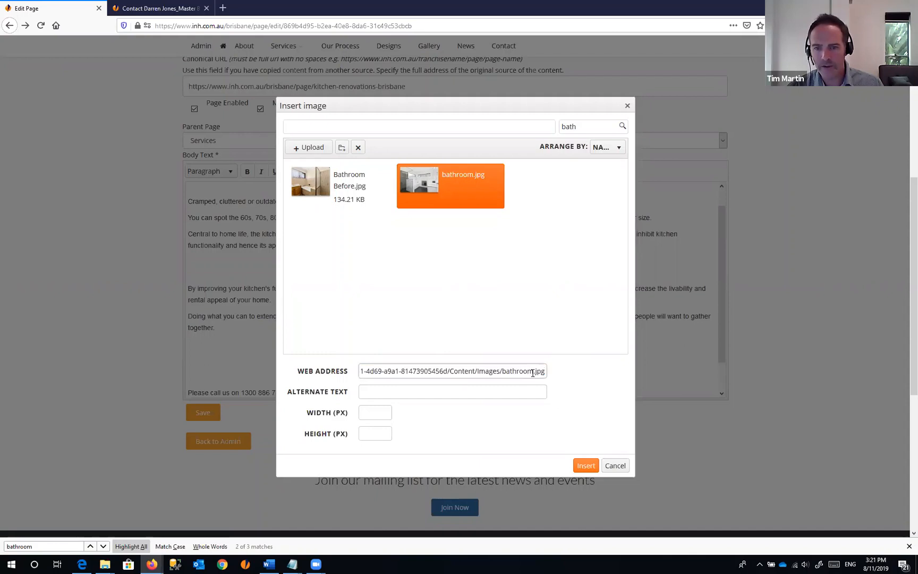
click(322, 186)
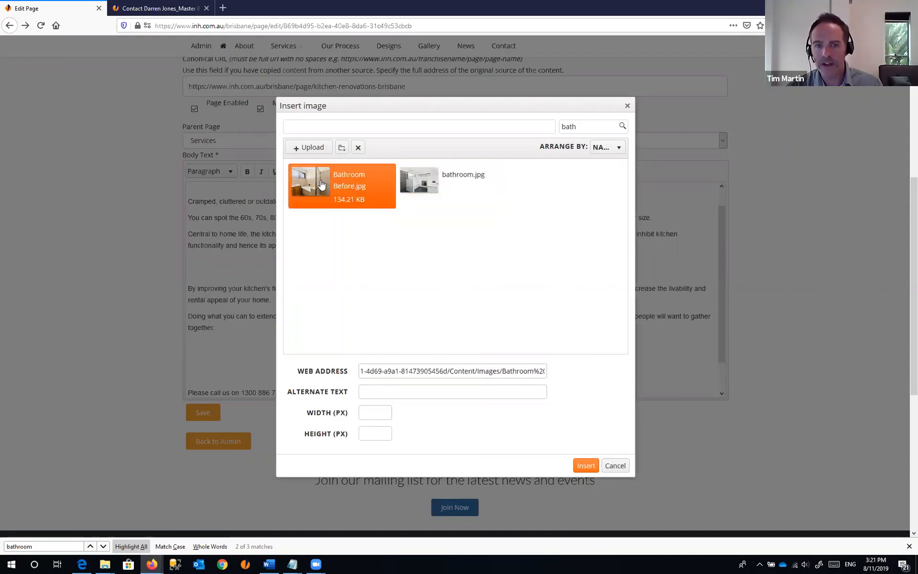
click(412, 181)
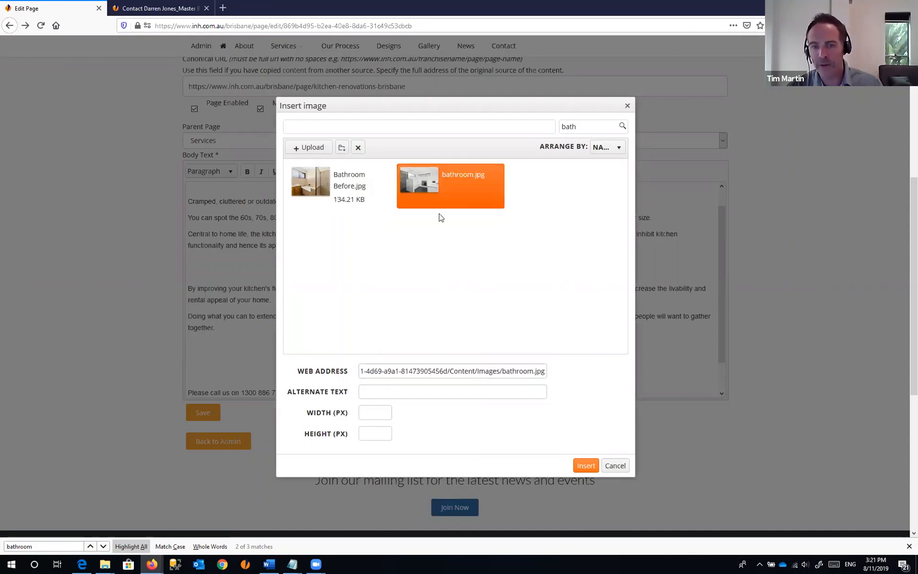
- Give the image alt text 'bathroom renovation dark tiles while built in bath' and insert it
click(379, 392)
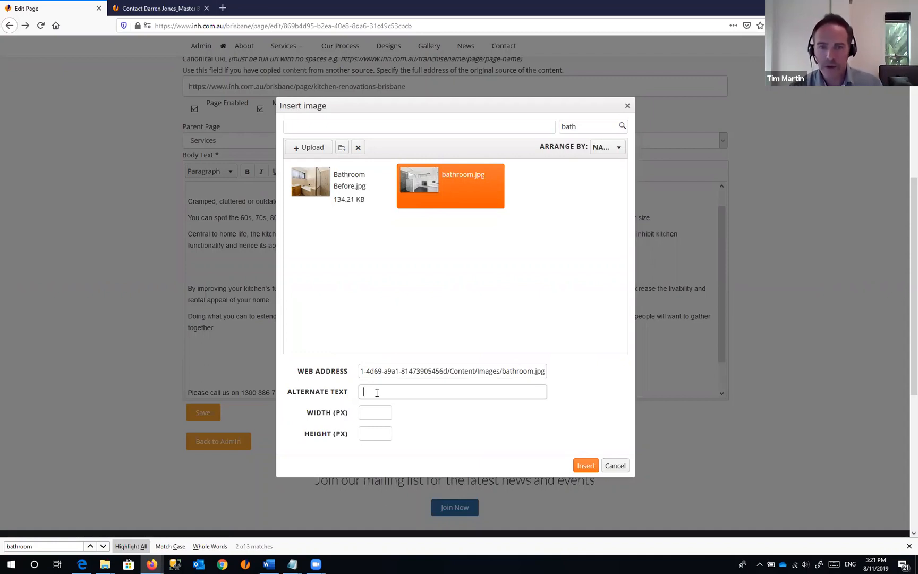
text(ba)
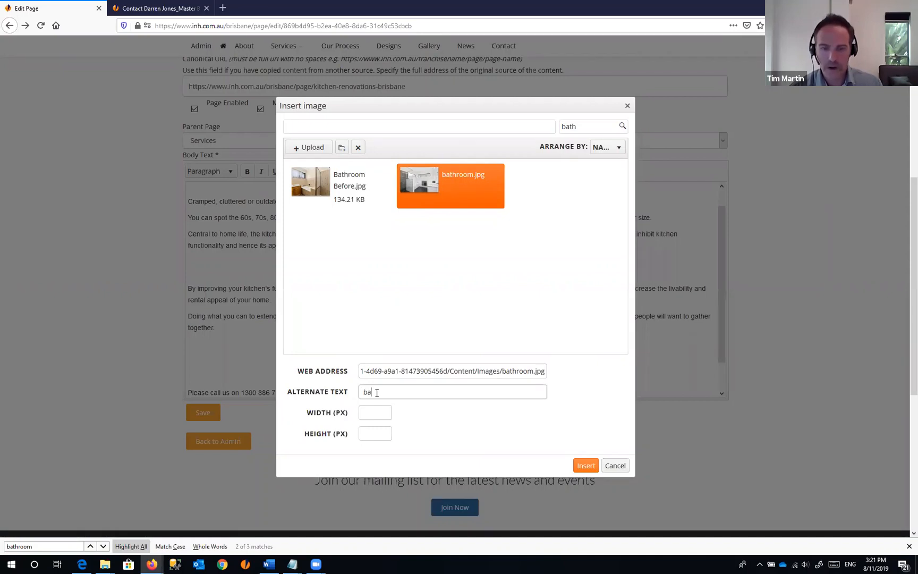
text(throom ren)
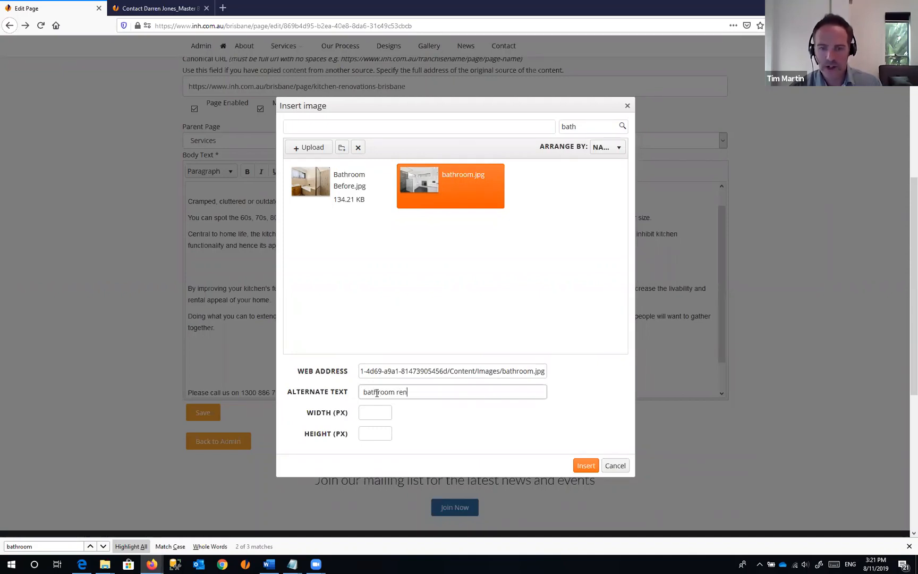
text(ova)
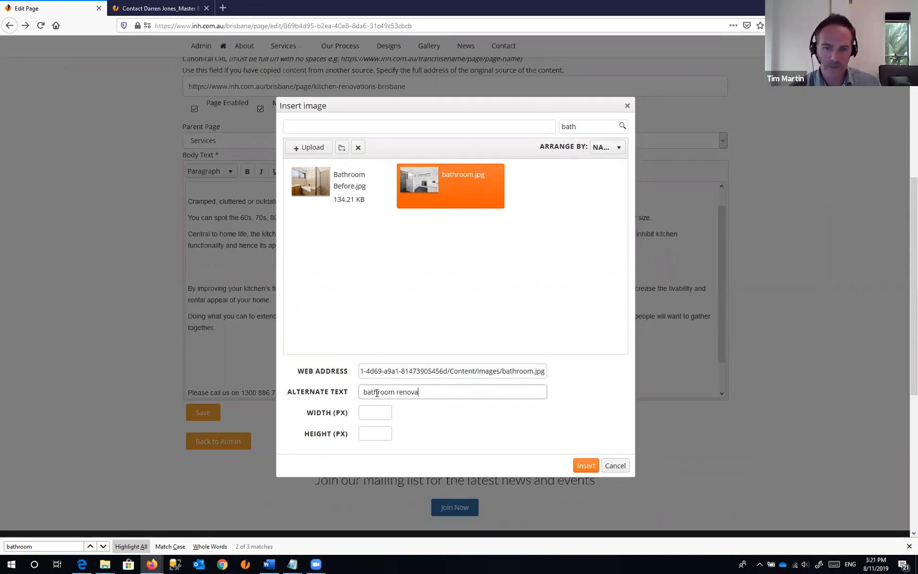
text(tion dar)
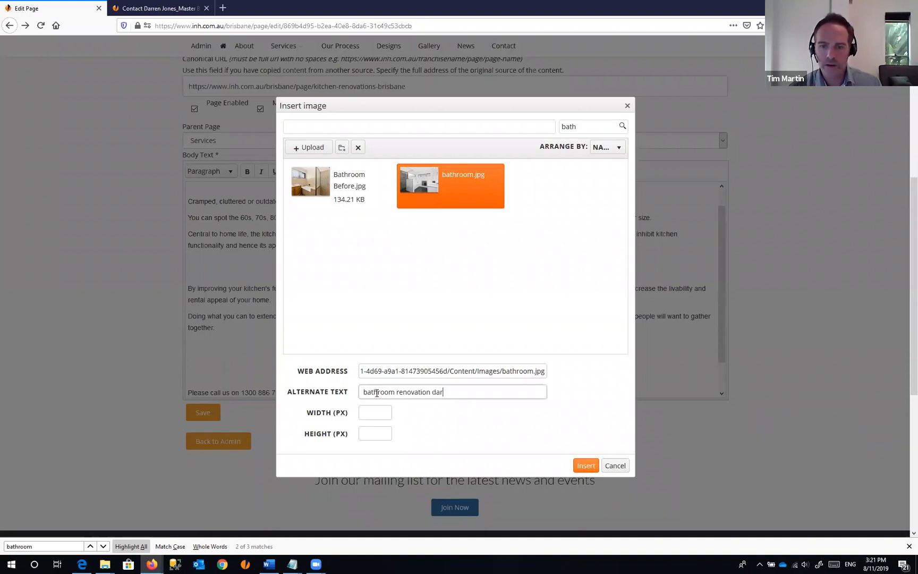
text(k tiles whil)
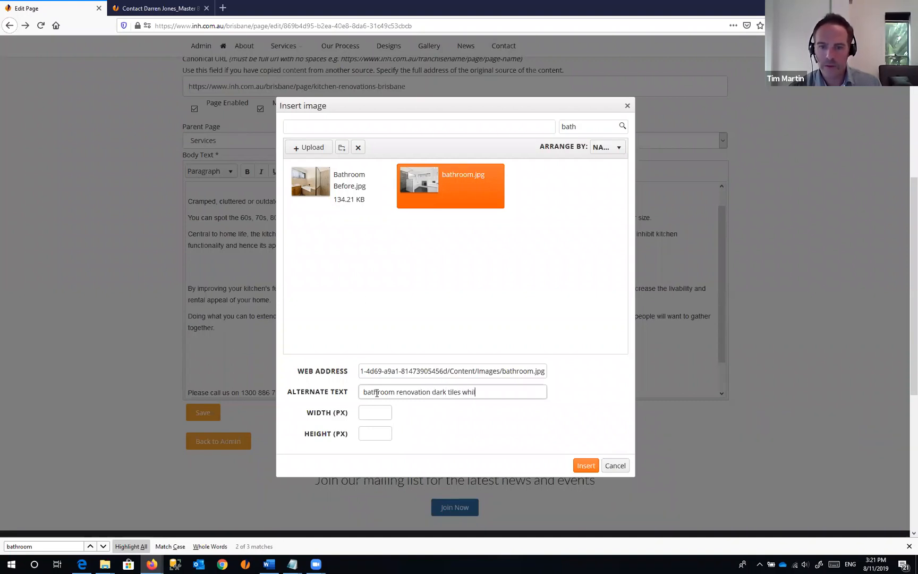
text(e built in bath)
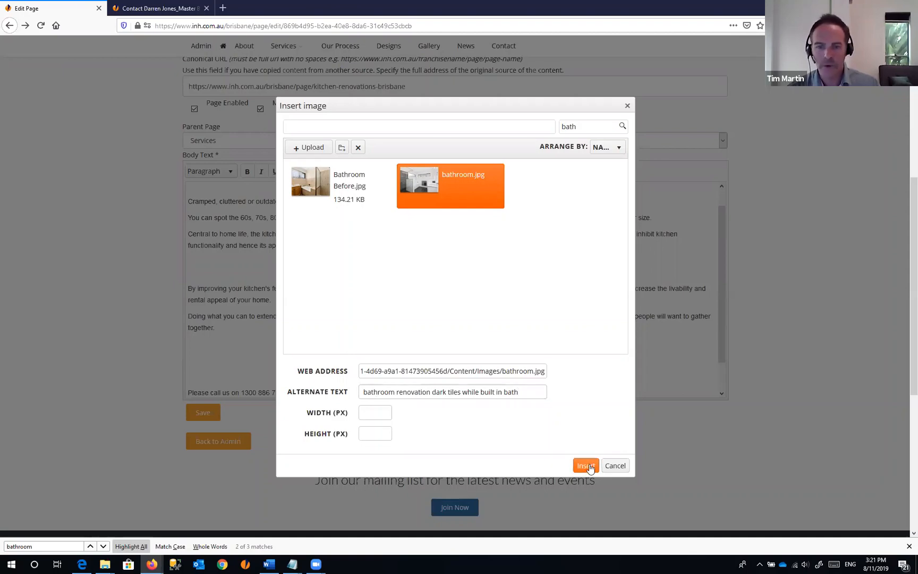
click(587, 466)
- Add blank lines below the bathroom photo, above the 'Please call us on' line
drag(725, 242, 730, 344)
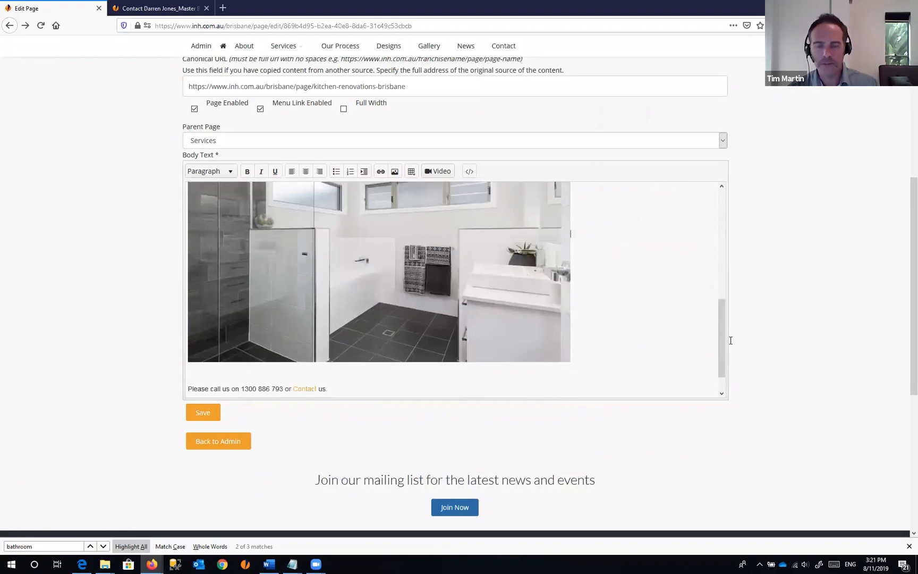
click(583, 362)
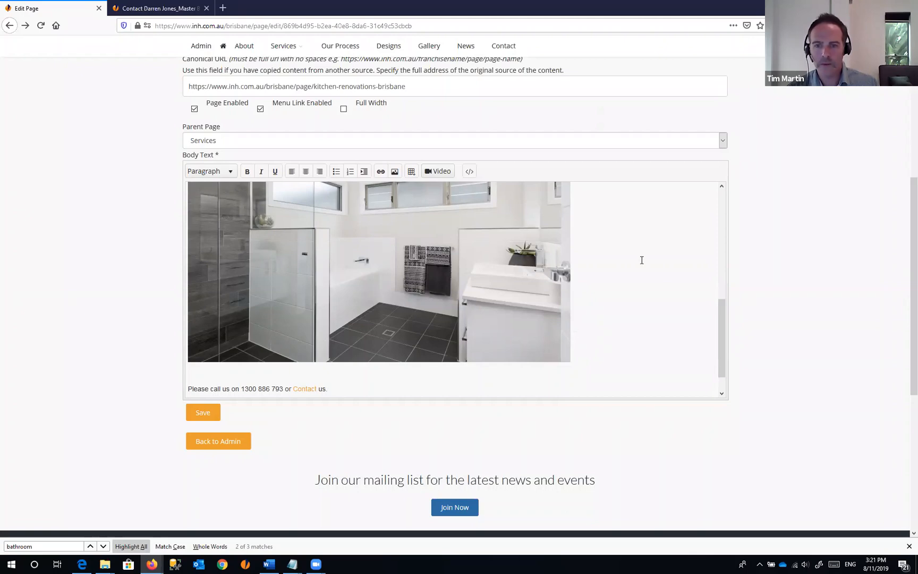
drag(721, 326, 312, 354)
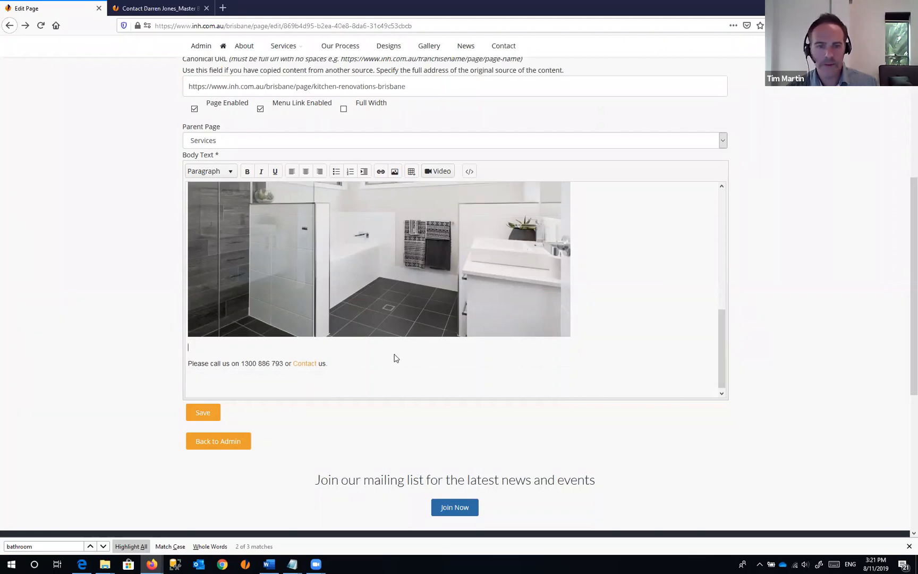
drag(722, 309, 718, 266)
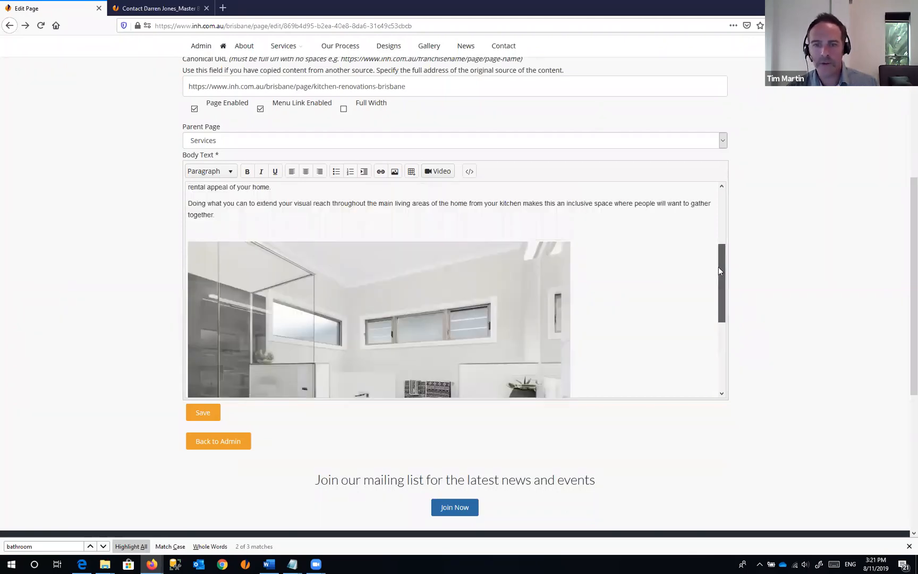
click(323, 251)
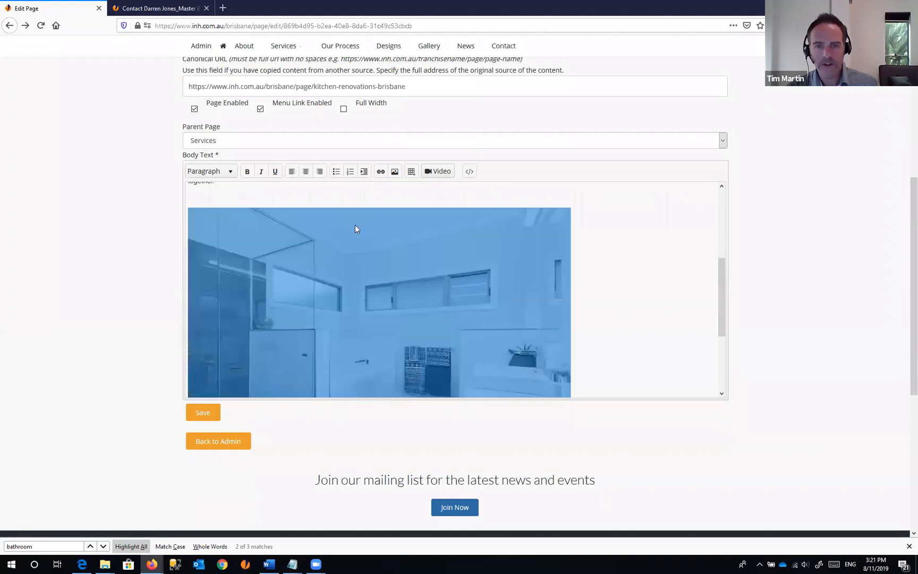
click(381, 171)
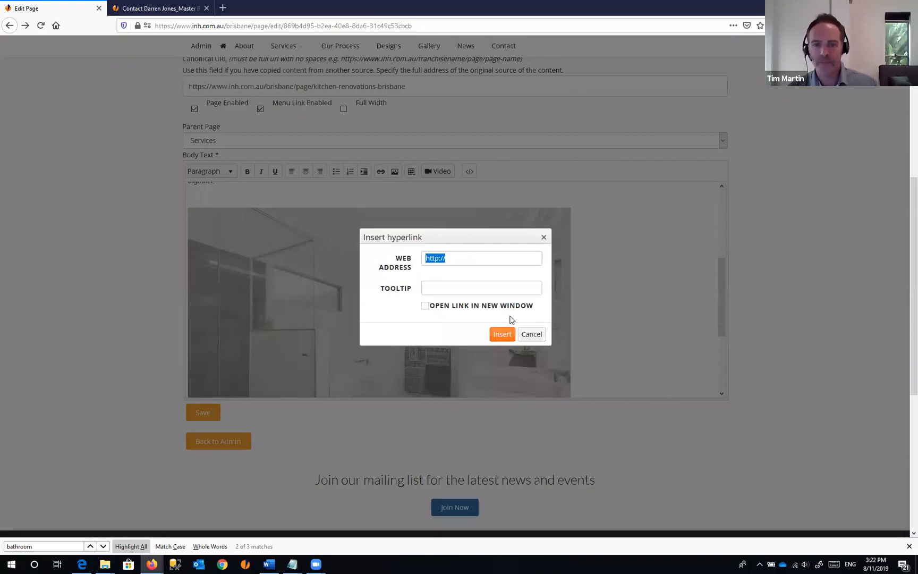
click(544, 237)
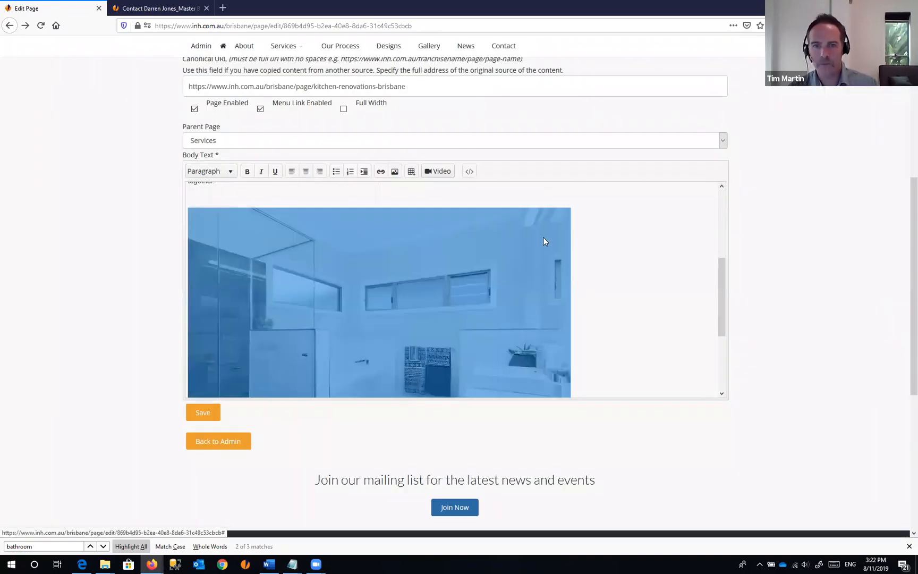
click(632, 287)
drag(724, 285, 721, 356)
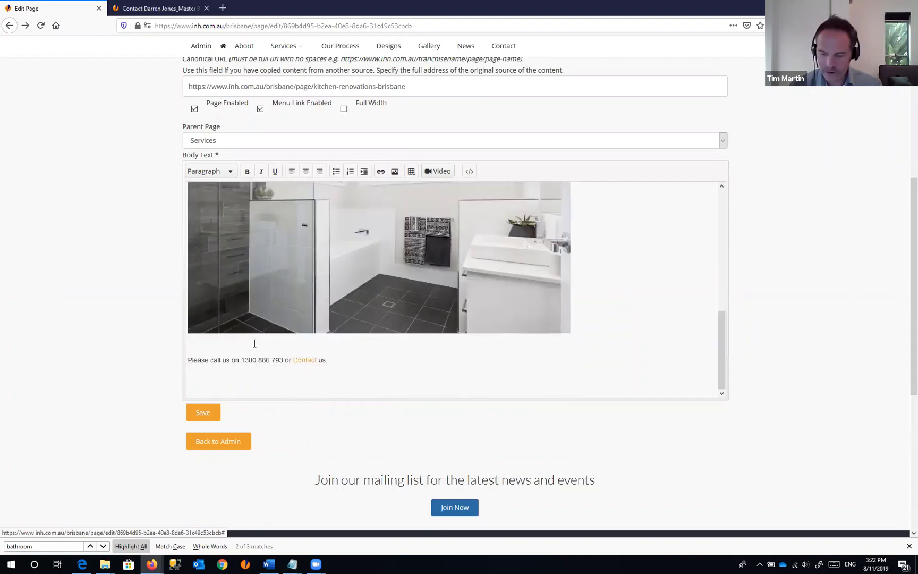
key(Return)
key(Return)
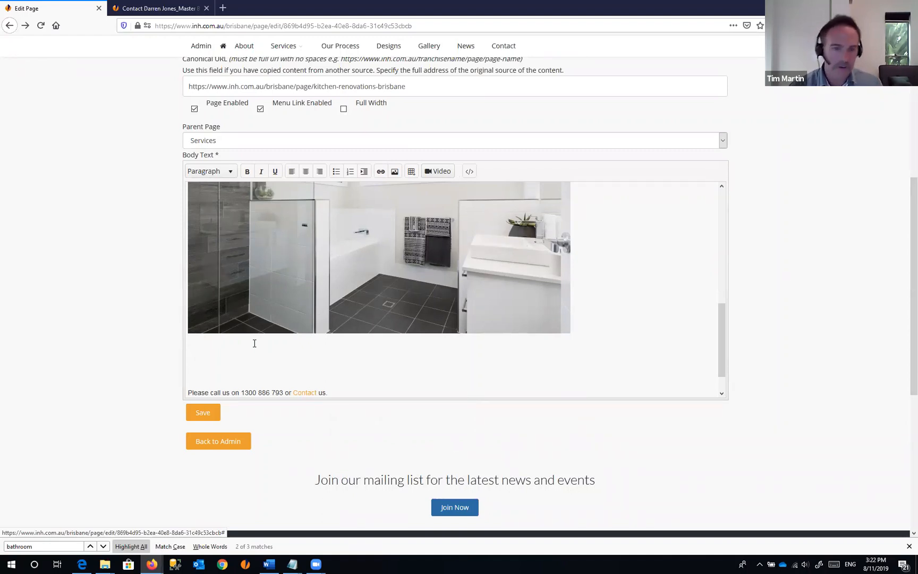
- Type 'Where you after a Kitchen reno instead. Click Here.' under the image and select 'Click Here'
click(222, 358)
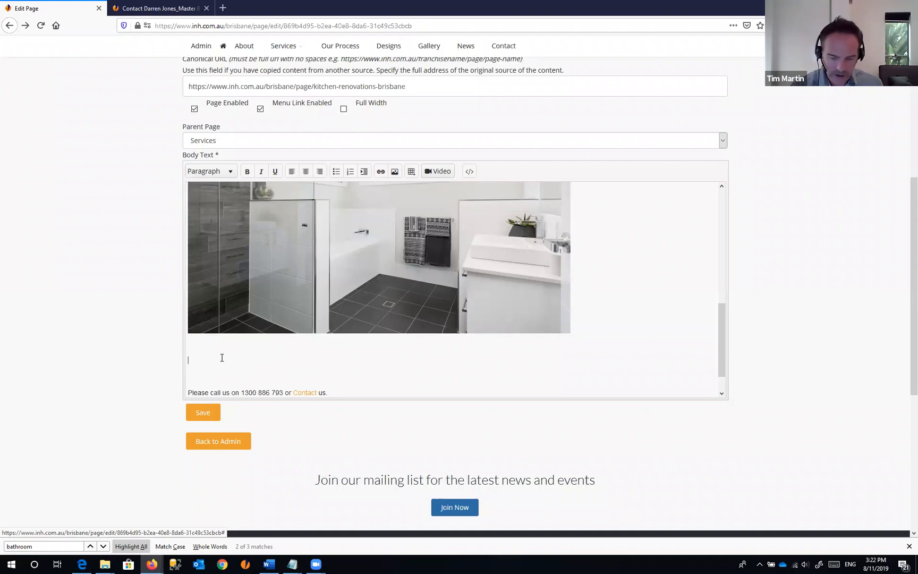
text(Whe)
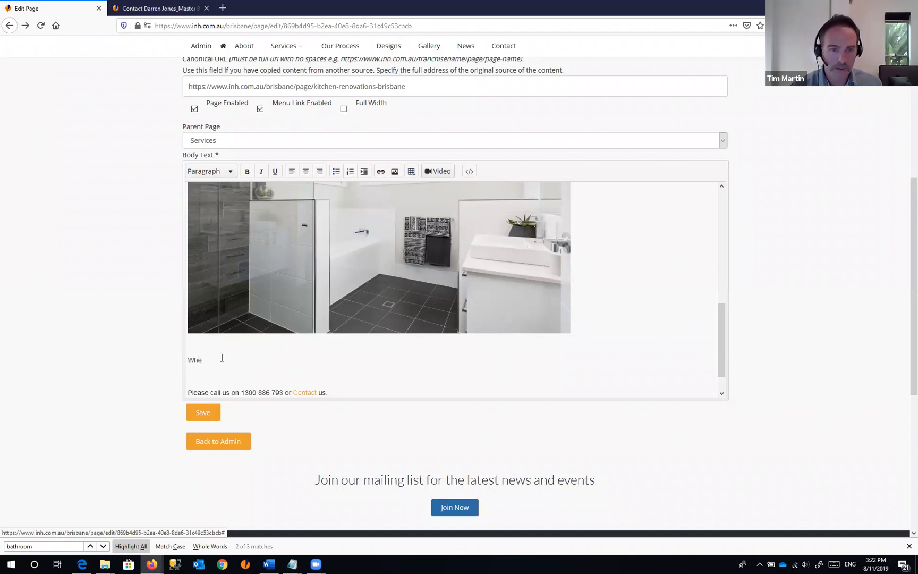
text(re you after)
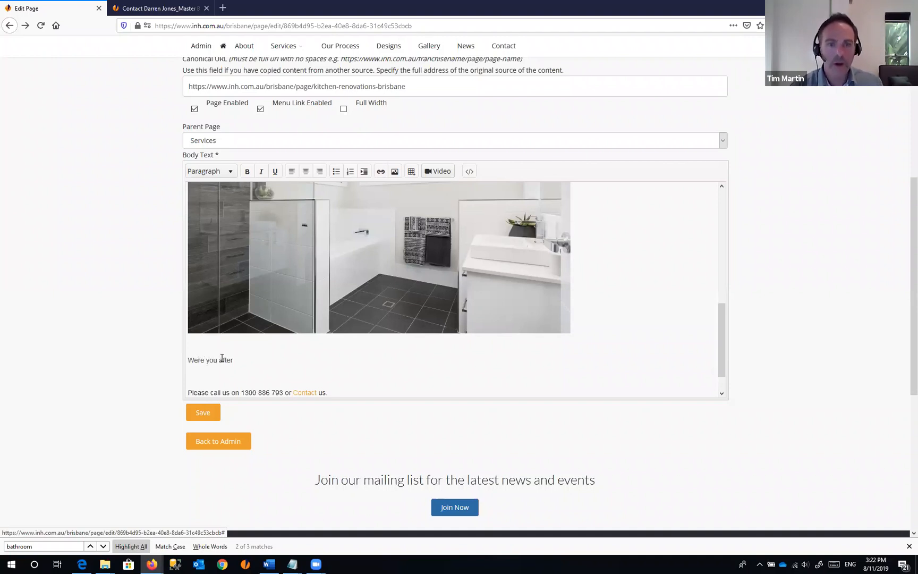
text( a K)
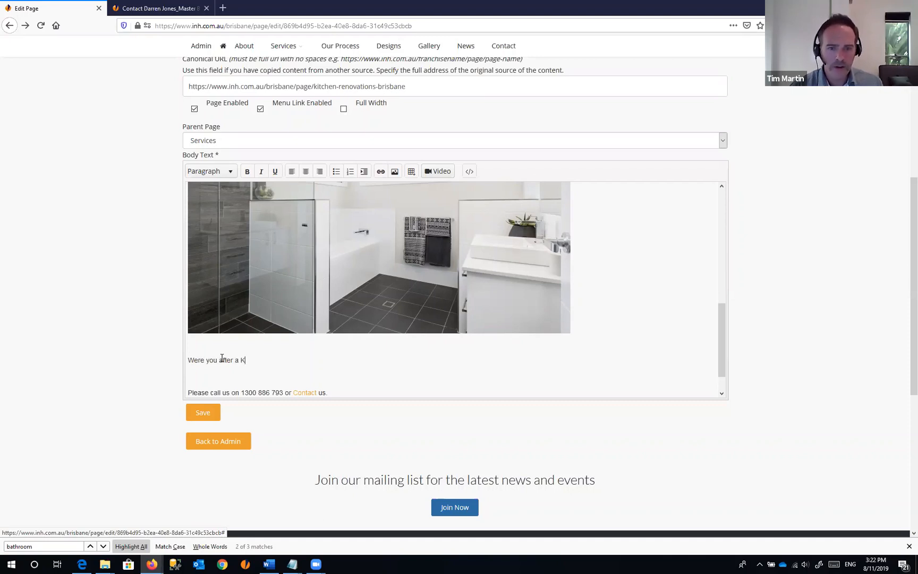
text(itchen ren)
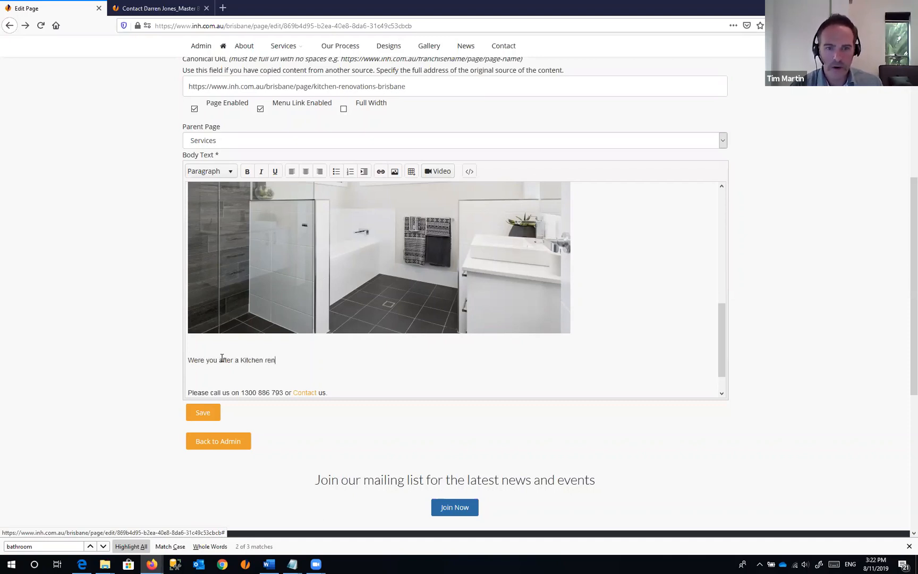
text(o instead)
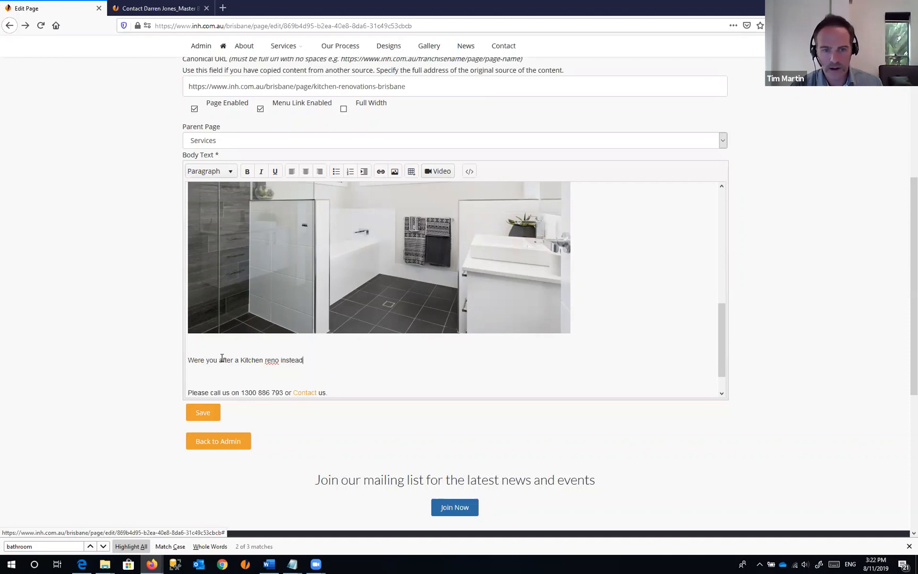
text(. Click)
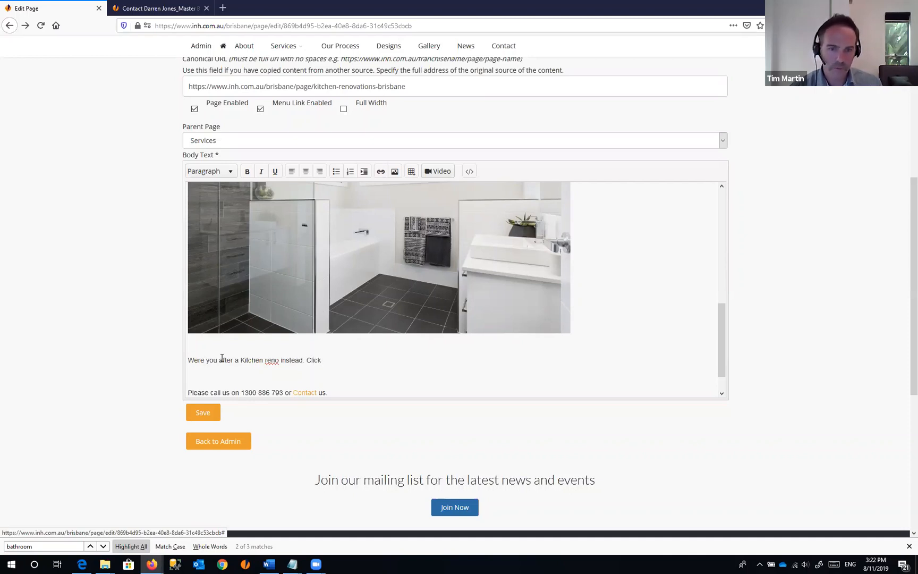
text( Here.)
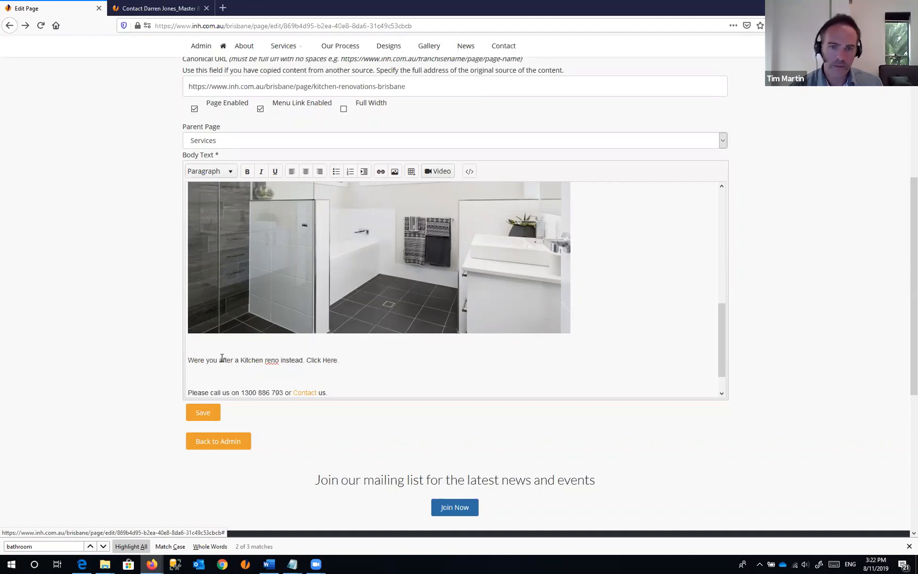
drag(305, 360, 339, 366)
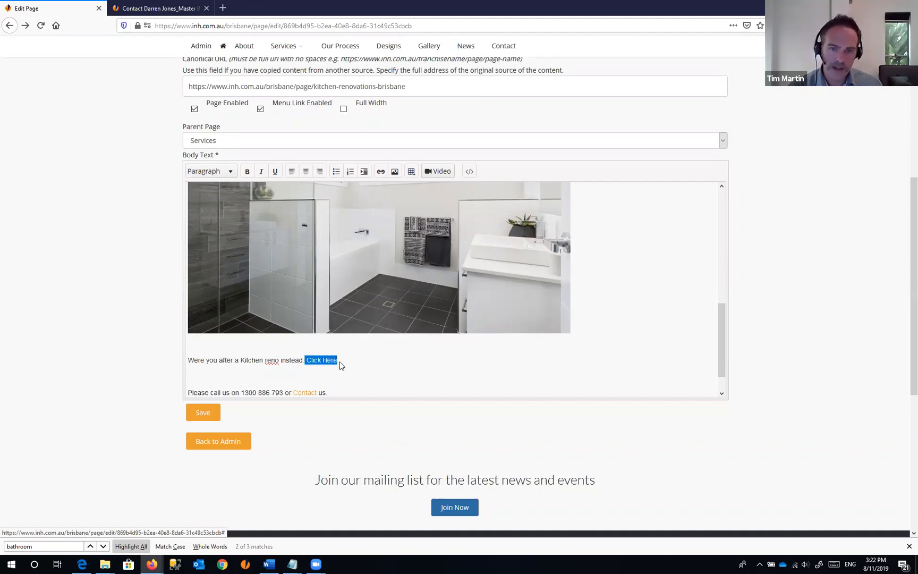
- Open Services > Kitchen Renovations in the second tab and copy its page address
click(176, 10)
click(232, 26)
mouse_move(291, 115)
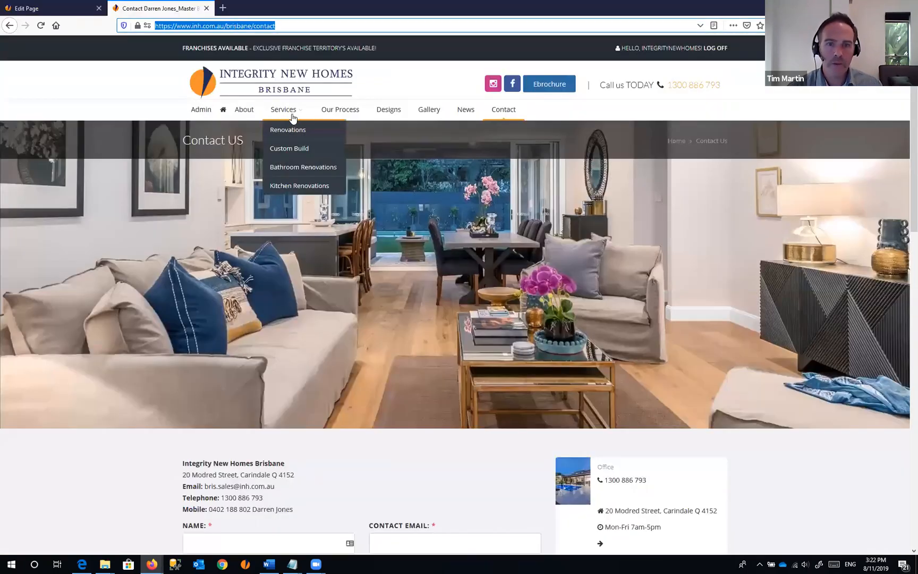
click(297, 186)
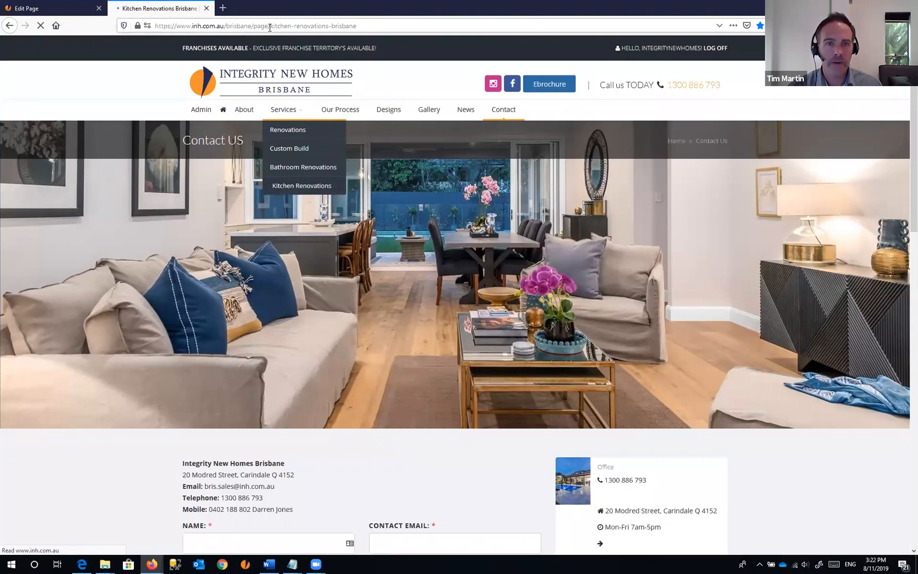
click(250, 25)
drag(224, 25, 374, 25)
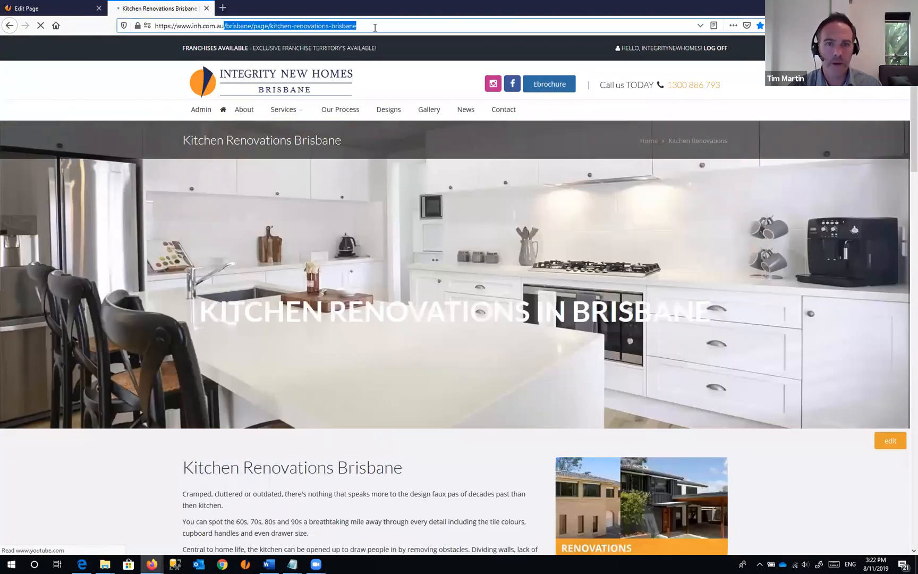
key(ctrl+Tab)
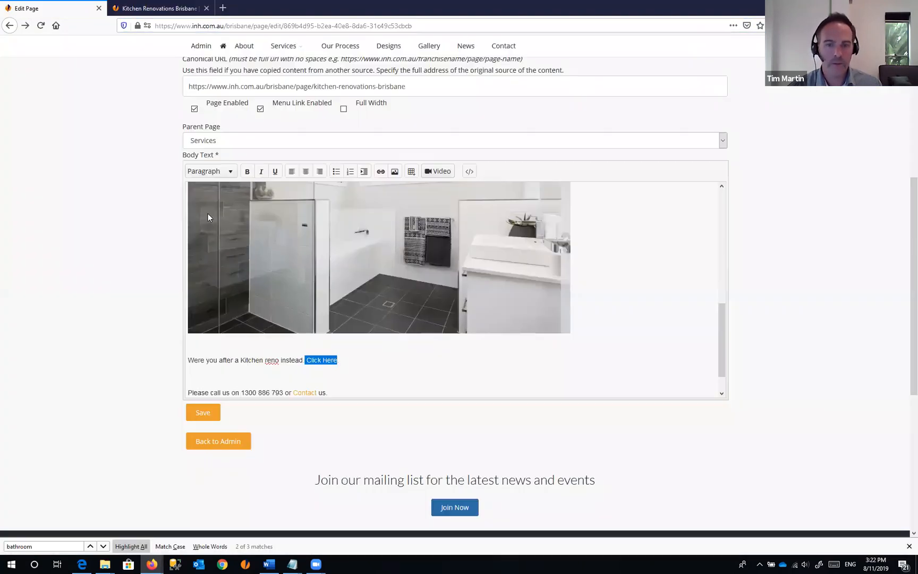
- Link 'Click Here' to the kitchen-renovations-brisbane page address and save the page
click(380, 171)
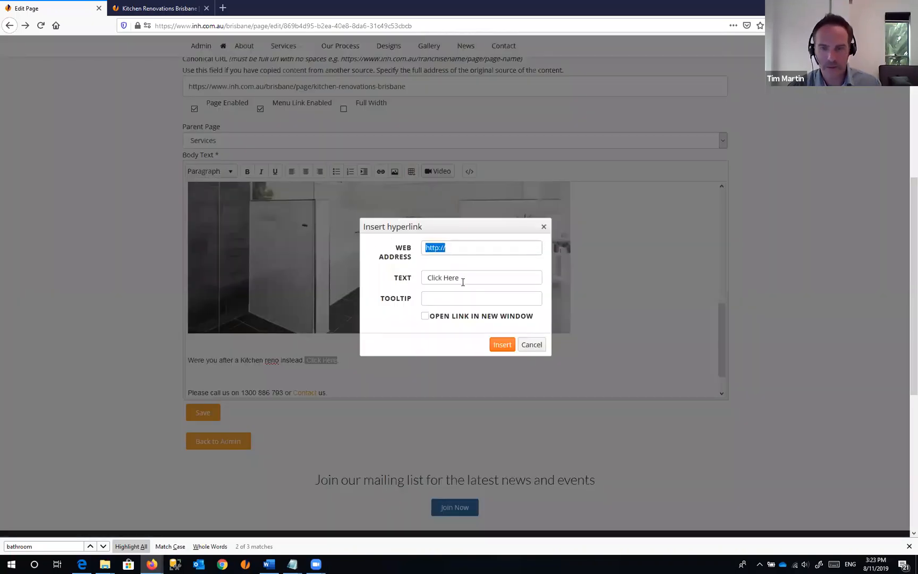
text(https://www.inh.com.au/brisbane/page/kitchen-renovations-brisbane)
click(502, 345)
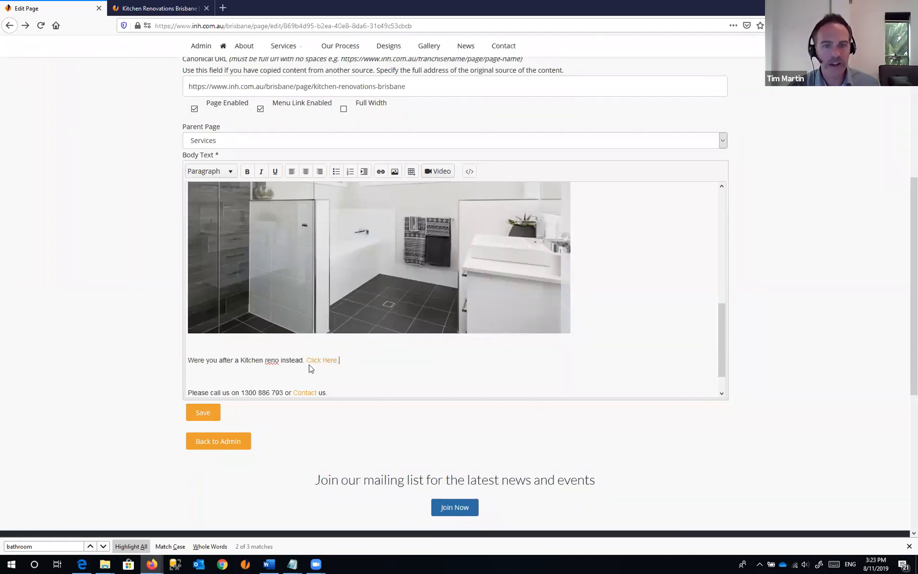
click(209, 414)
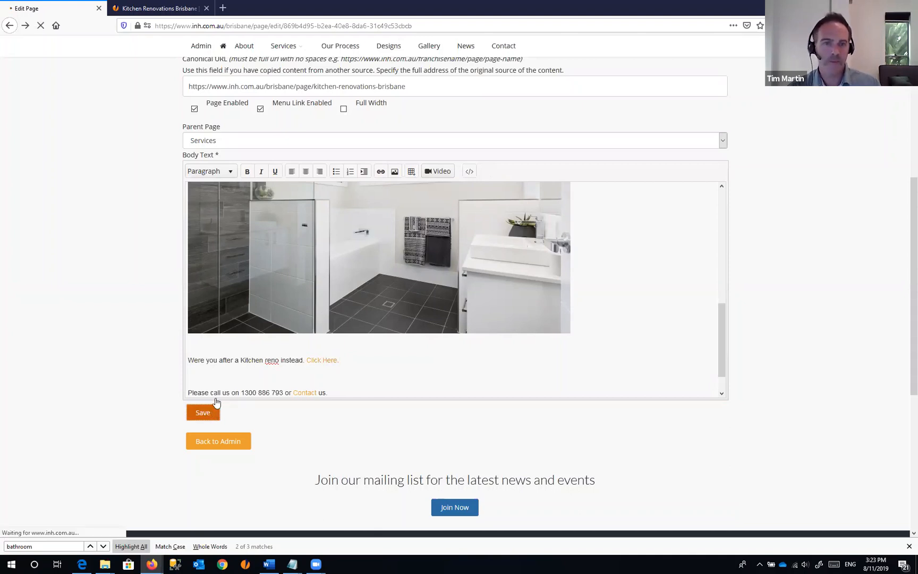
- Review the live Bathroom Renovations Brisbane page with its photo and 'Click Here' link
click(160, 6)
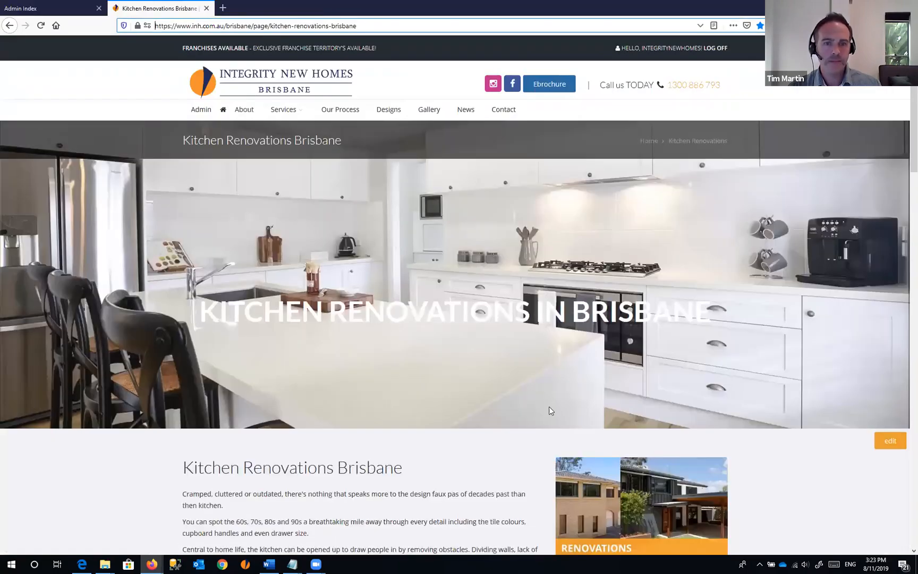
scroll(330, 310, down, 5)
key(F5)
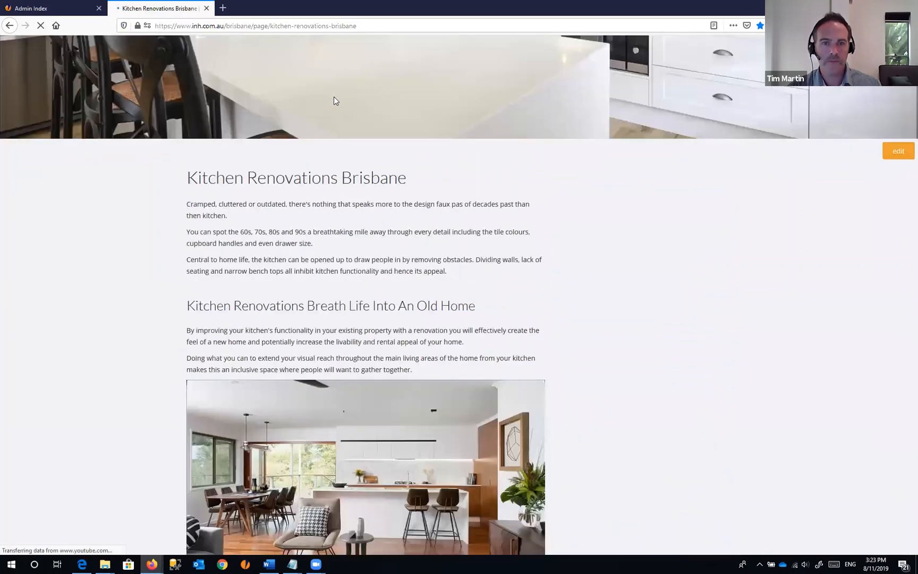
scroll(333, 98, up, 5)
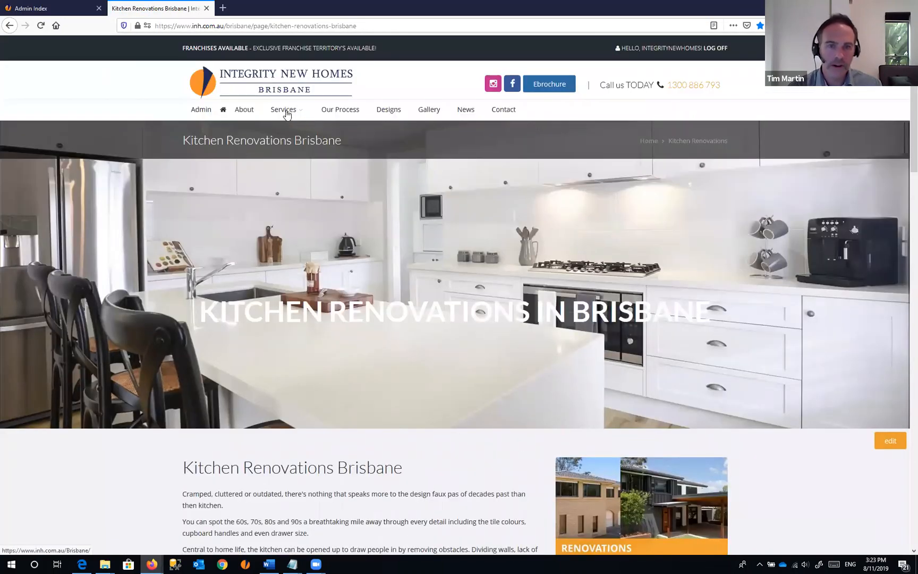
mouse_move(287, 114)
click(303, 170)
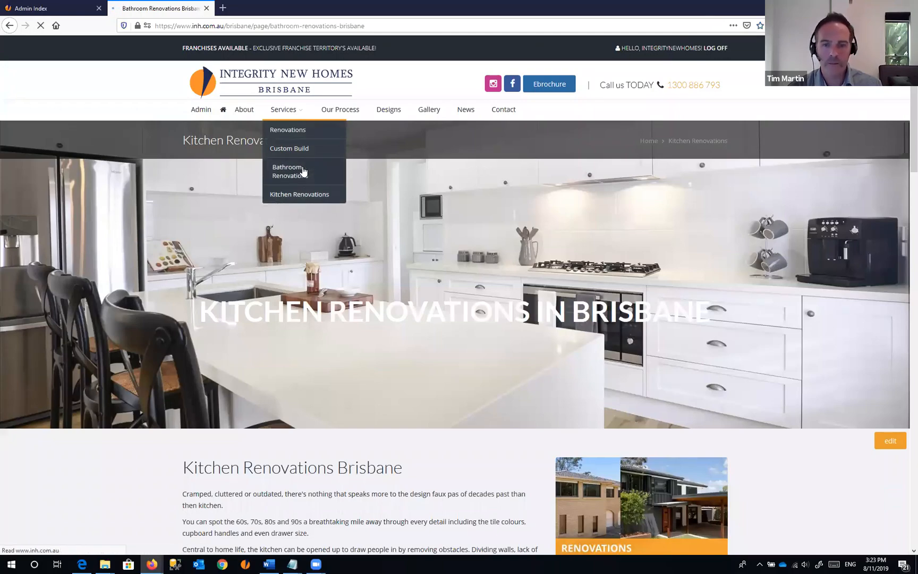
scroll(402, 256, down, 3)
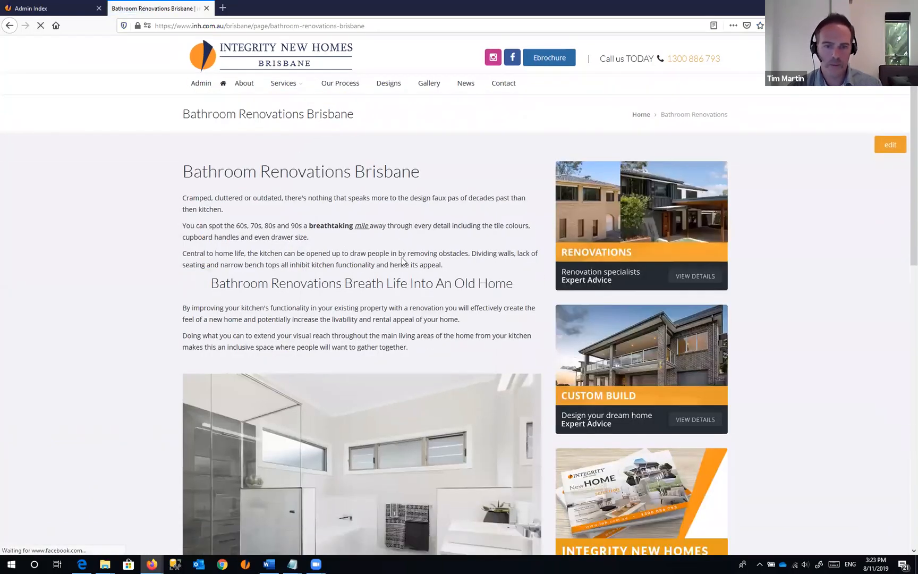
scroll(314, 229, down, 3)
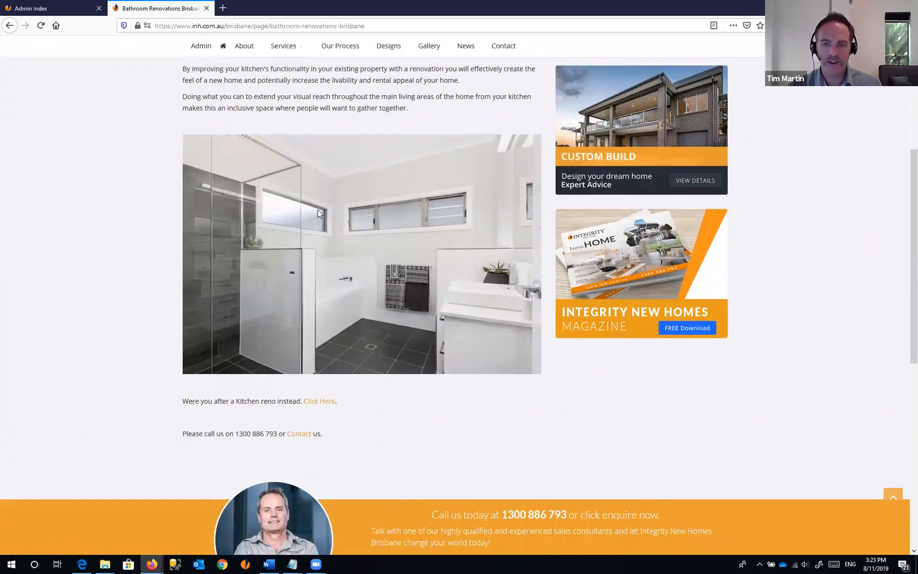
scroll(429, 289, up, 4)
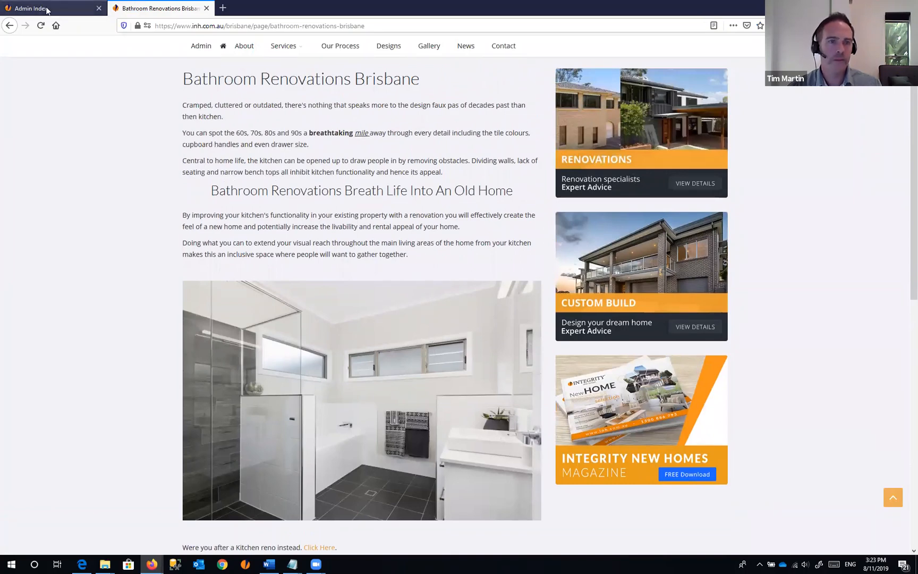
click(24, 8)
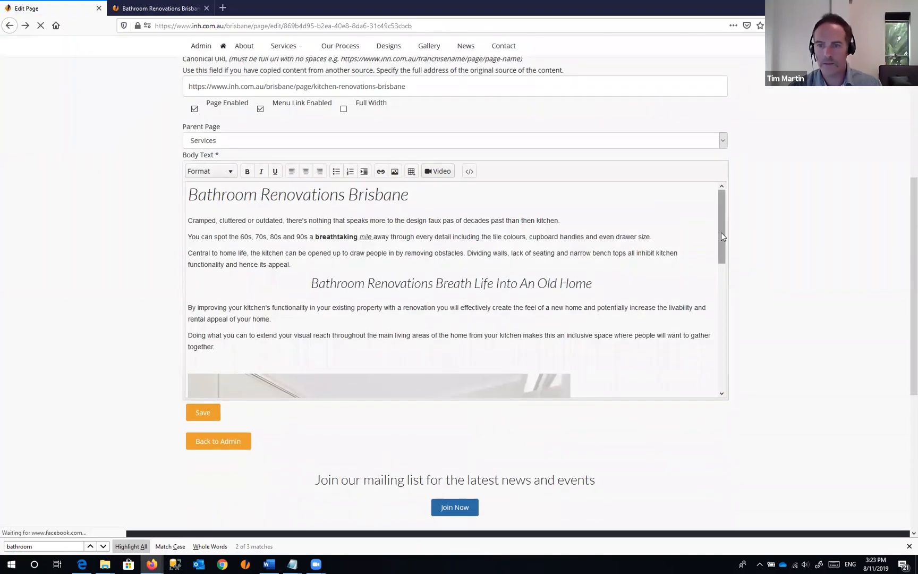
- Add blank lines below the bathroom photo and bring up the table-size grid
drag(722, 236, 719, 358)
click(292, 312)
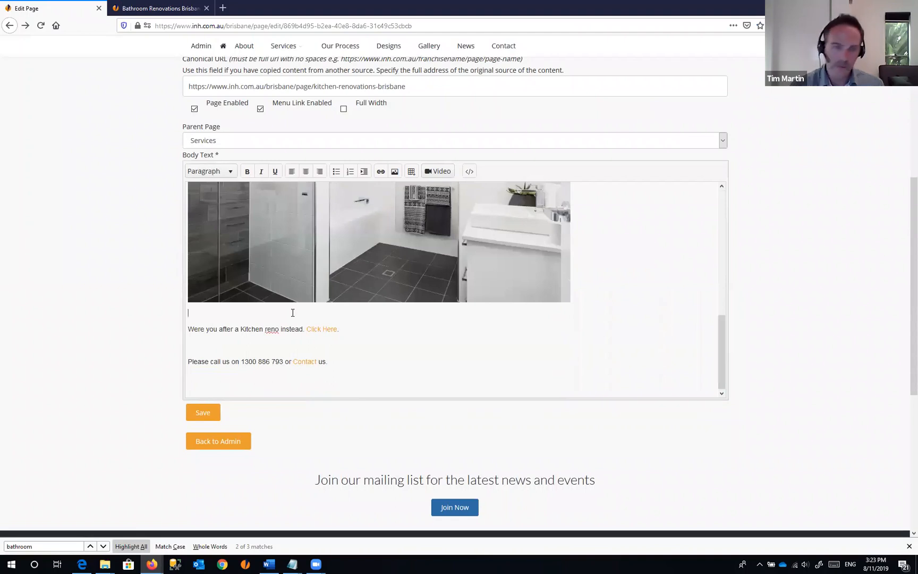
key(Return)
key(Return)
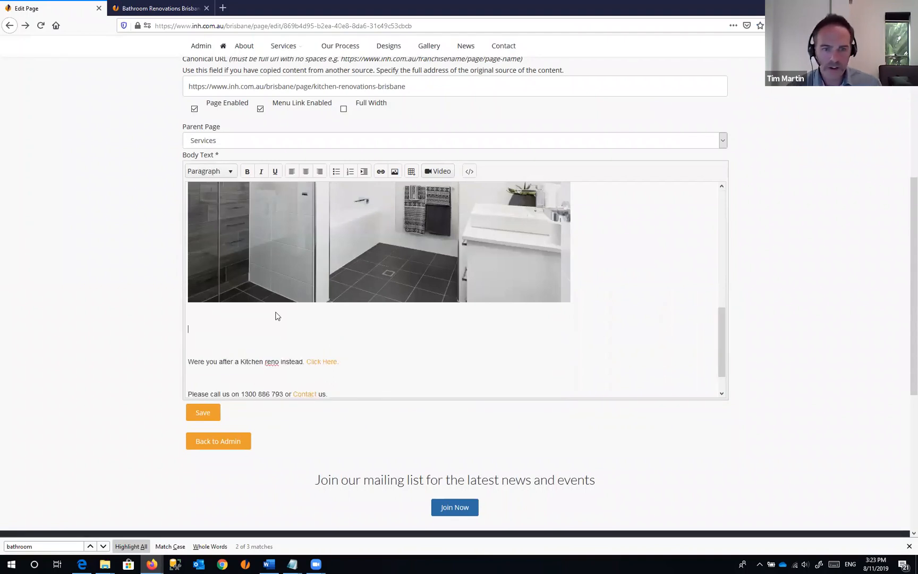
click(413, 172)
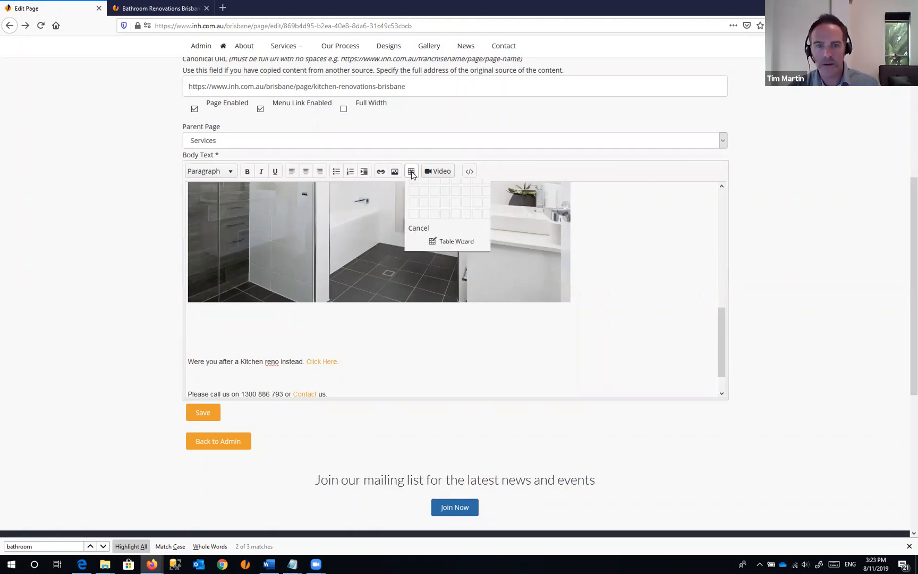
- Insert a 3 x 7 trial table below the bathroom photo
click(475, 211)
scroll(270, 285, down, 2)
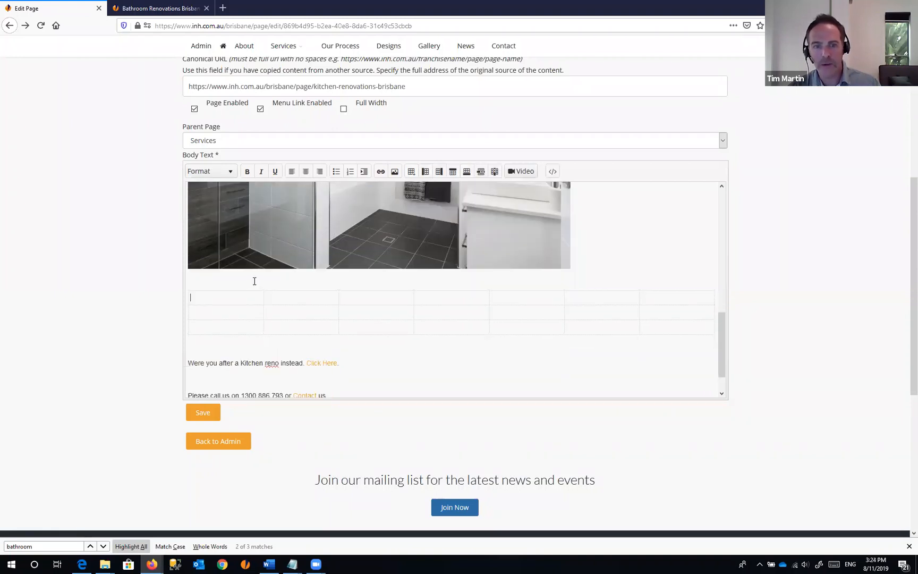
drag(254, 282, 686, 314)
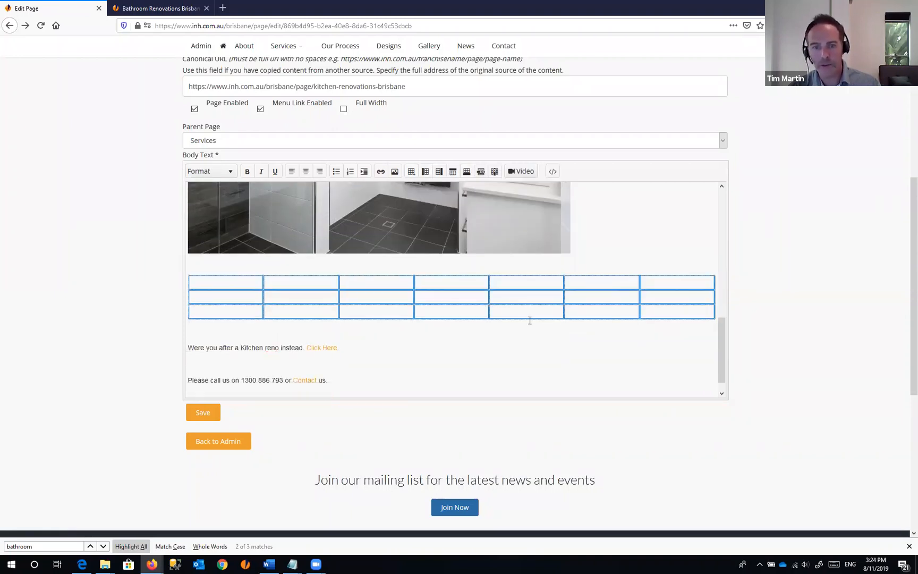
click(216, 263)
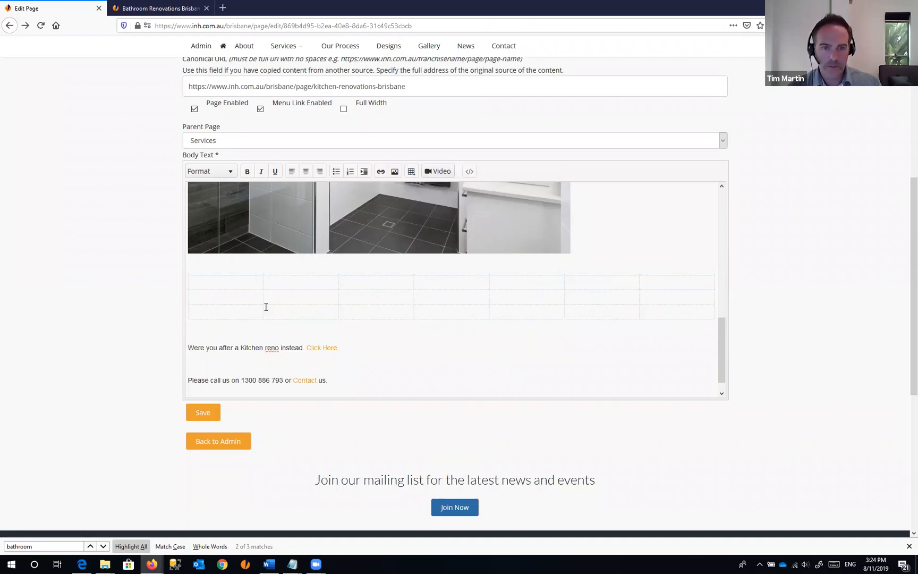
key(Up)
key(Down)
key(Down)
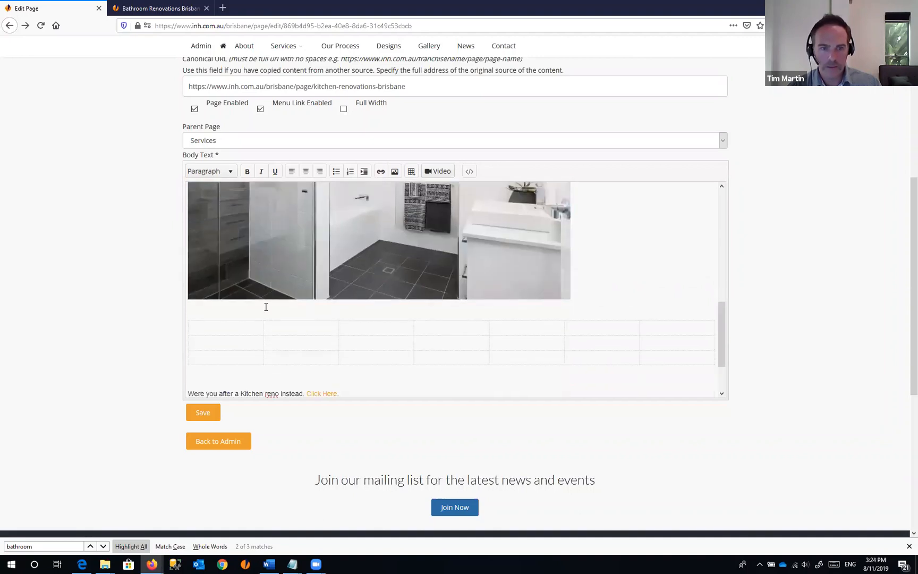
key(Up)
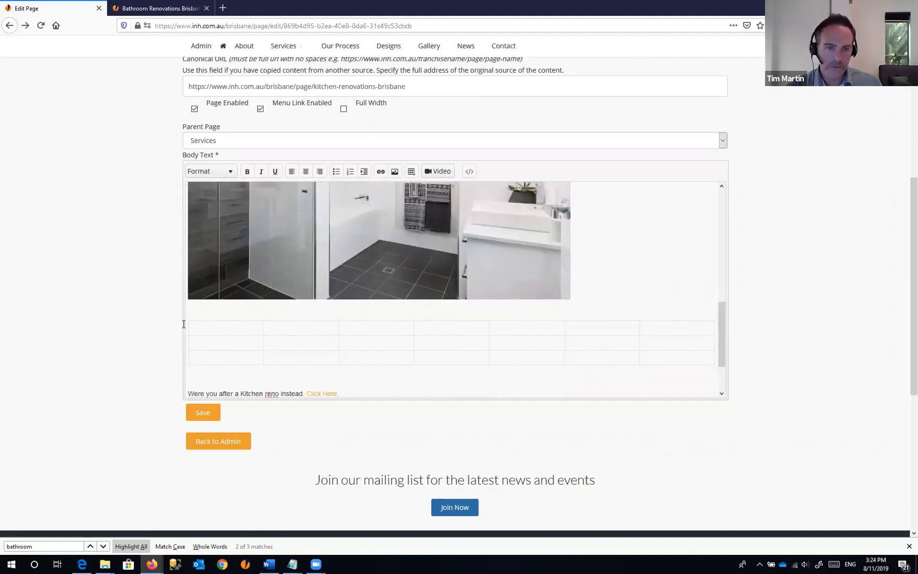
- Delete the table's extra rows down to one and add a blank line above it
click(220, 313)
key(Down)
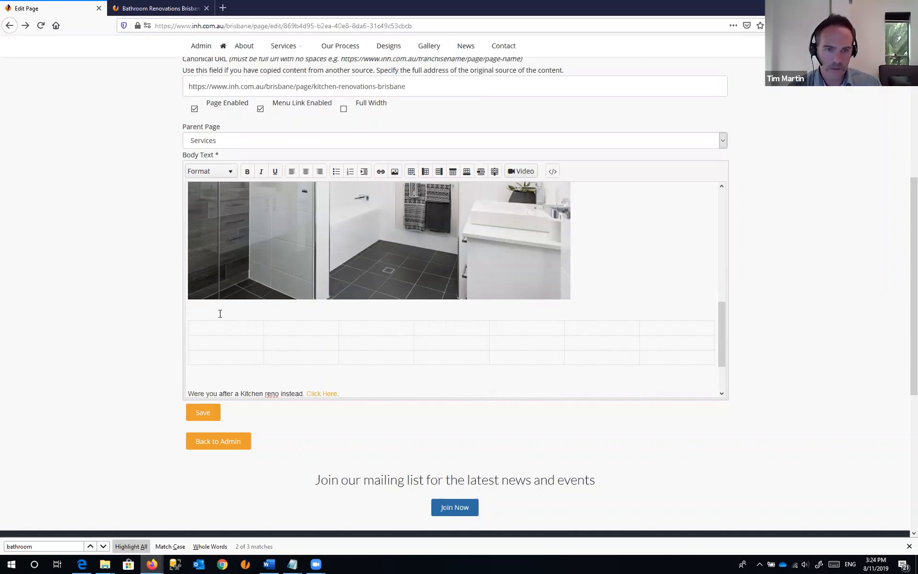
key(shift+Down)
key(Delete)
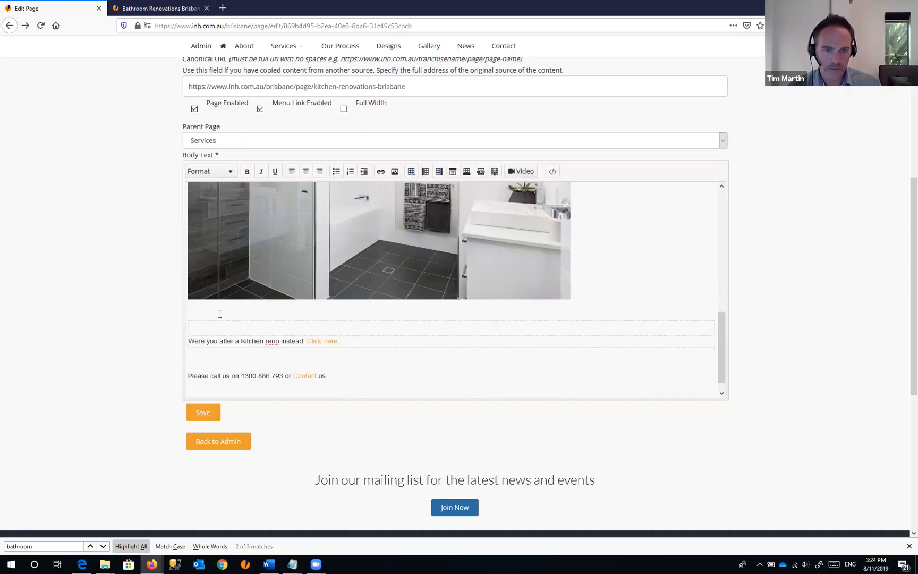
key(Down)
key(Down)
key(Up)
key(Up)
key(Return)
key(Return)
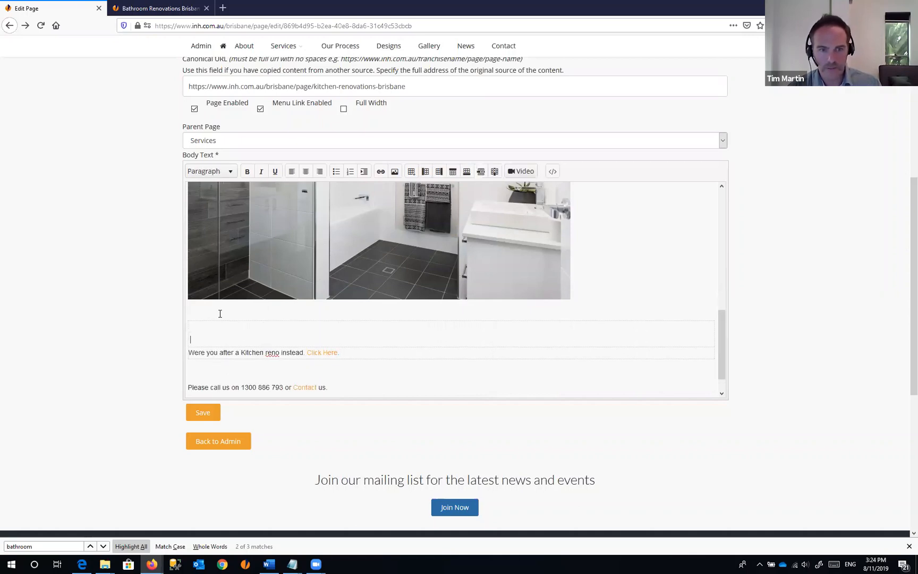
click(226, 318)
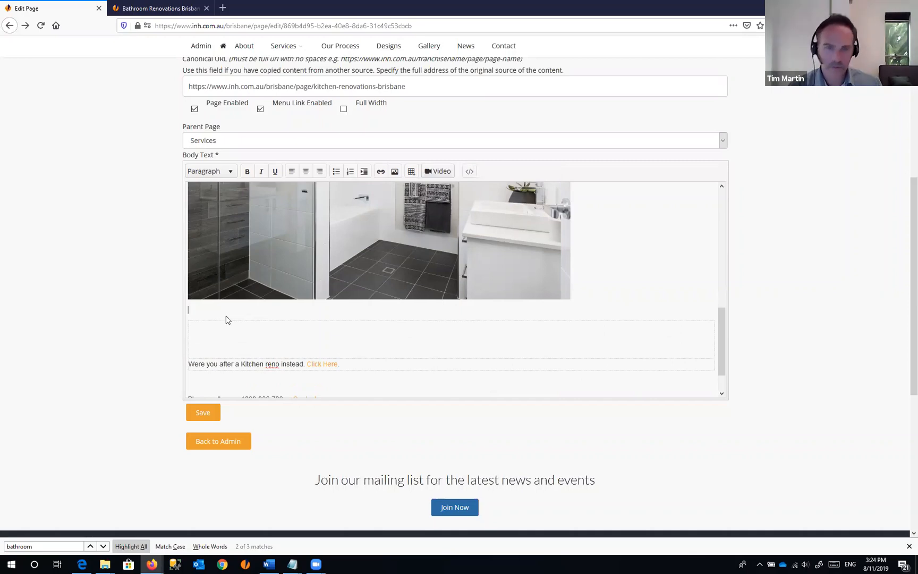
key(Return)
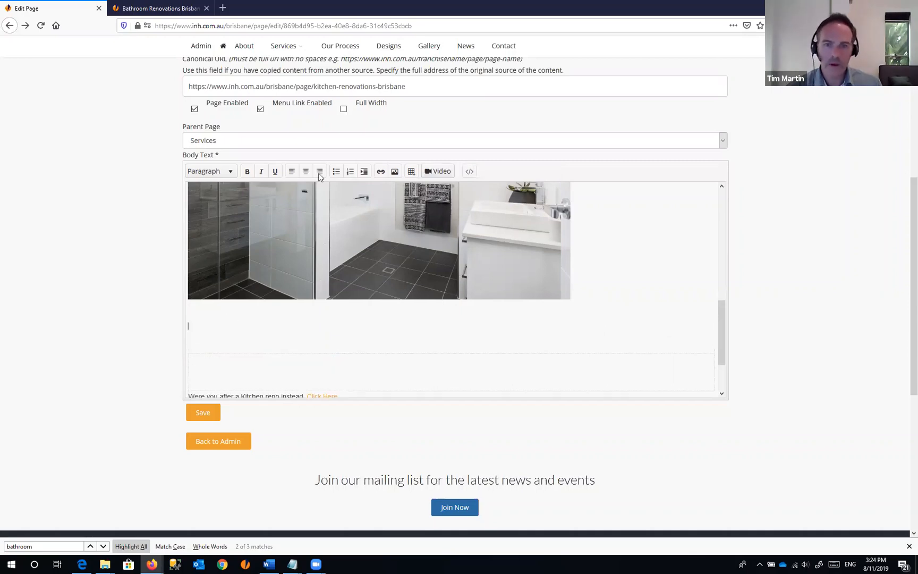
- Insert a 1 x 2 table and place the living-room photo _79A7243-3.jpg in its first cell
click(411, 171)
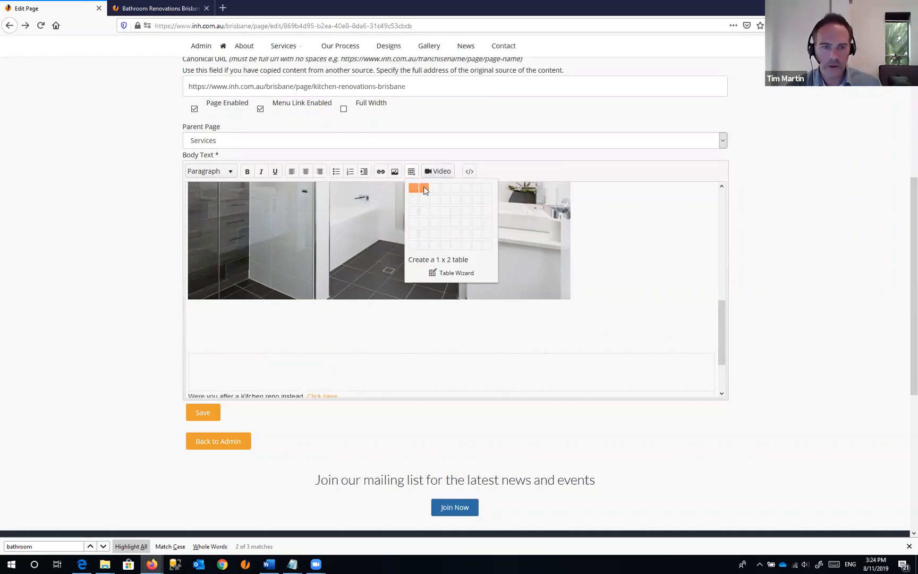
click(424, 189)
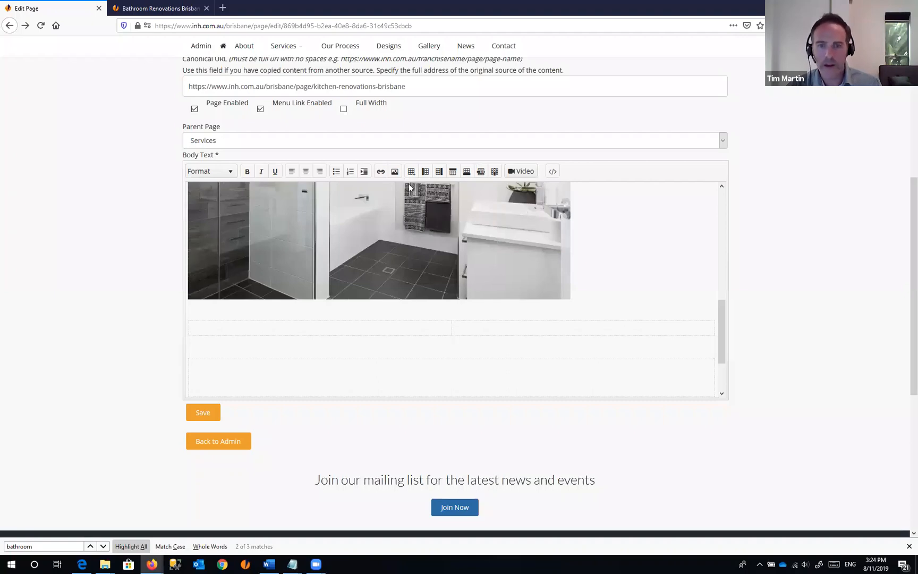
click(396, 174)
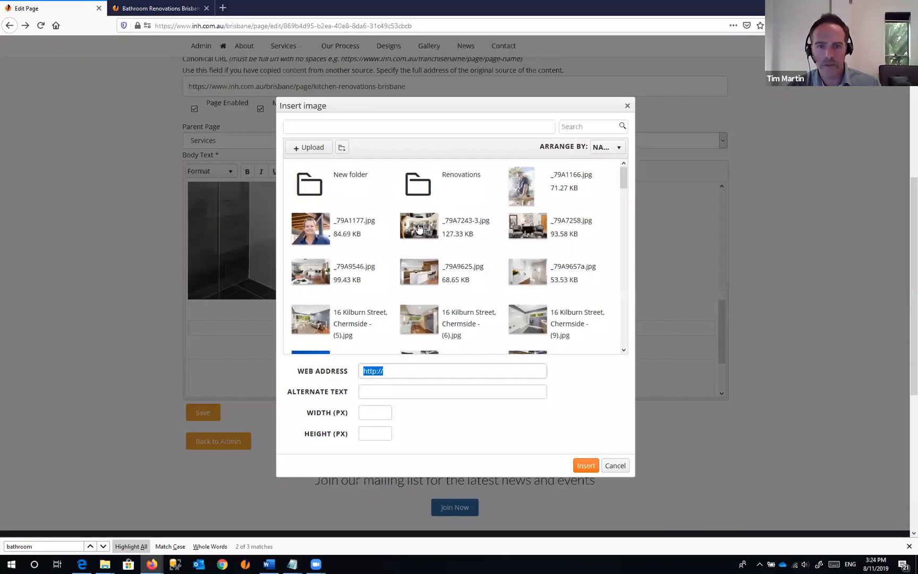
click(419, 228)
click(586, 465)
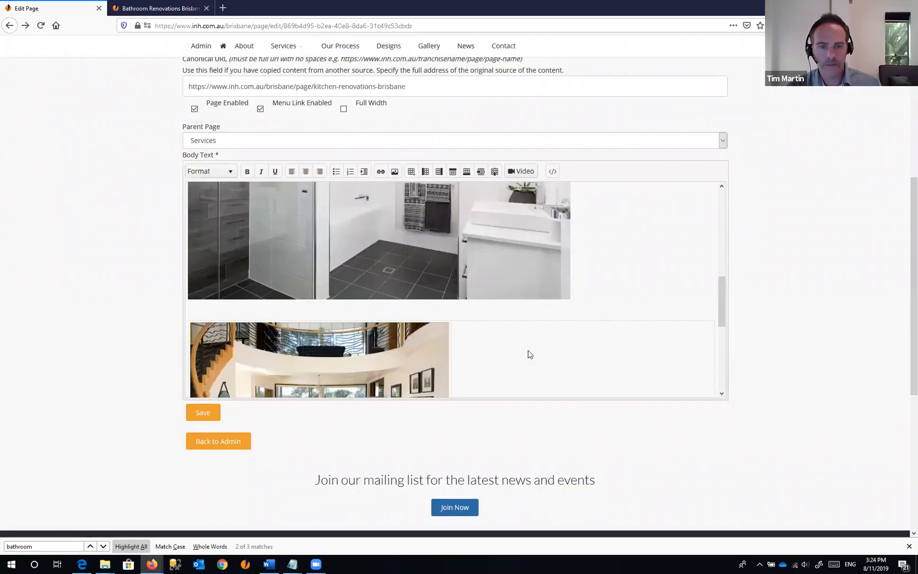
- Place the kitchen photo _79A9625.jpg in the second cell and save the page
scroll(478, 297, down, 3)
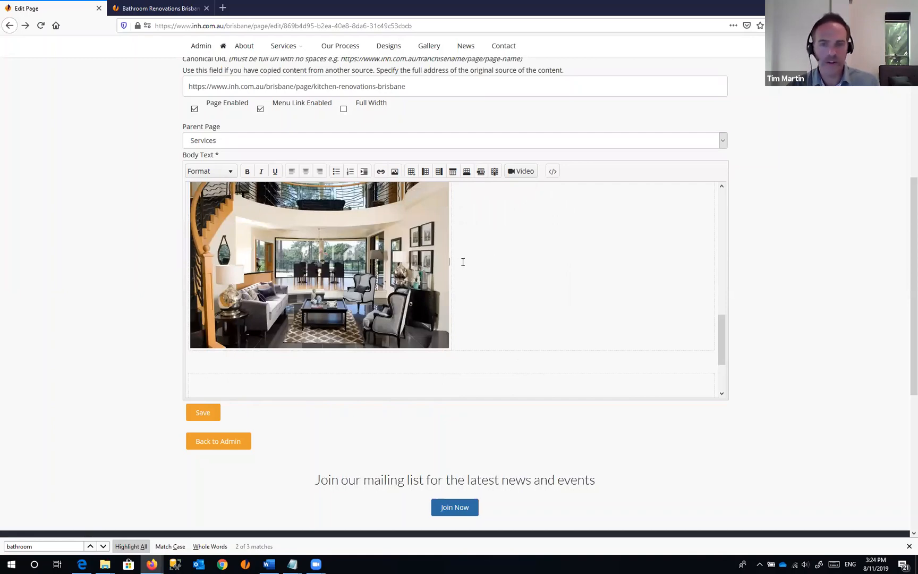
click(395, 172)
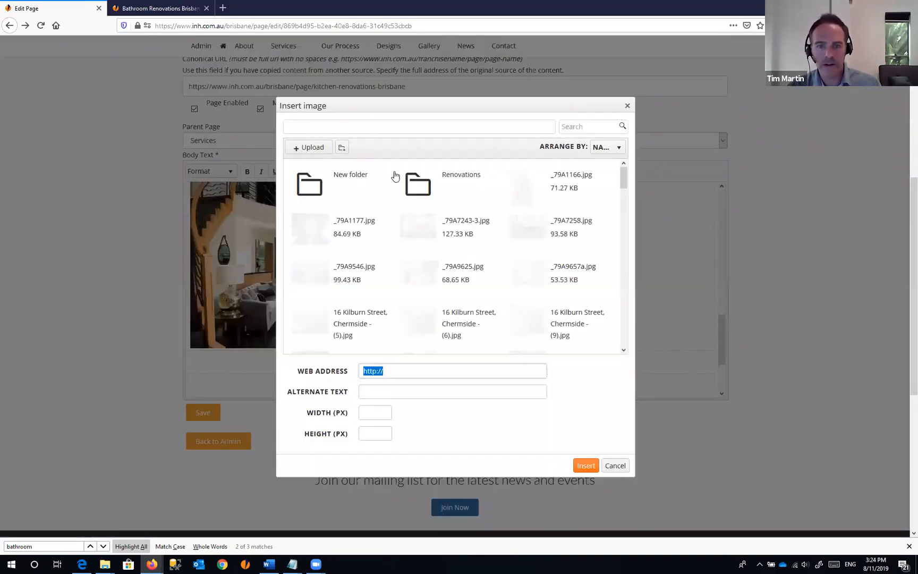
click(424, 274)
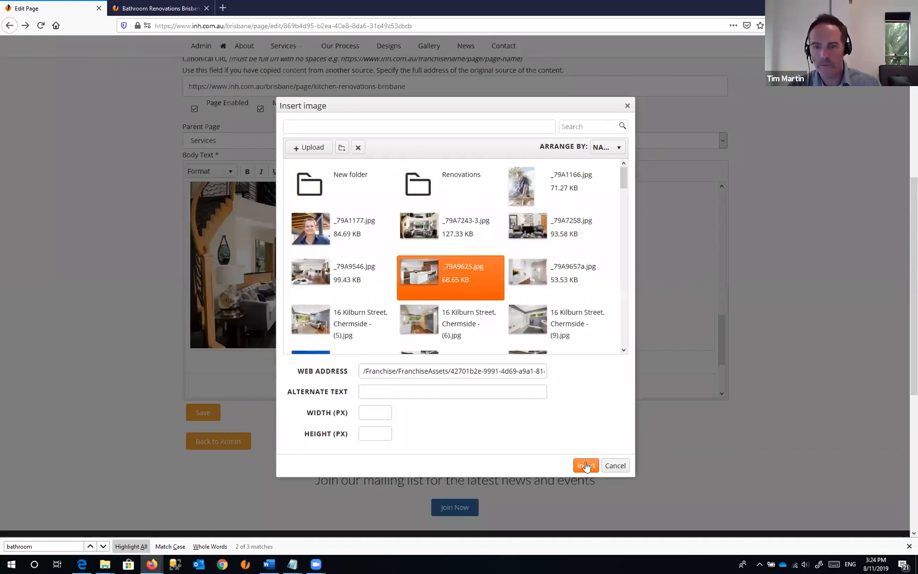
click(586, 466)
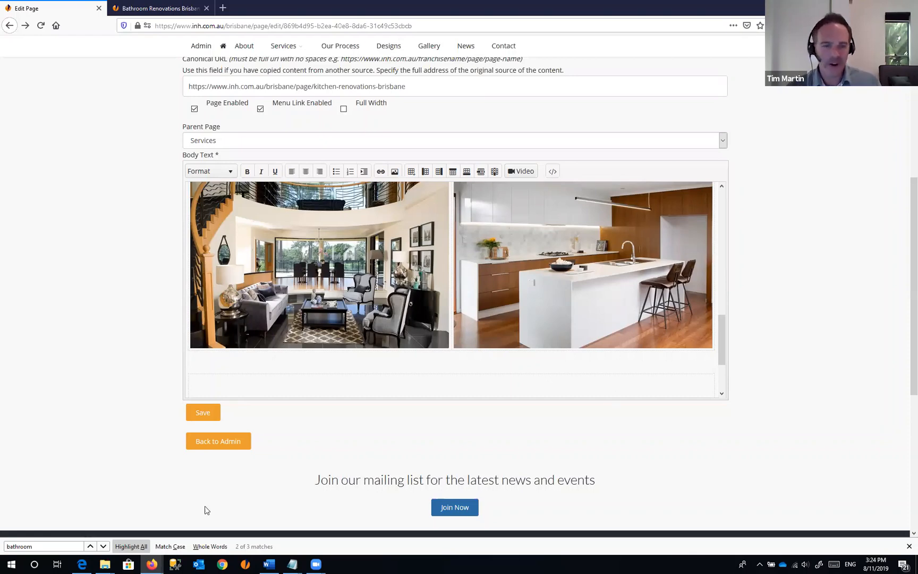
click(198, 414)
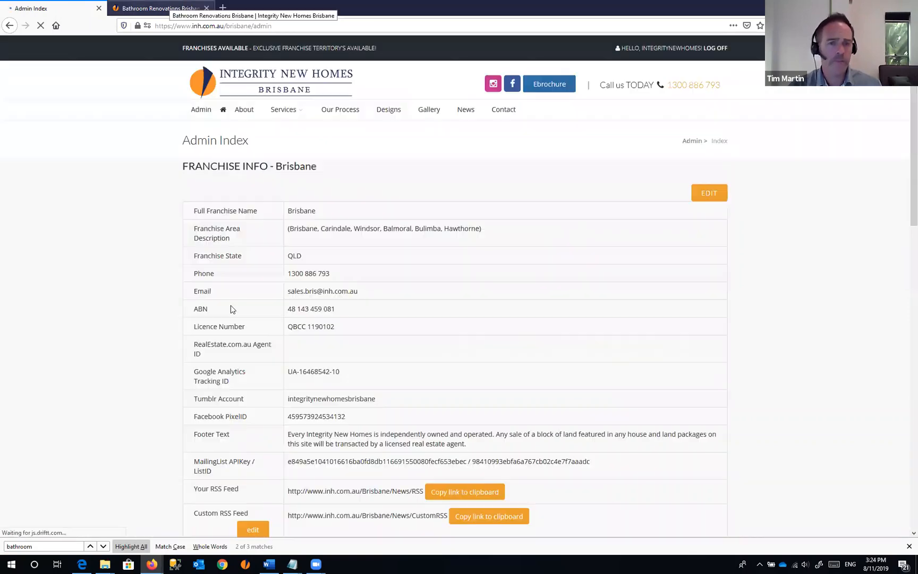
- Reload the live Bathroom Renovations page to view the new two-photo row
key(ctrl+Tab)
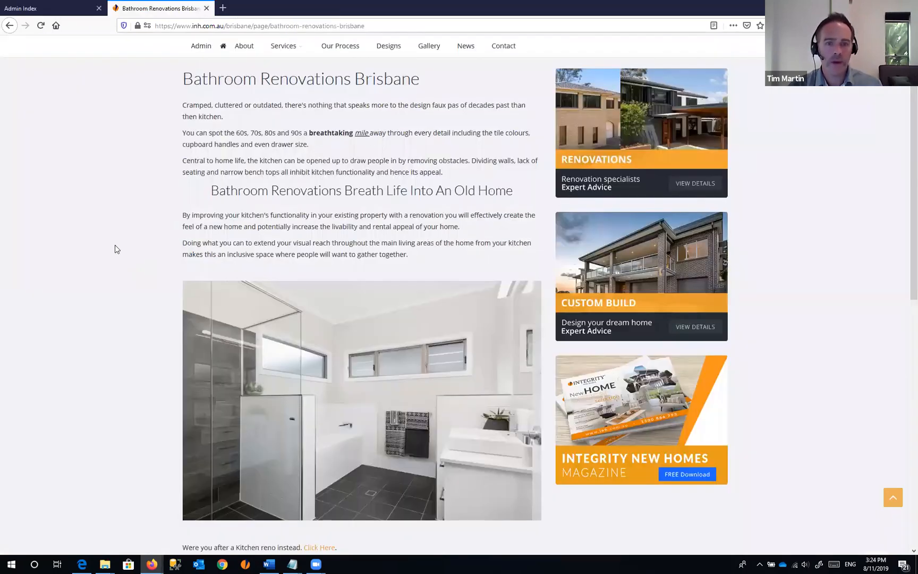
scroll(119, 245, down, 5)
key(F5)
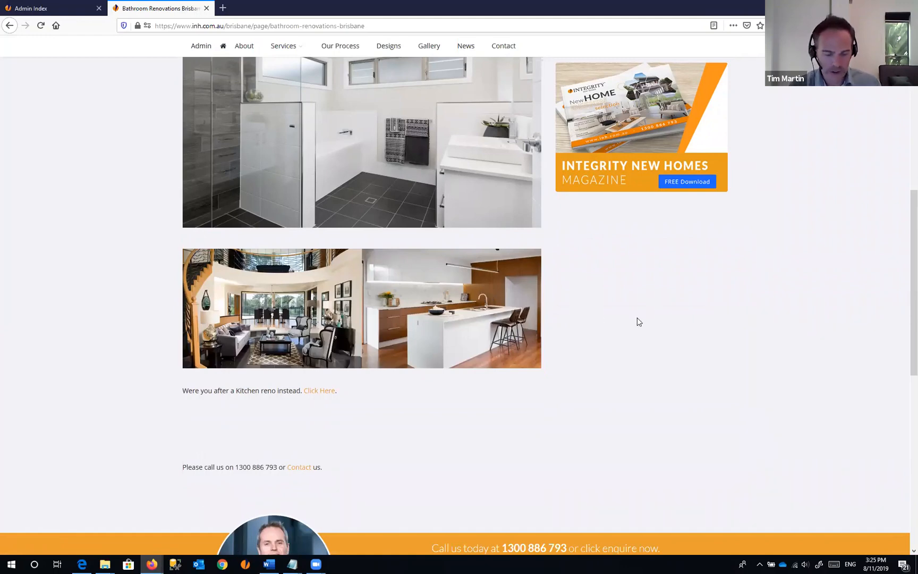
- Check the photo row at mobile phone size, then return to desktop width and Admin Index
key(ctrl+shift+m)
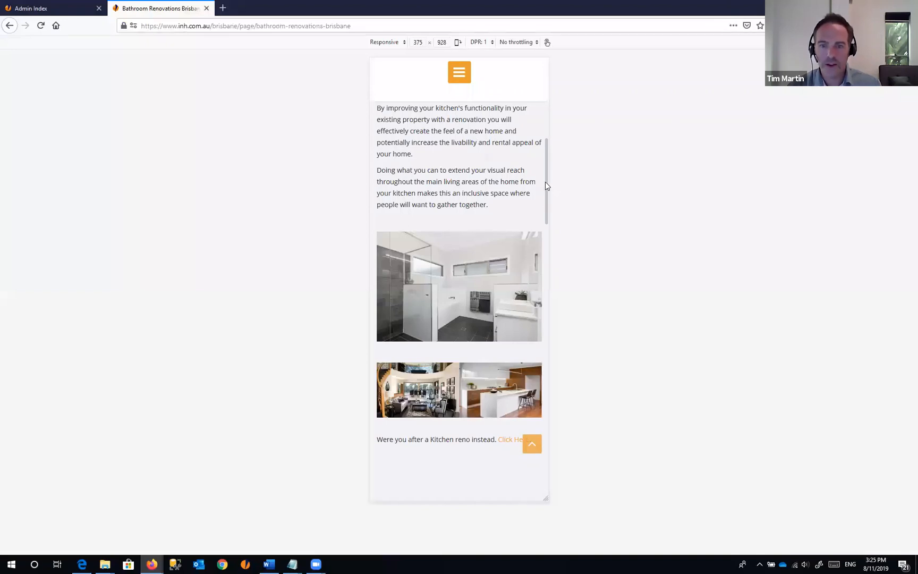
scroll(474, 292, up, 1)
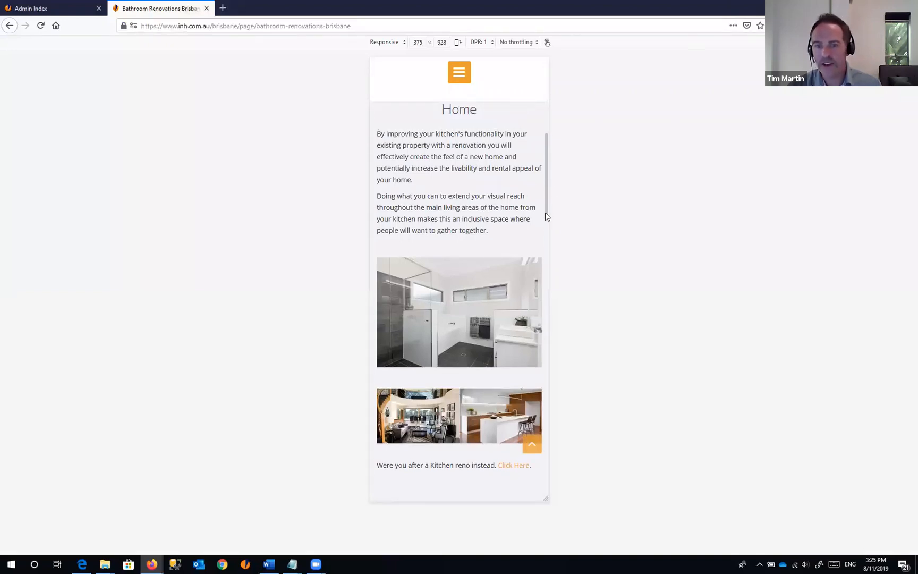
scroll(542, 218, down, 7)
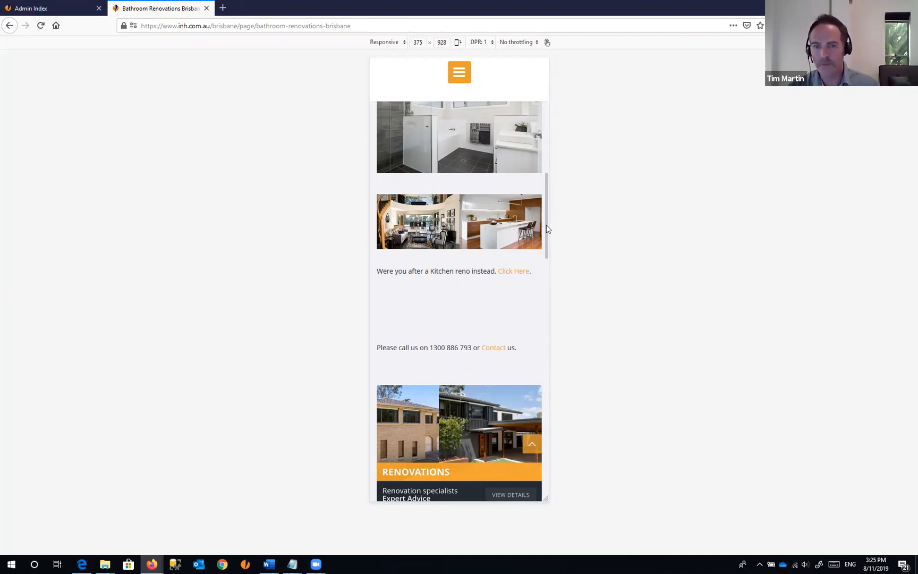
drag(547, 229, 544, 193)
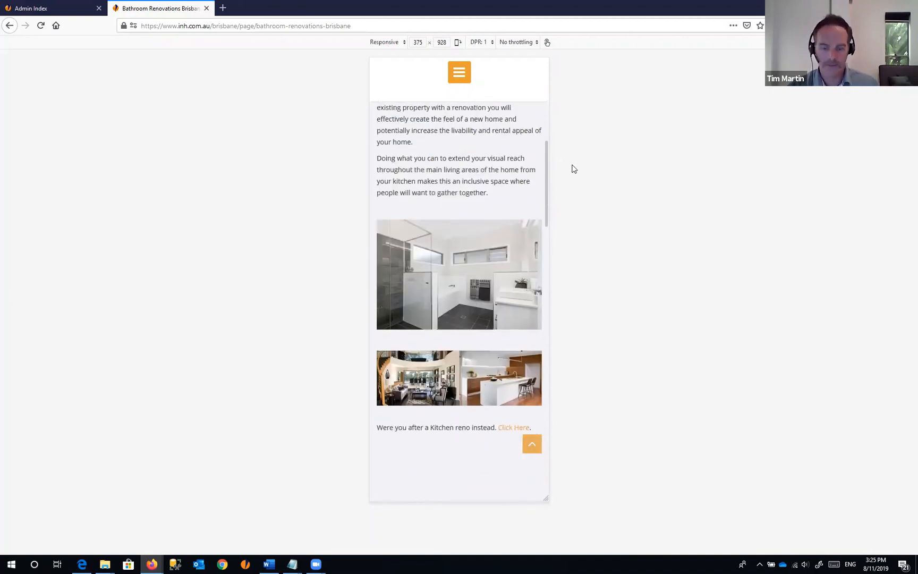
key(ctrl+shift+m)
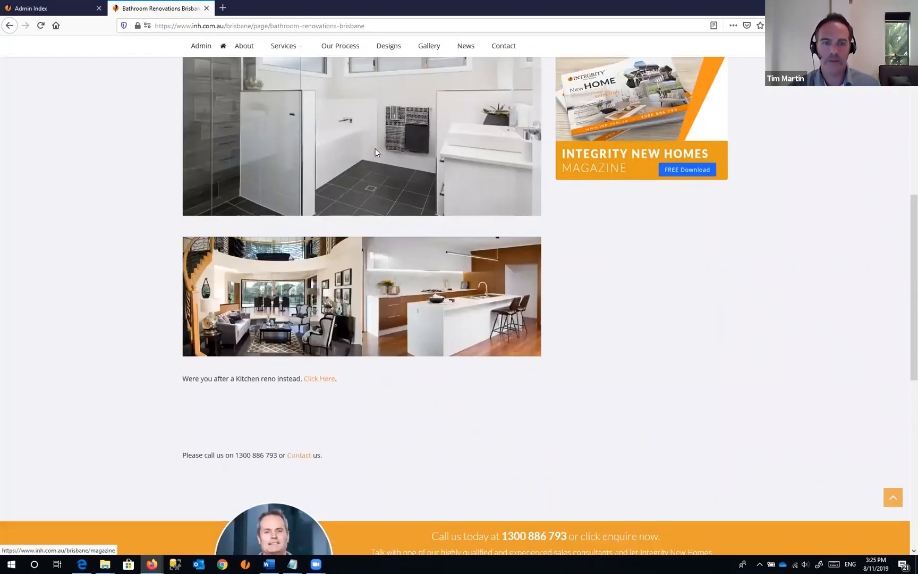
click(76, 8)
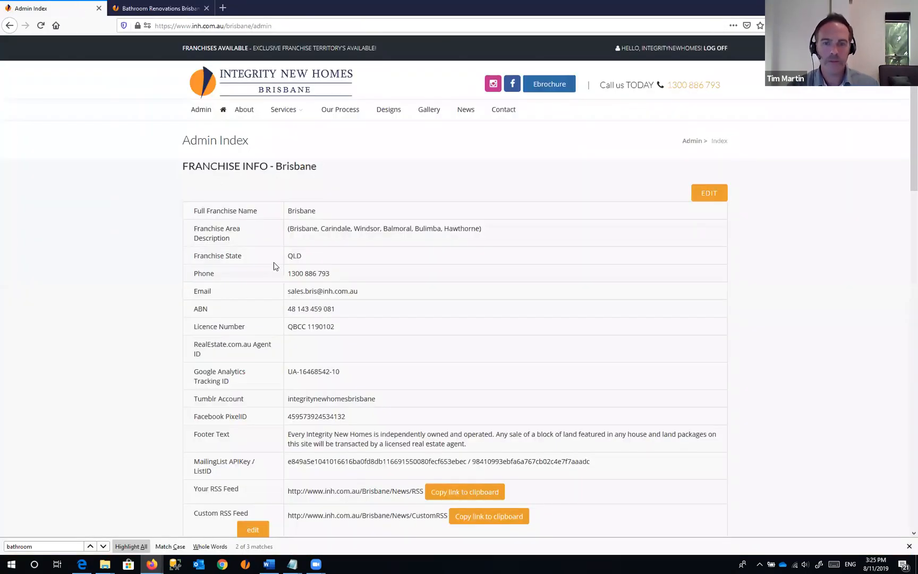
- Reopen the Edit Page form and add two blank lines above the 'Please call us…' line
click(11, 25)
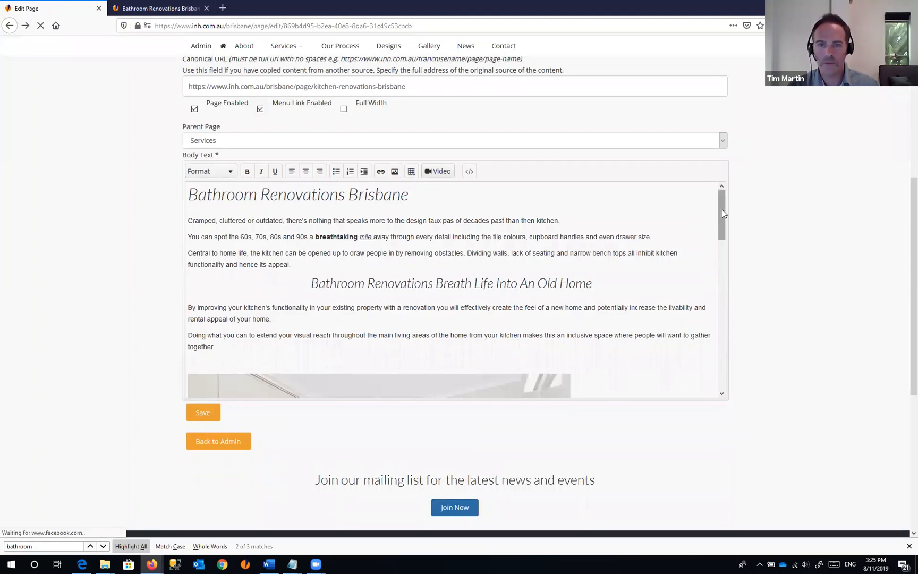
scroll(722, 210, down, 10)
scroll(726, 358, down, 3)
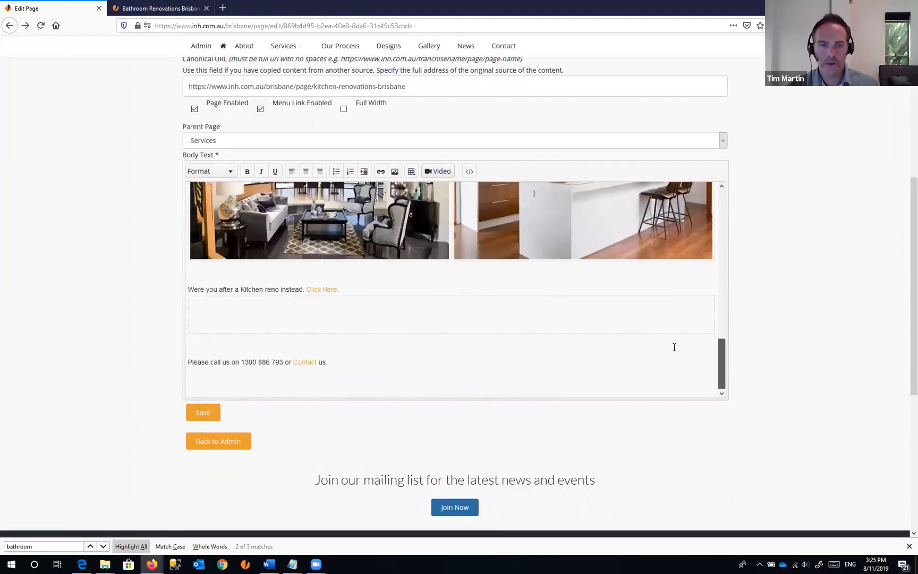
click(235, 347)
key(Return)
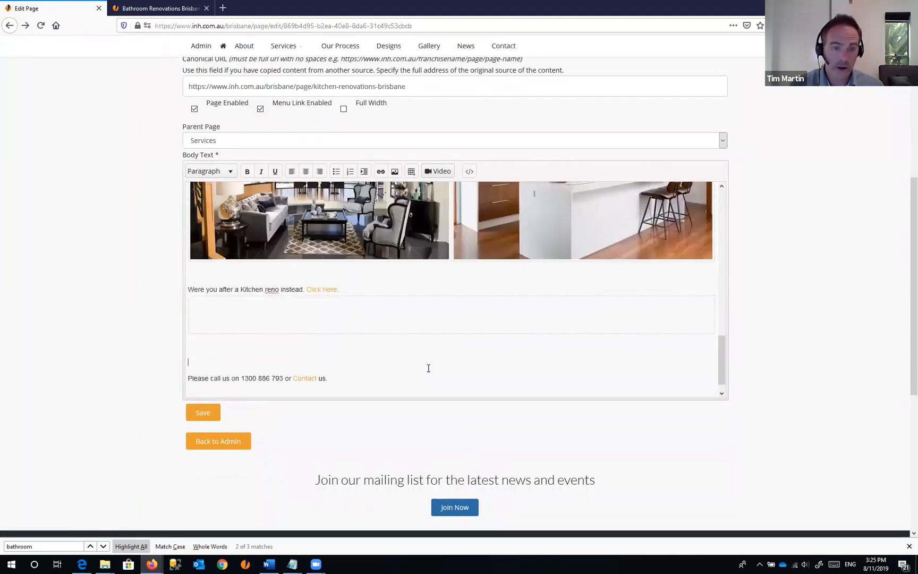
key(Return)
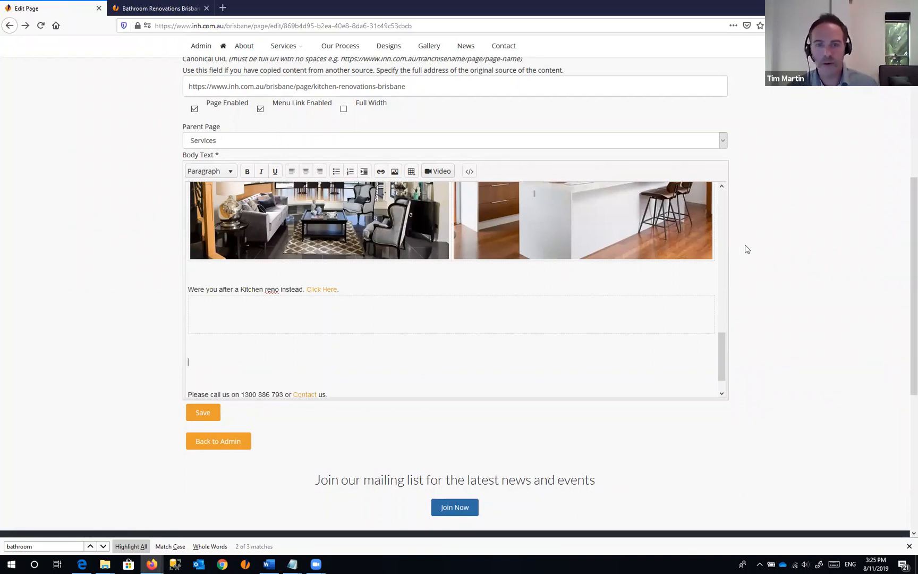
scroll(747, 250, up, 5)
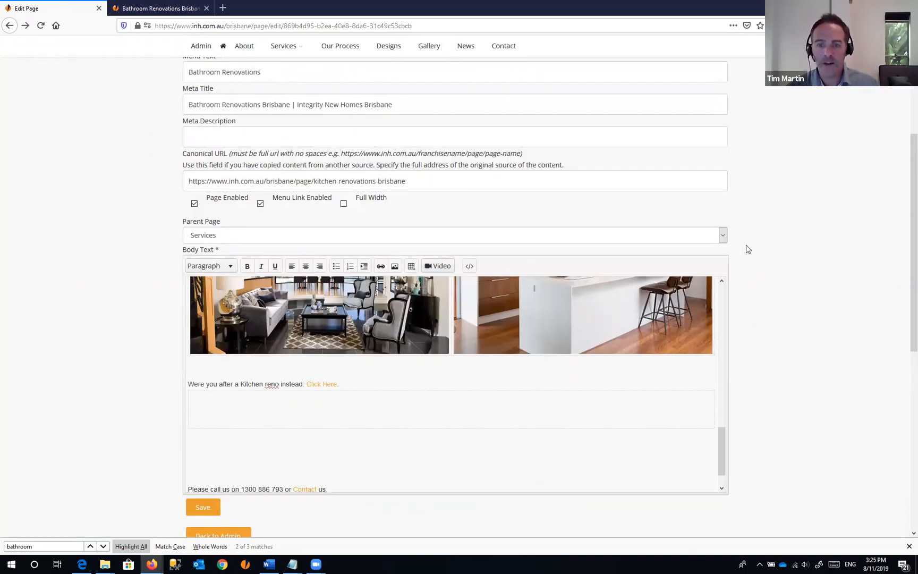
scroll(434, 173, down, 5)
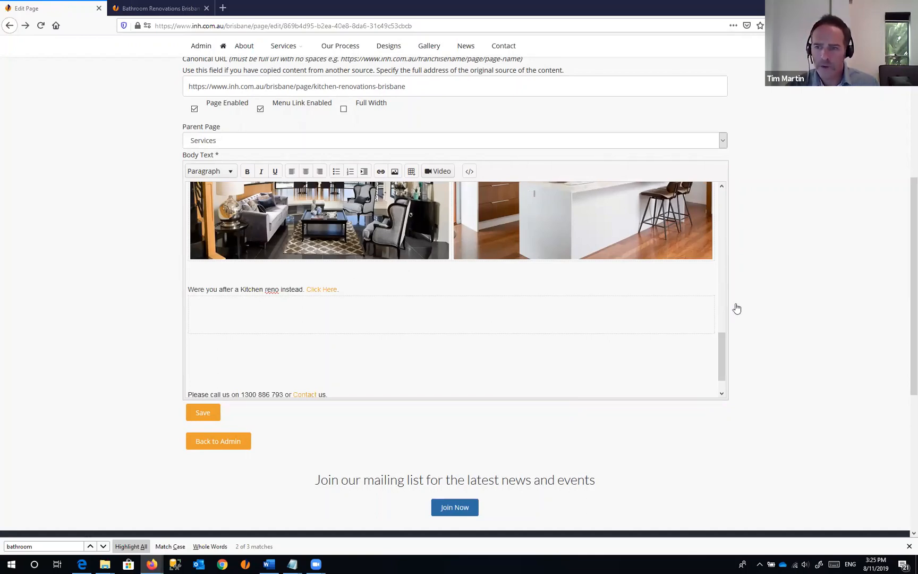
key(alt+Tab)
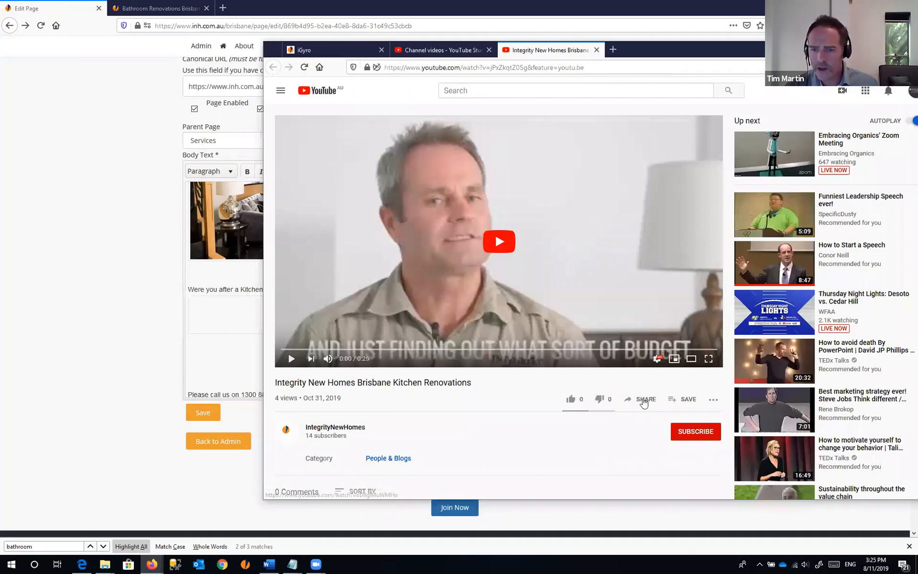
- Copy the Brisbane Kitchen Renovations video's share link and embed it in the body with Video
click(644, 401)
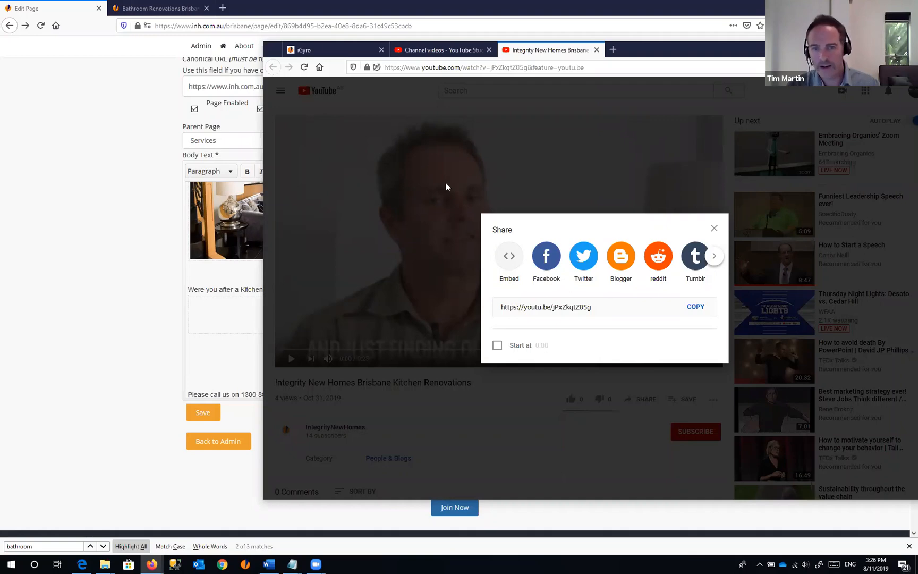
key(alt+Tab)
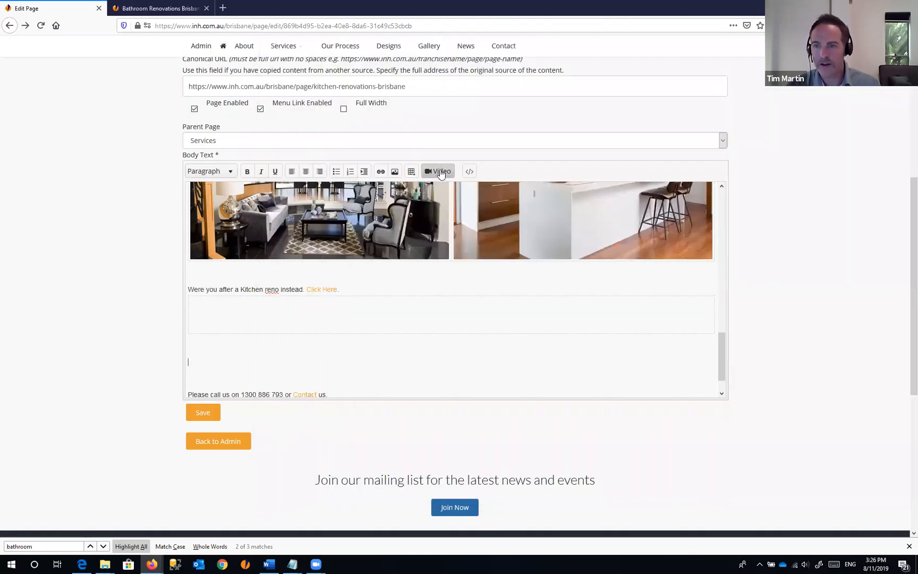
click(440, 172)
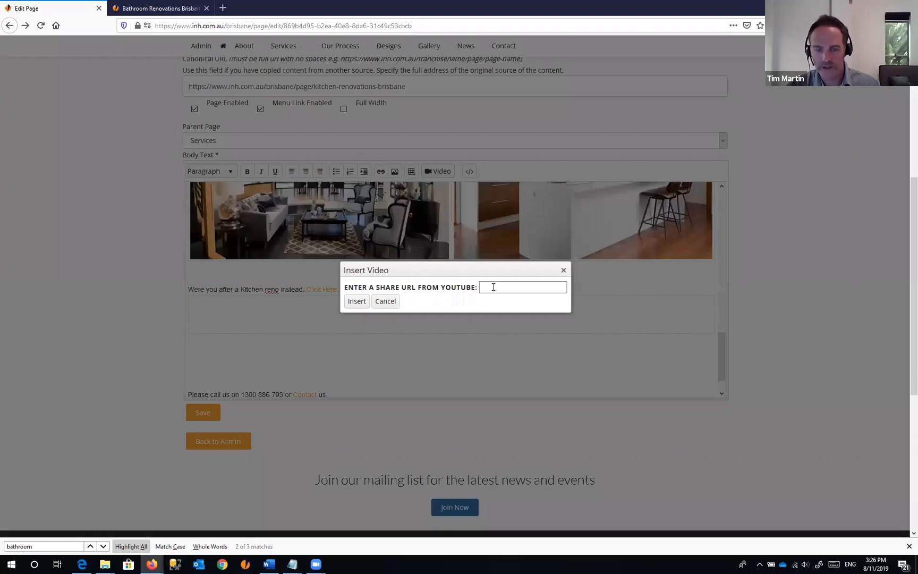
click(494, 287)
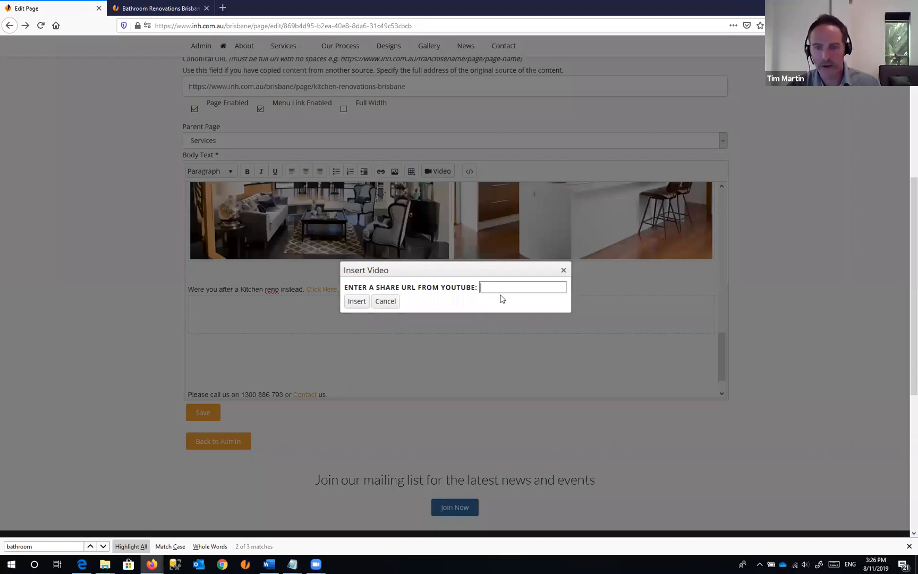
click(356, 302)
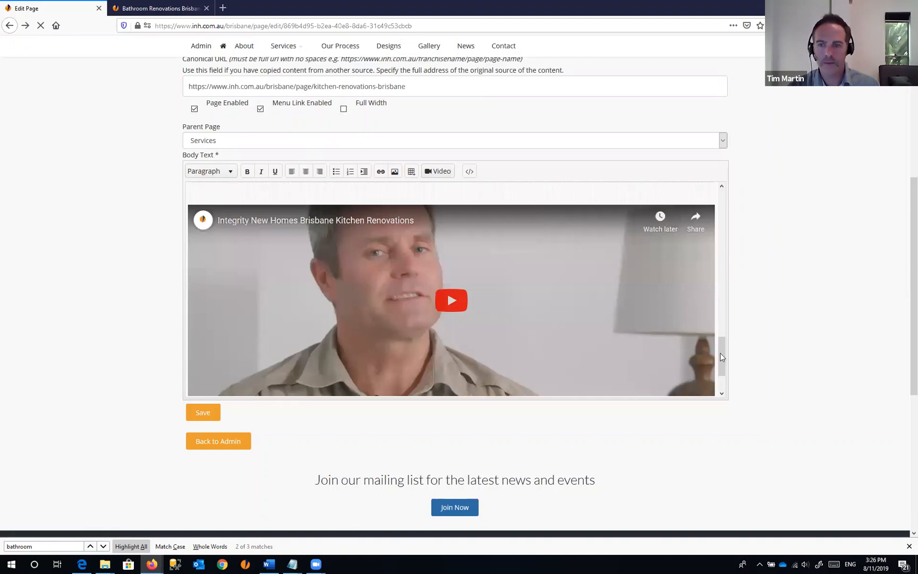
- Save the edited page with the embedded video
scroll(208, 382, up, 5)
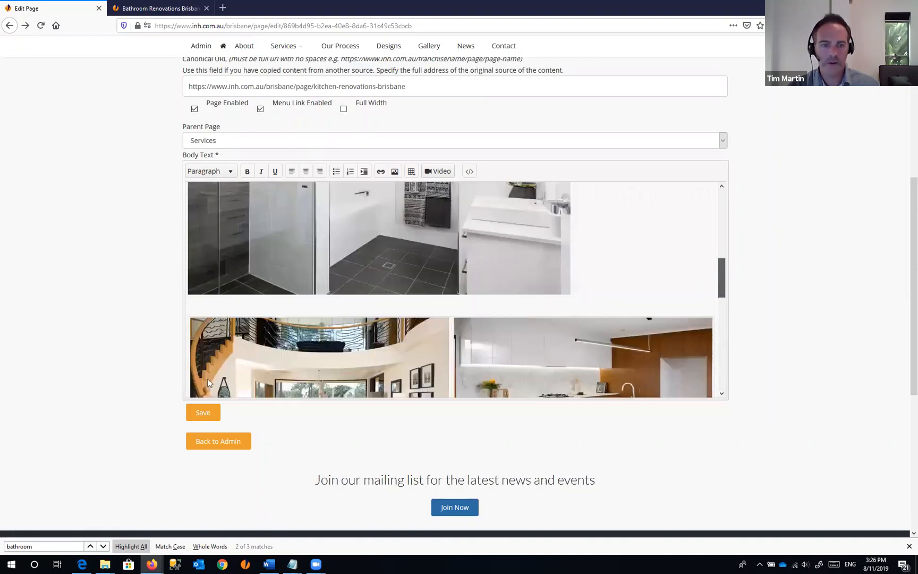
scroll(208, 382, up, 1)
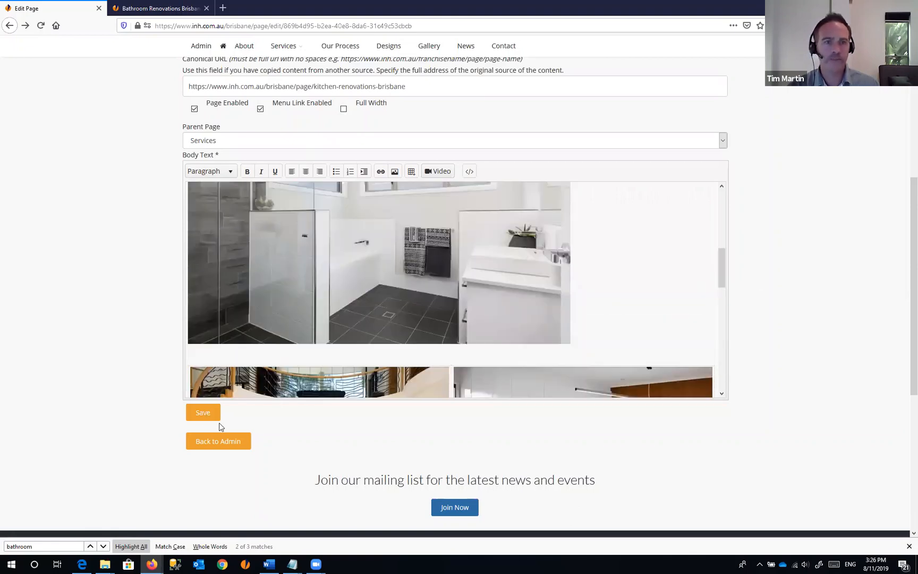
click(218, 419)
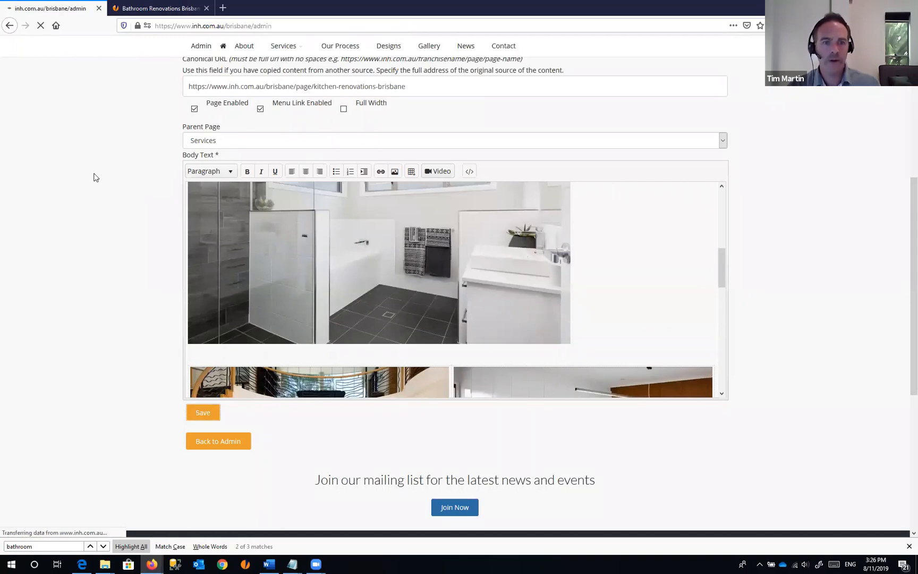
- Reload the live Bathroom Renovations page and scroll to check the kitchen renovations video
key(ctrl+Tab)
key(F5)
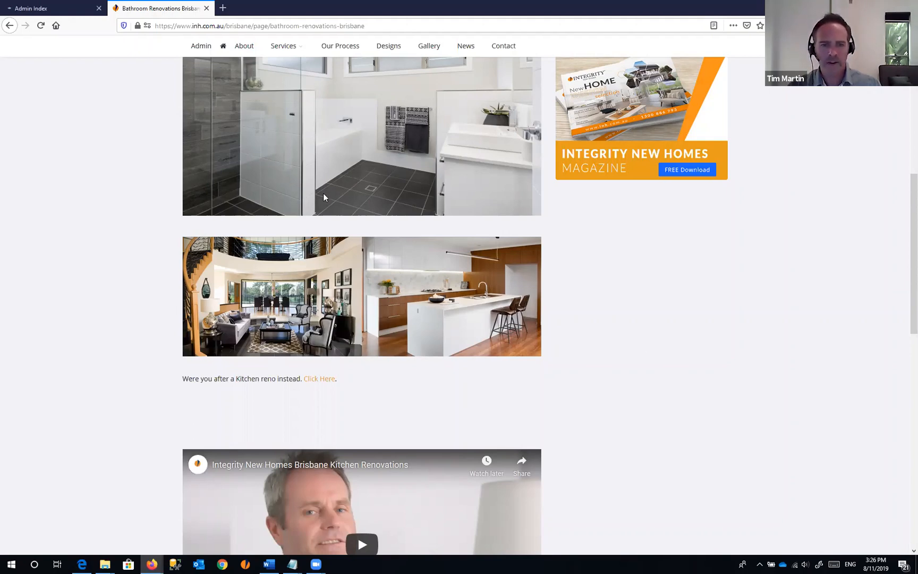
scroll(324, 198, down, 3)
scroll(375, 312, down, 2)
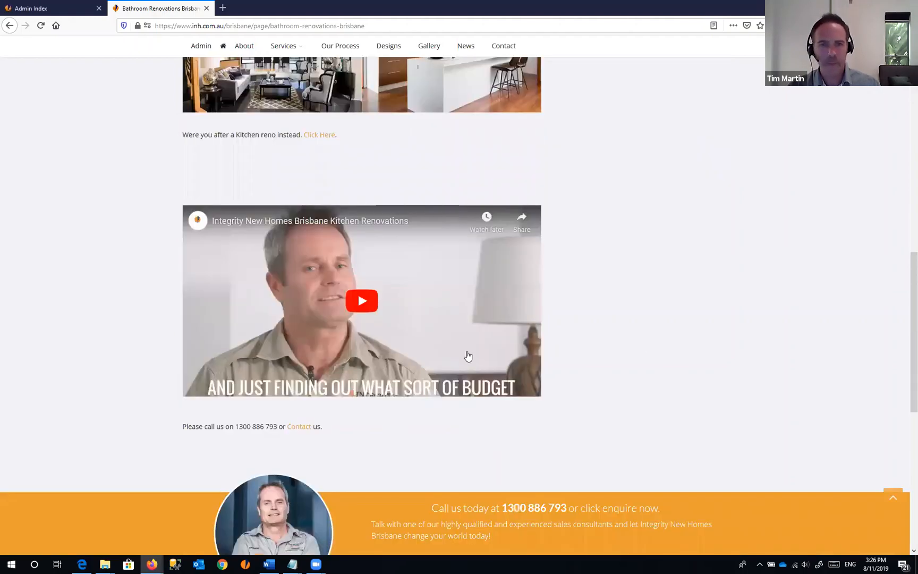
scroll(468, 356, up, 3)
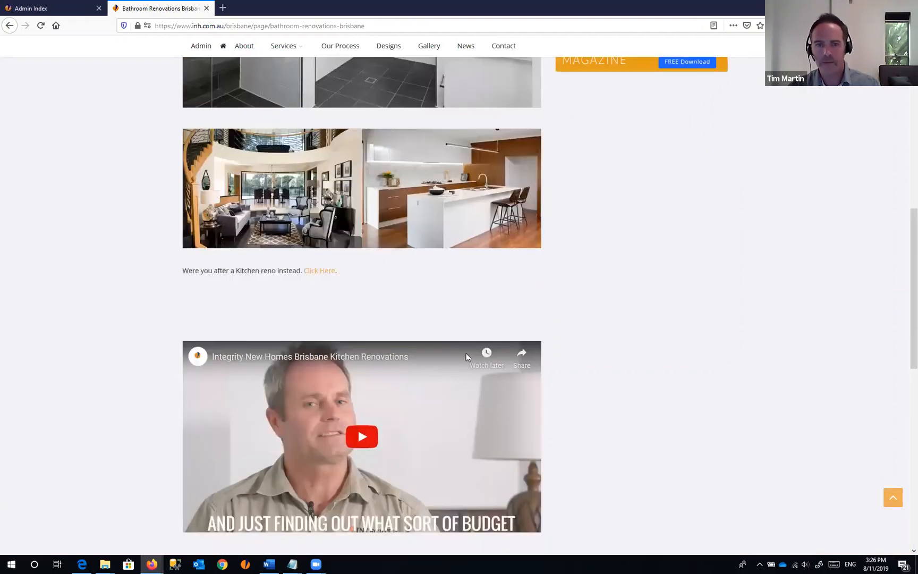
scroll(467, 353, up, 8)
scroll(269, 79, up, 3)
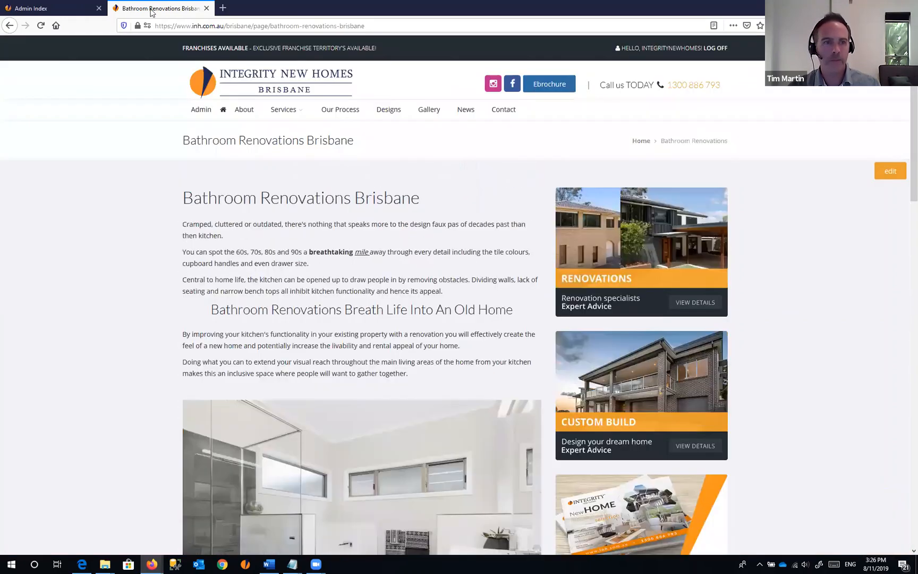
click(64, 6)
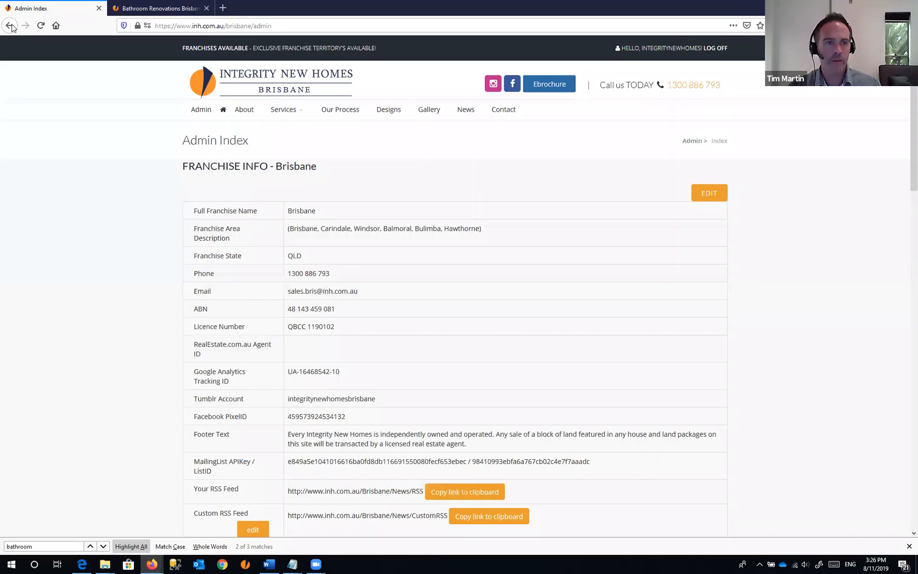
click(11, 26)
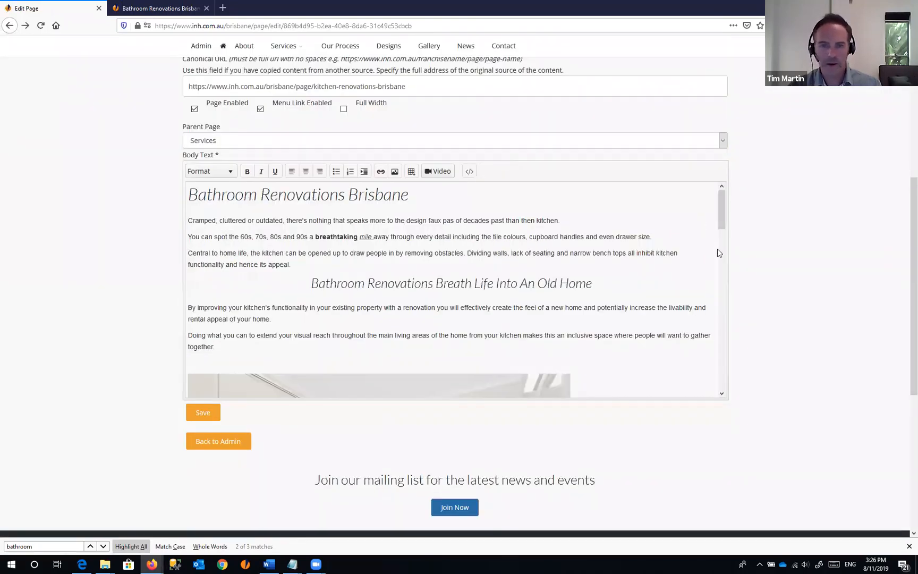
drag(720, 218, 712, 199)
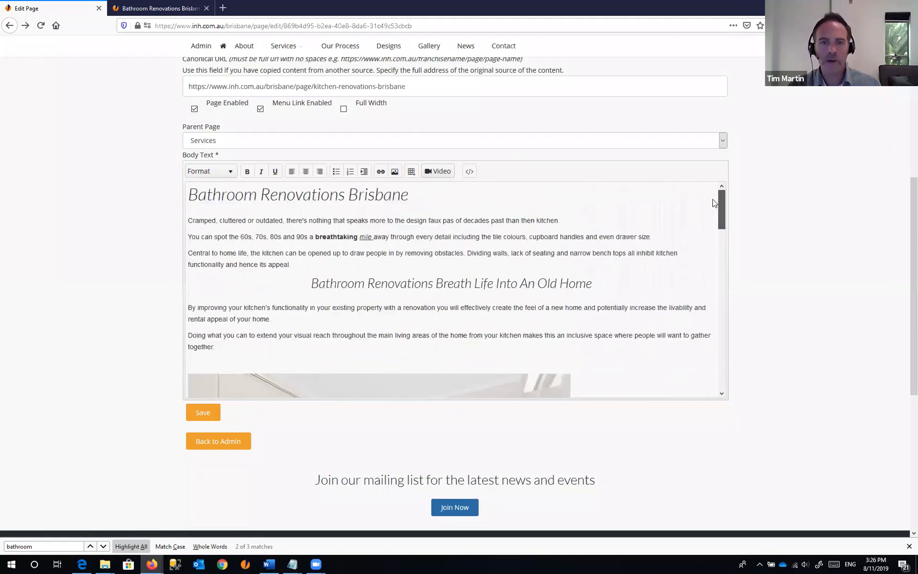
click(287, 221)
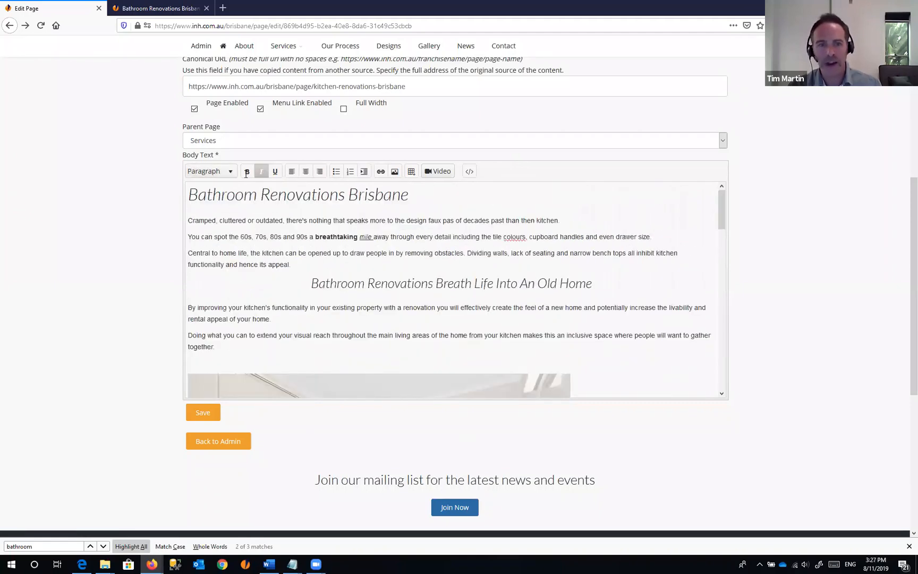
click(196, 195)
key(shift+Right)
key(shift+Right)
key(shift+Right)
key(shift+Right)
key(shift+Right)
key(shift+Right)
key(shift+Right)
key(shift+Right)
key(shift+Right)
key(shift+Right)
key(shift+Right)
key(shift+Right)
key(shift+Right)
key(shift+Right)
key(shift+Right)
key(shift+Right)
key(shift+Right)
key(shift+Right)
key(shift+Right)
key(shift+Right)
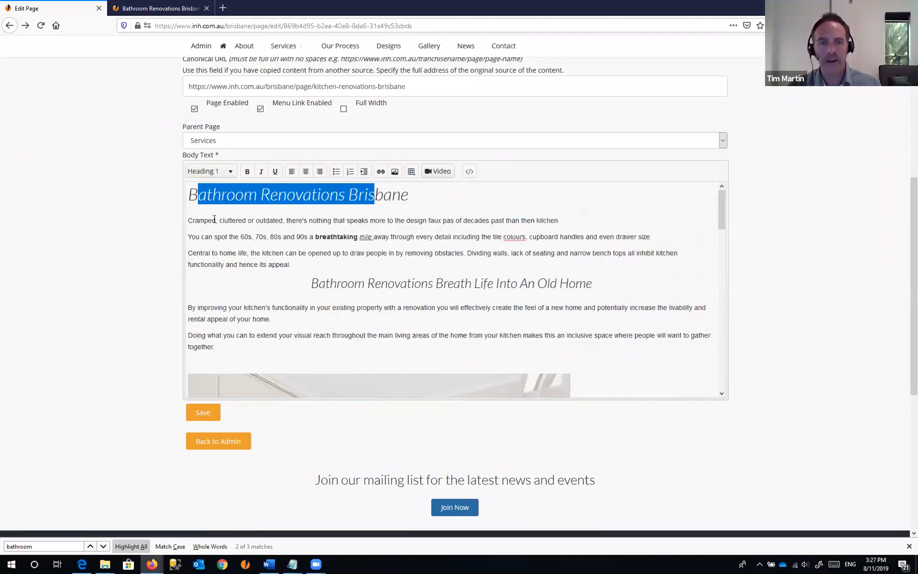
drag(214, 220, 426, 278)
scroll(407, 293, down, 4)
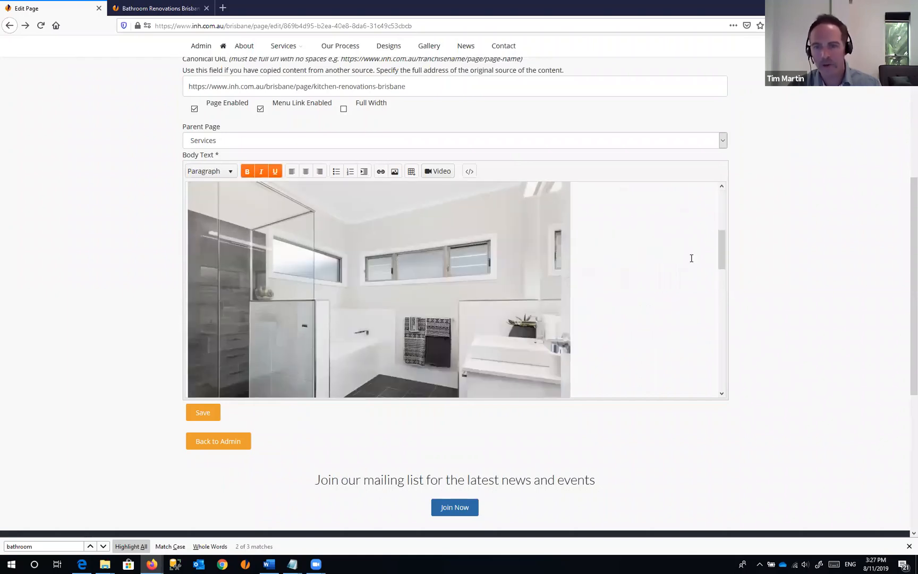
drag(723, 251, 731, 368)
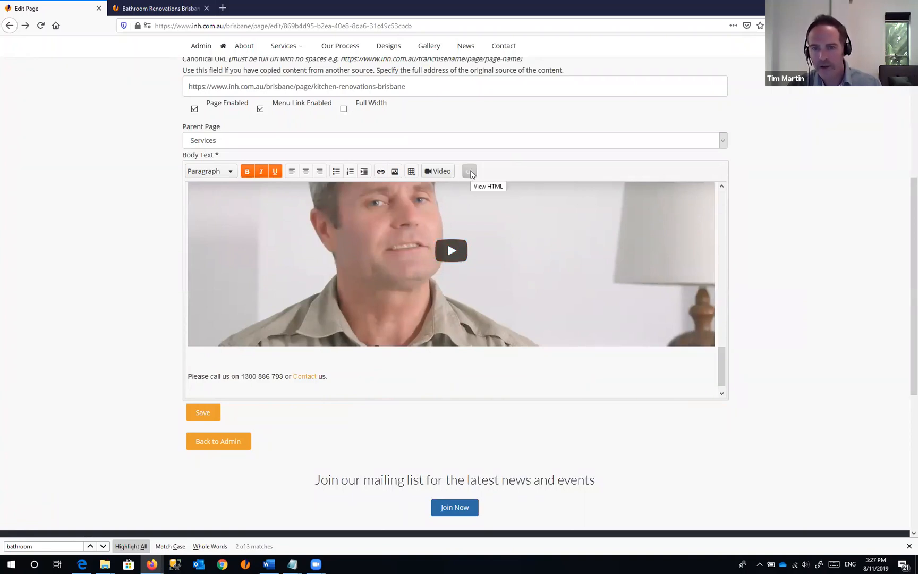
click(469, 173)
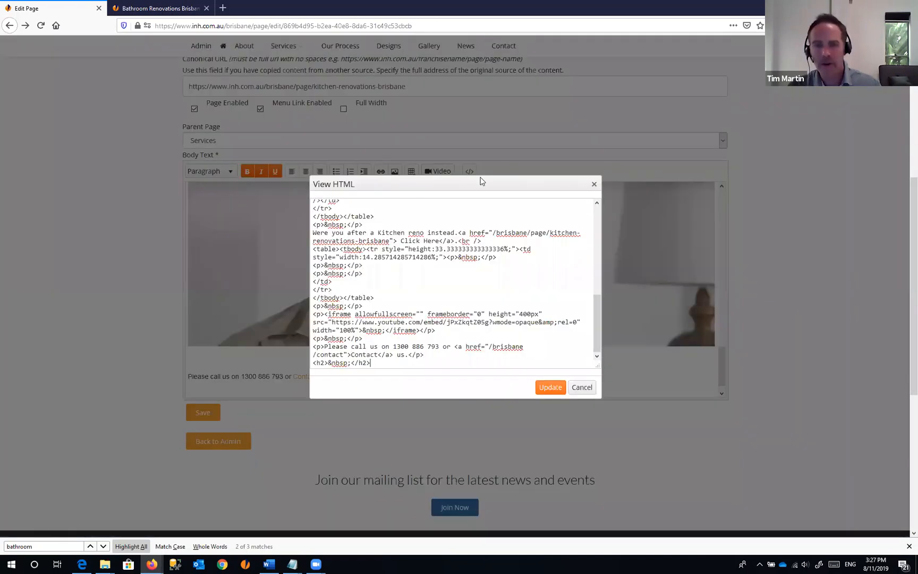
scroll(599, 307, up, 10)
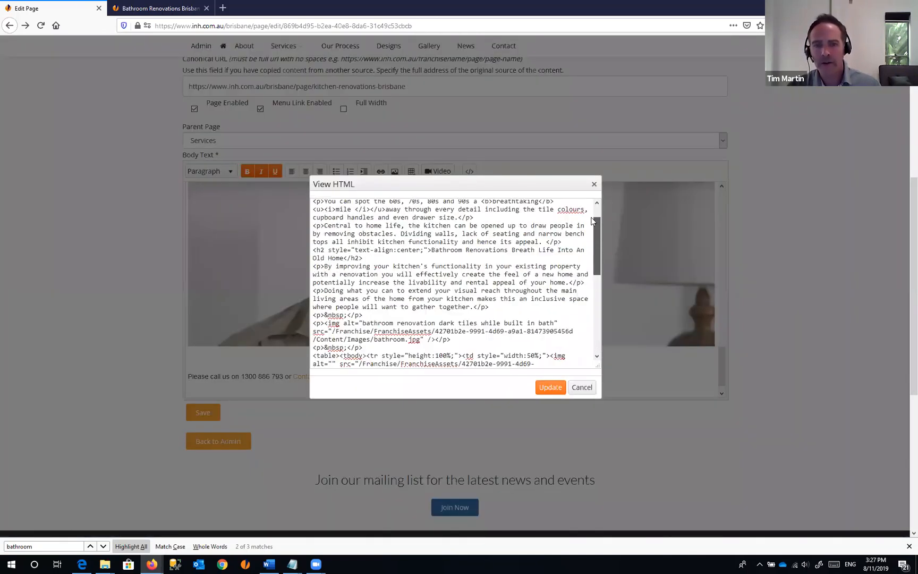
scroll(594, 310, down, 6)
scroll(595, 314, down, 3)
scroll(594, 314, up, 9)
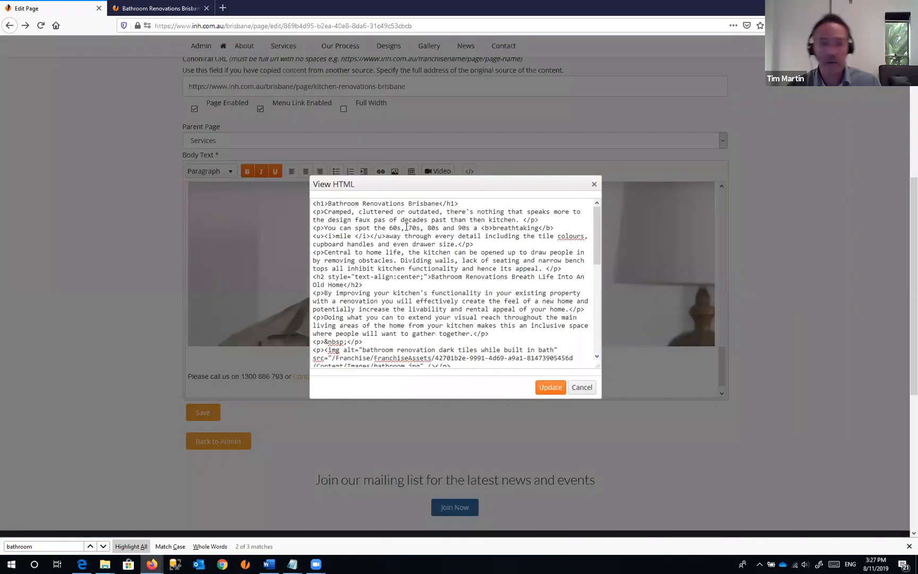
drag(313, 203, 432, 294)
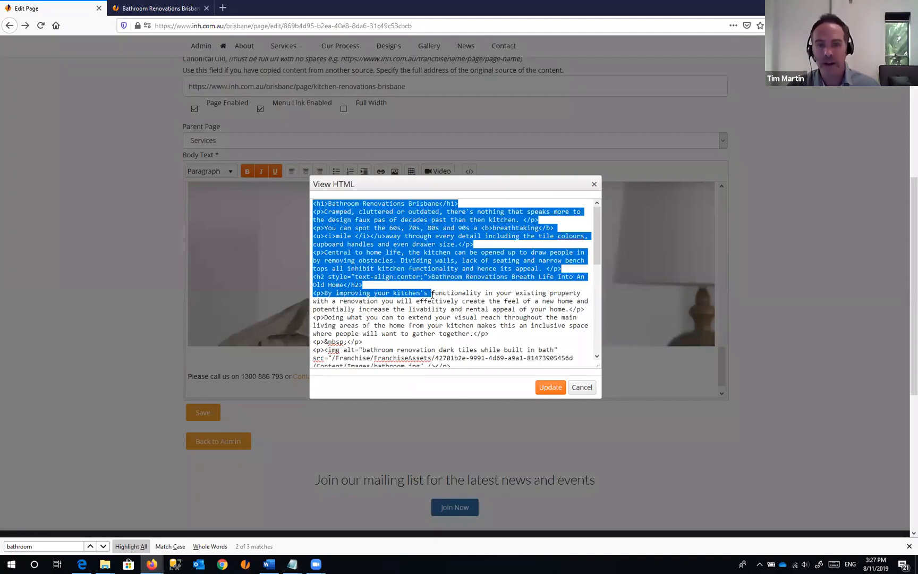
click(325, 214)
drag(327, 204, 324, 237)
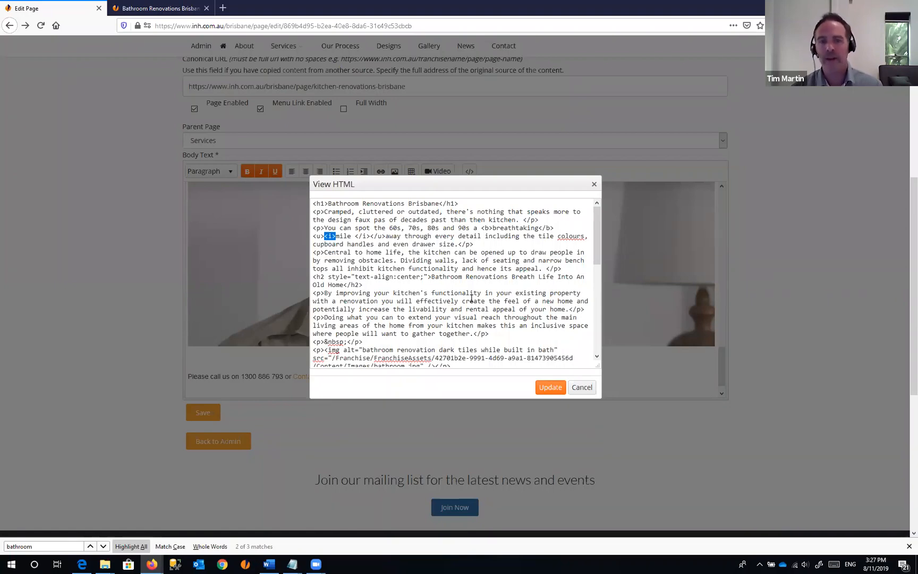
click(318, 237)
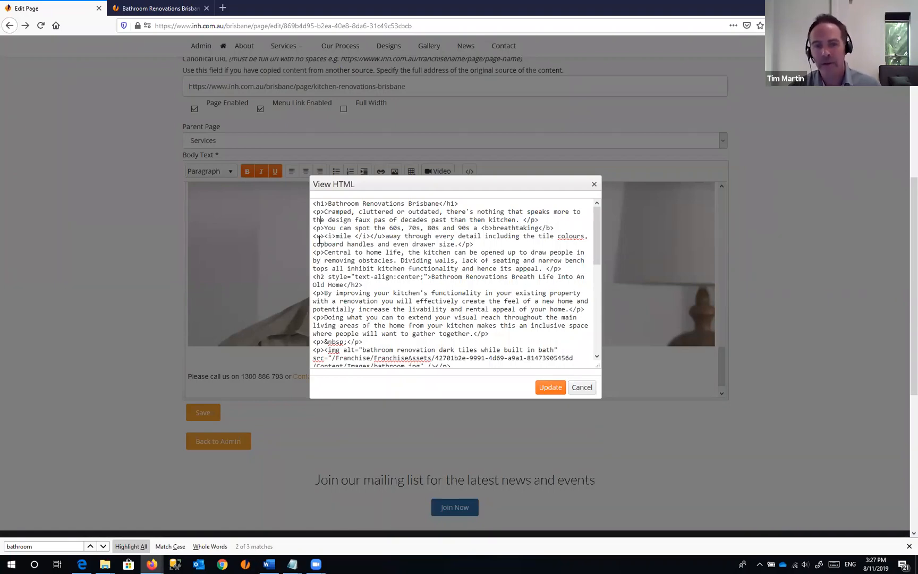
shift+click(349, 236)
drag(595, 234, 595, 324)
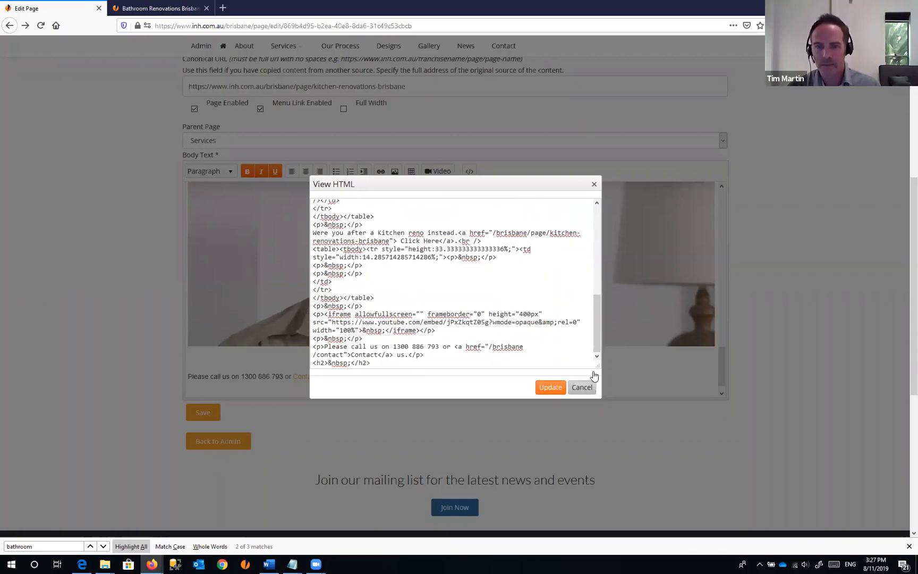
click(582, 388)
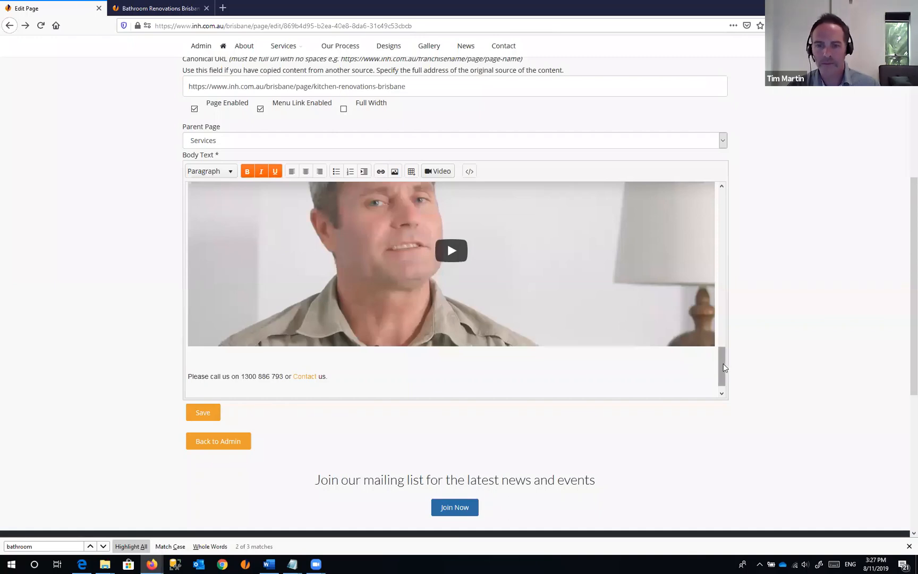
- Add width="50%" to the bathroom.jpg img tag in the HTML source and apply it
drag(723, 364, 717, 236)
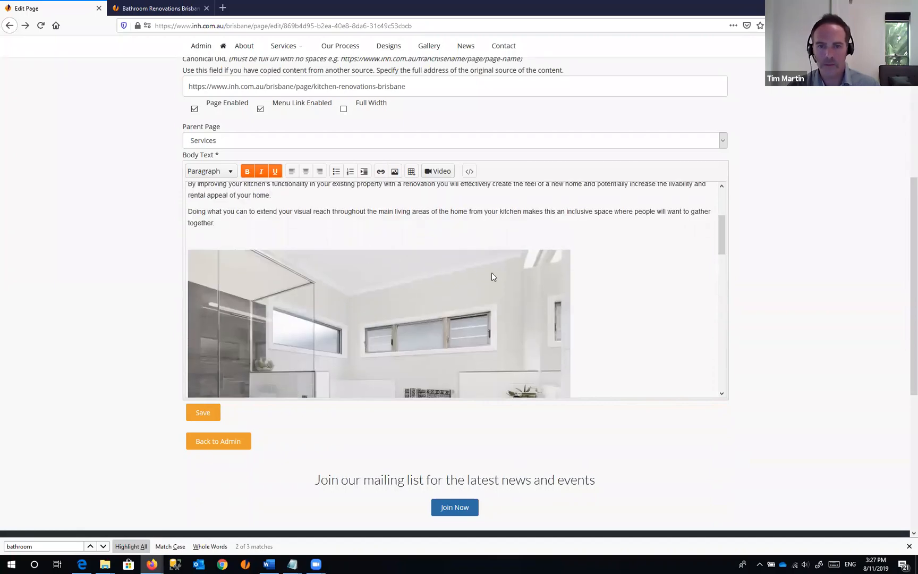
click(449, 228)
click(405, 287)
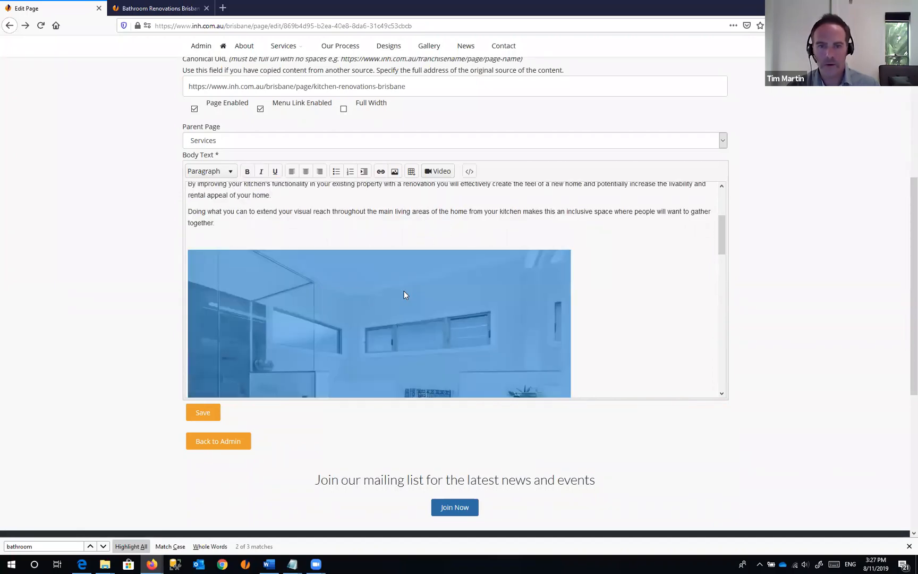
click(469, 171)
scroll(592, 303, up, 10)
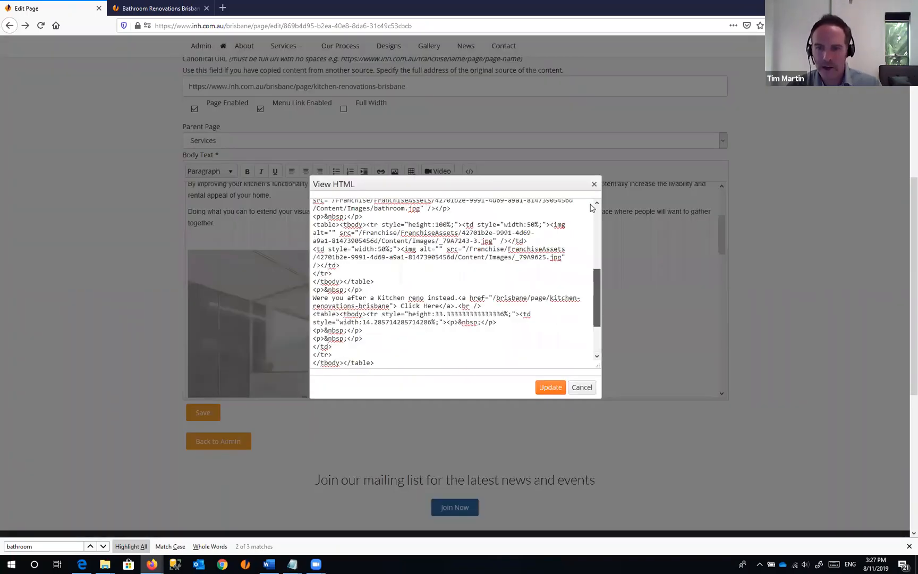
key(ctrl+f)
text(img)
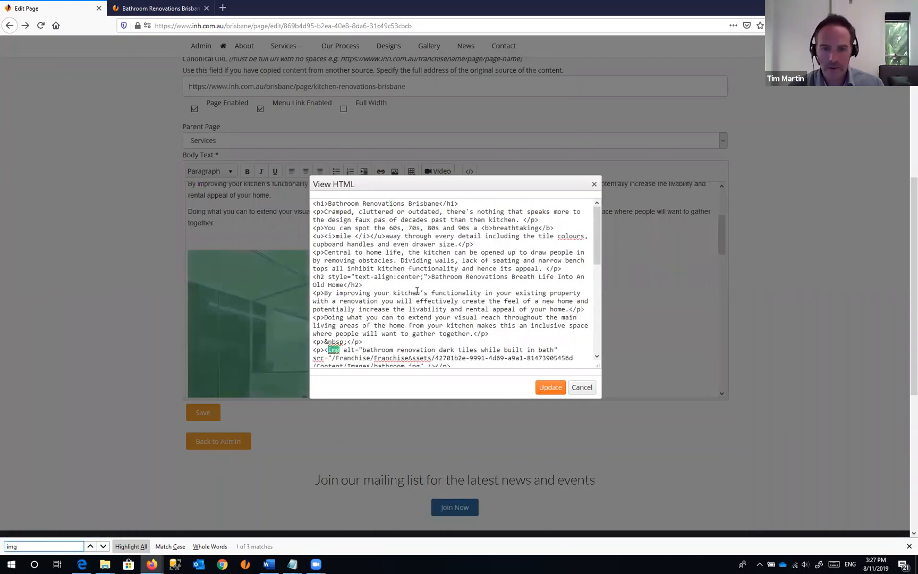
scroll(417, 291, down, 2)
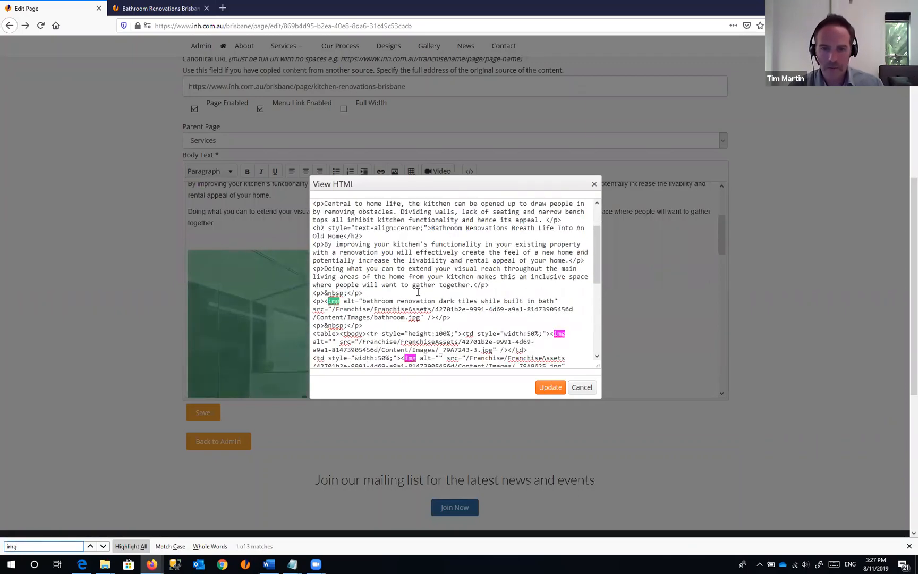
click(424, 317)
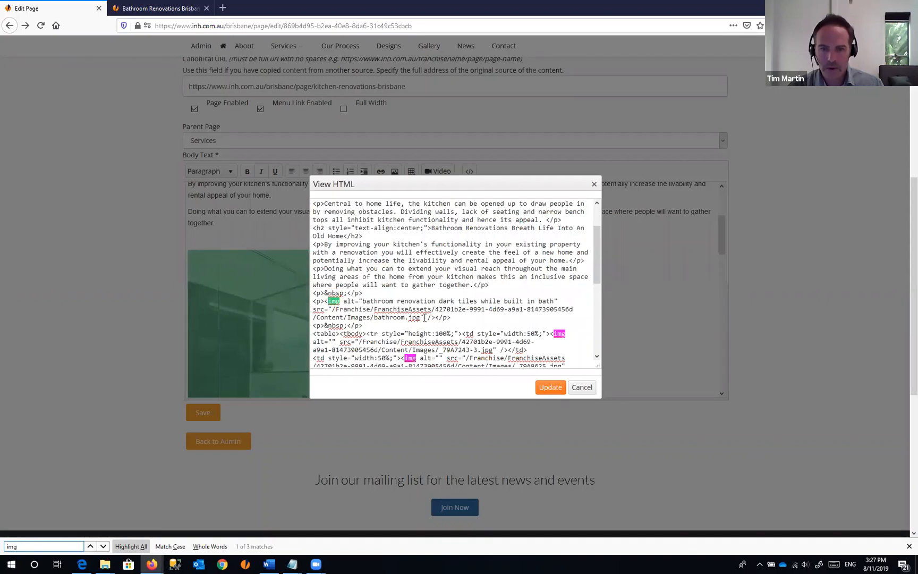
text(width=)
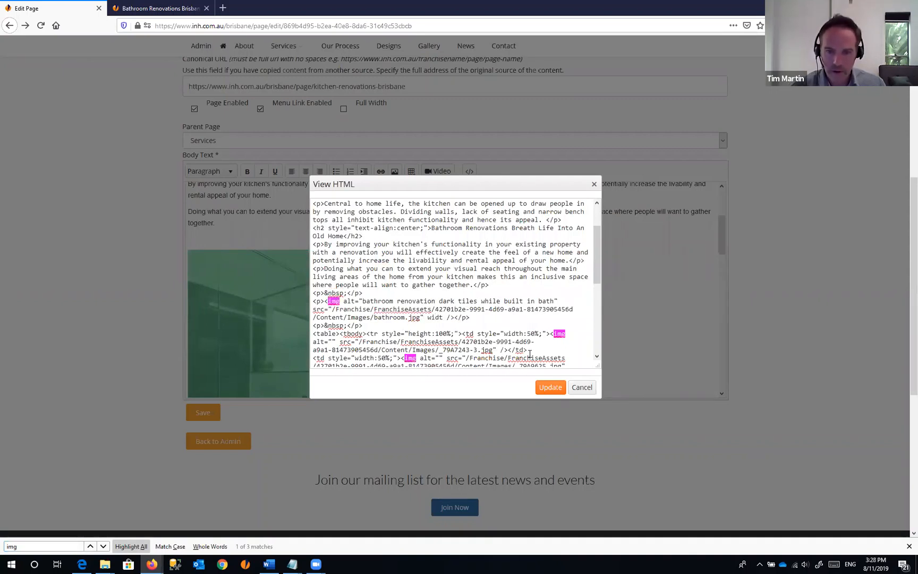
text("")
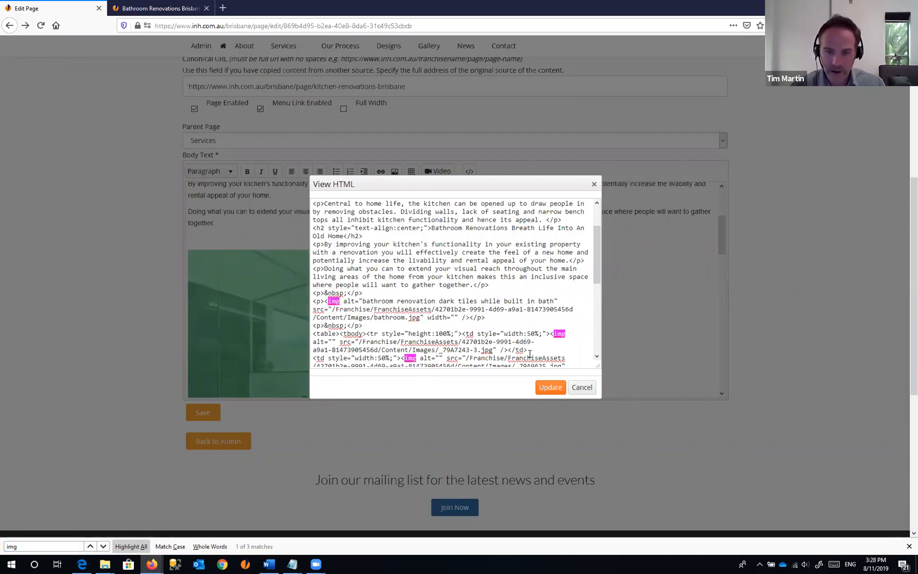
text(50%)
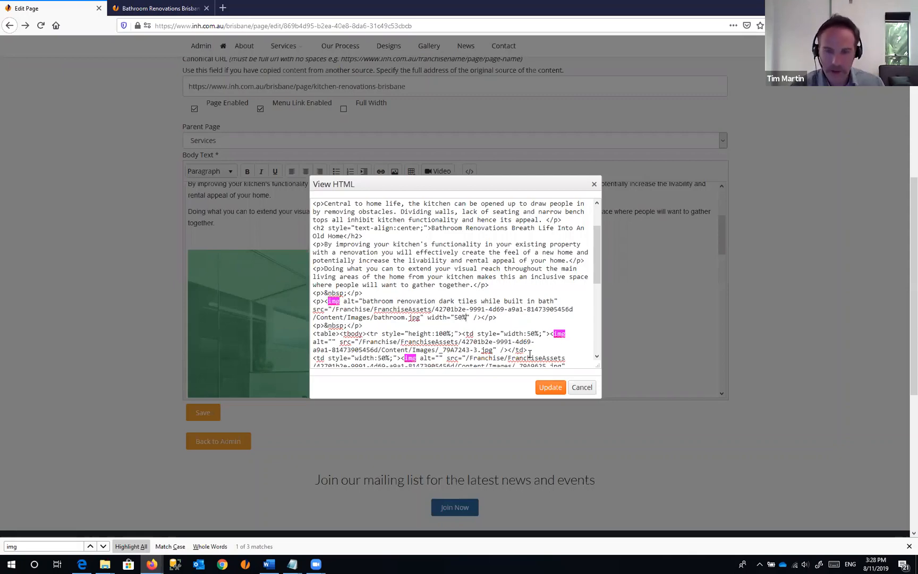
click(555, 387)
click(285, 286)
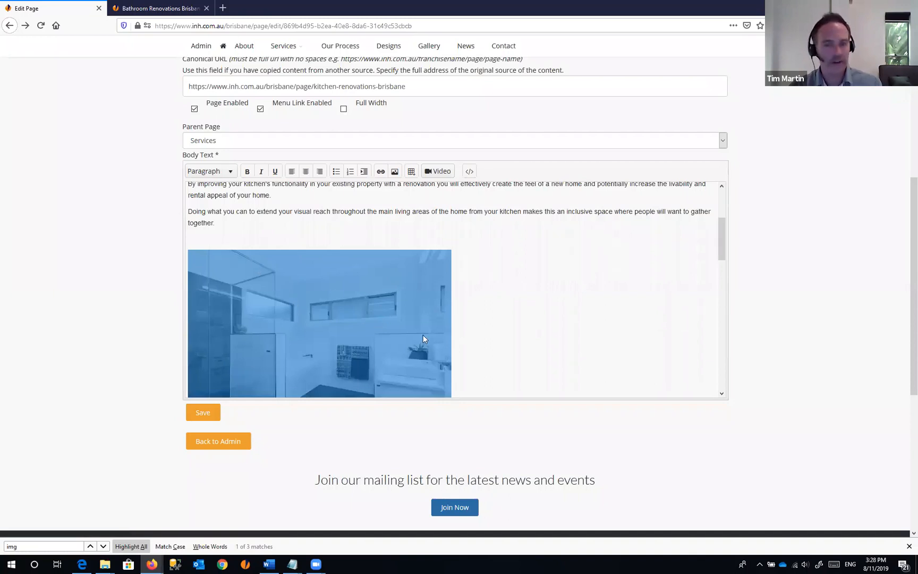
- Save the changes and reload the live page to see the half-width bathroom photo
click(206, 414)
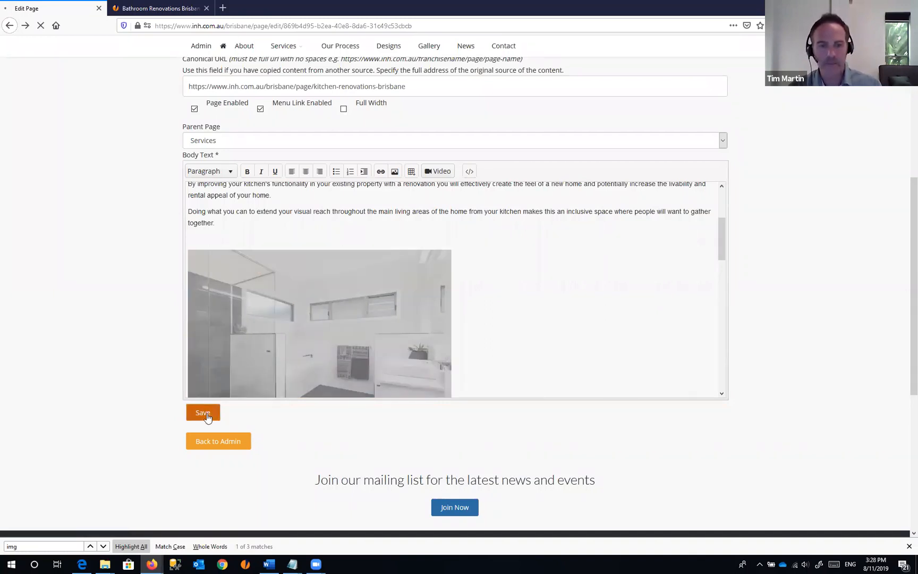
click(162, 6)
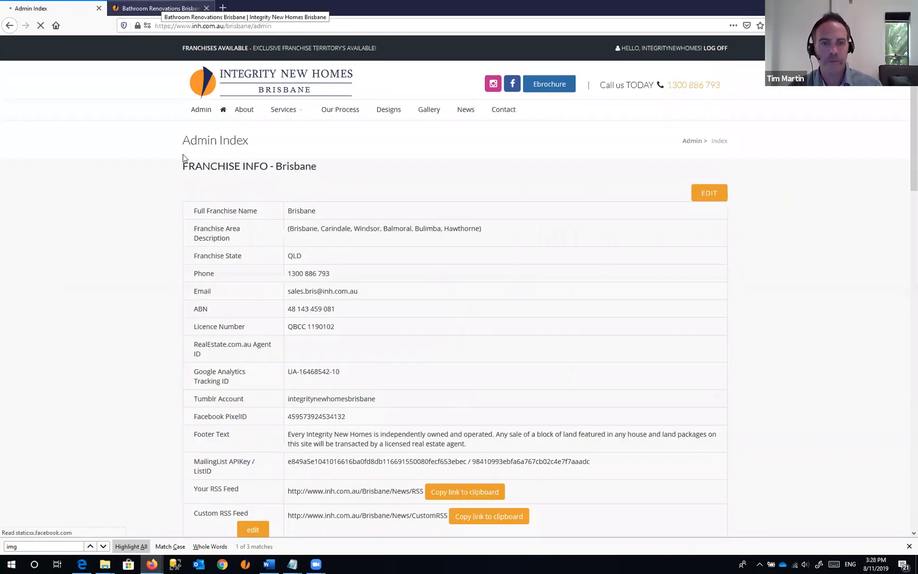
key(F5)
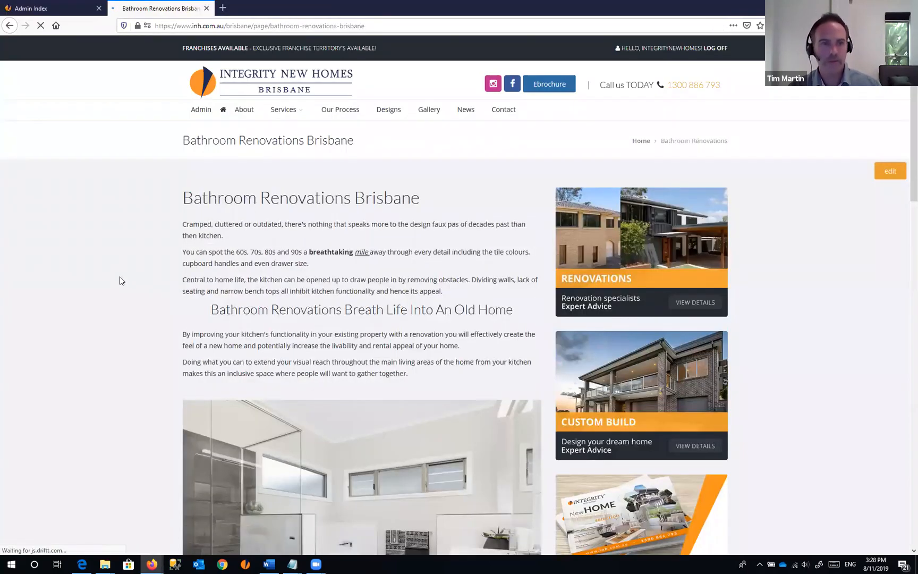
scroll(124, 265, down, 4)
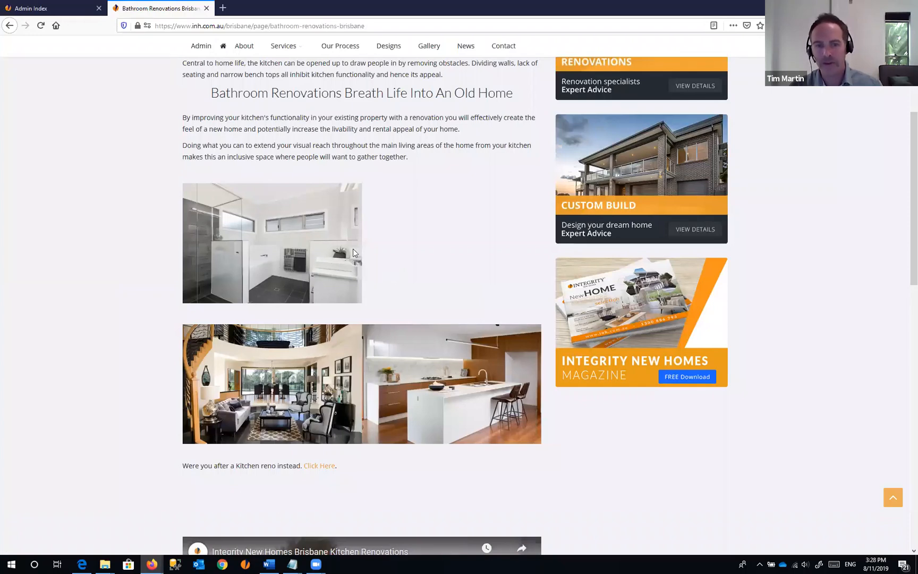
- Return to Admin Index and go back to the bathroom page's Edit Page form
click(45, 4)
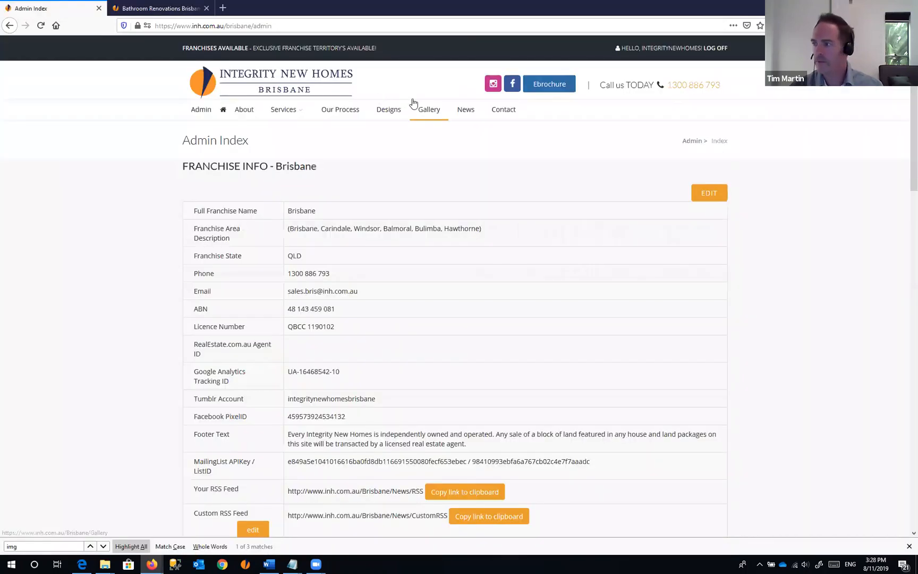
scroll(369, 369, down, 5)
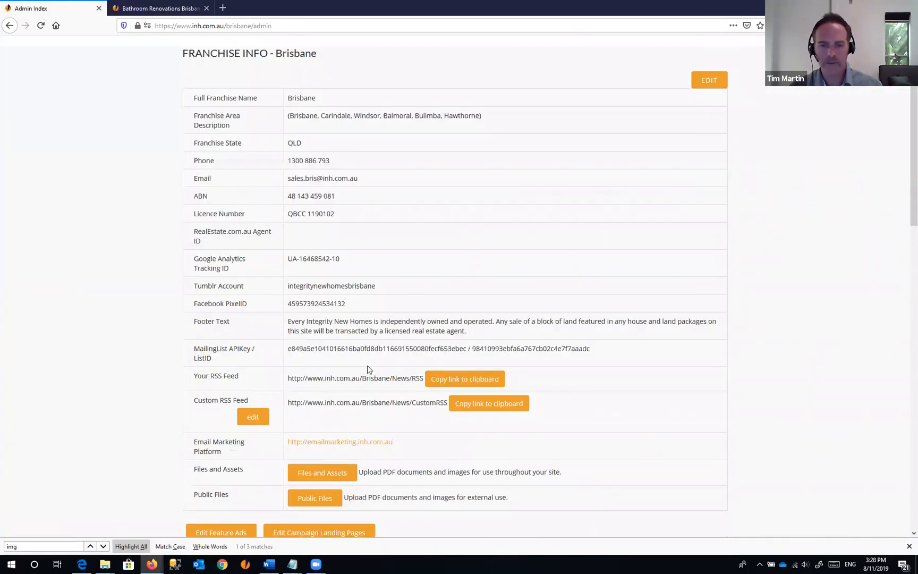
key(alt+Left)
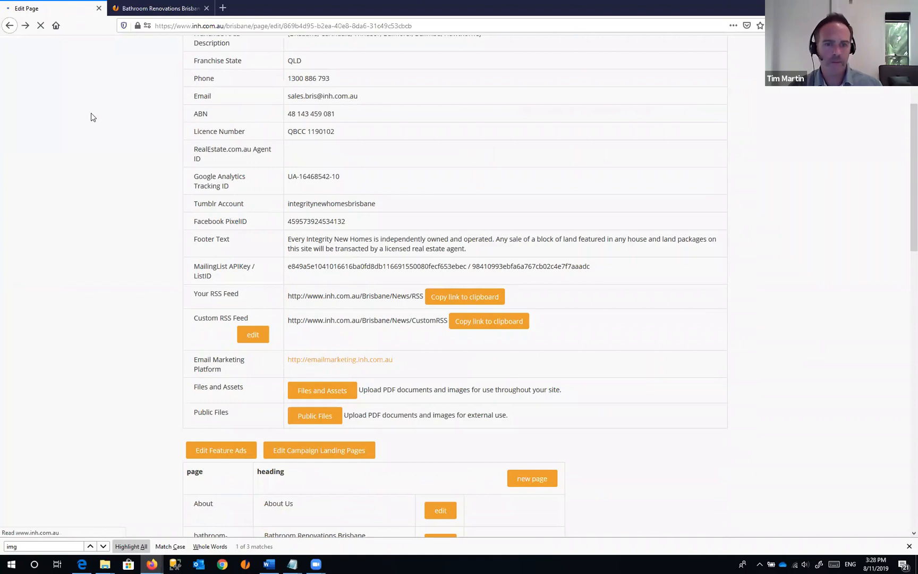
scroll(742, 275, up, 5)
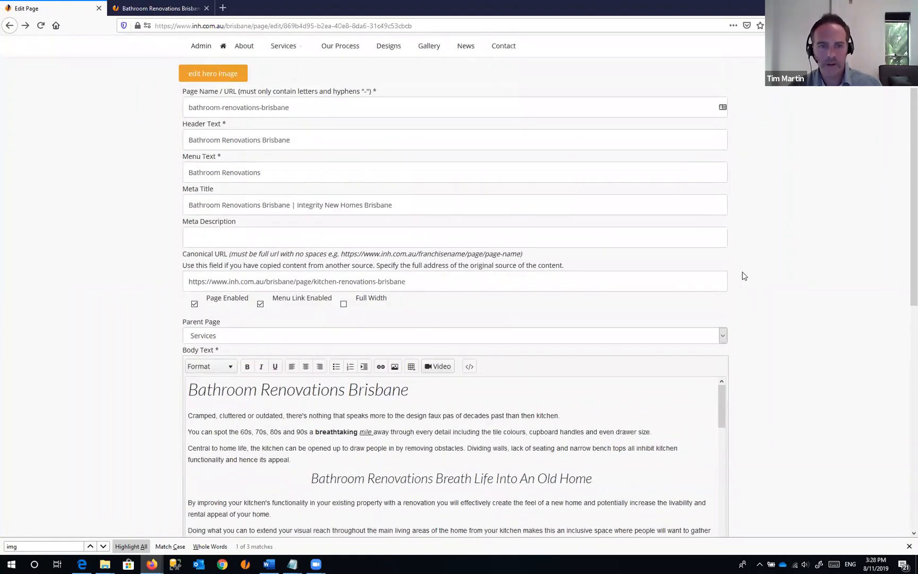
scroll(743, 275, down, 1)
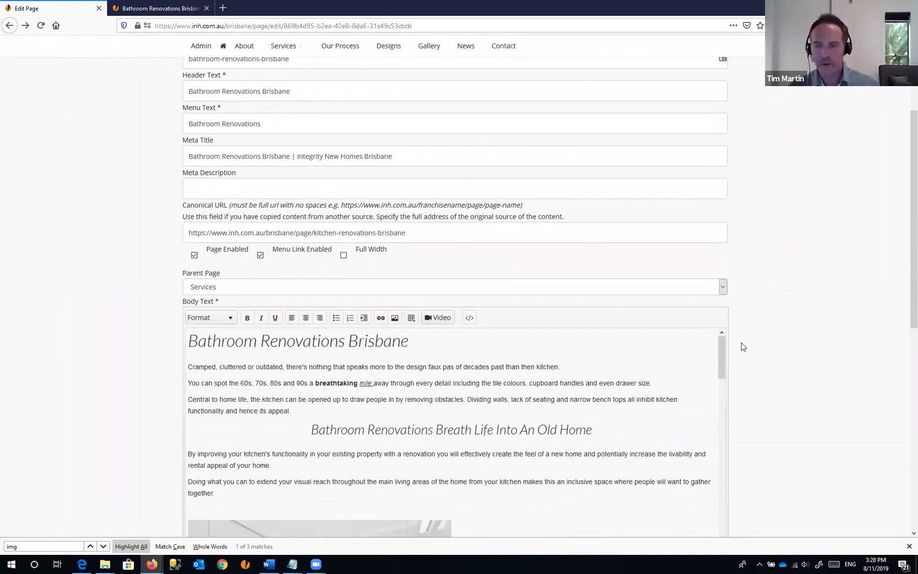